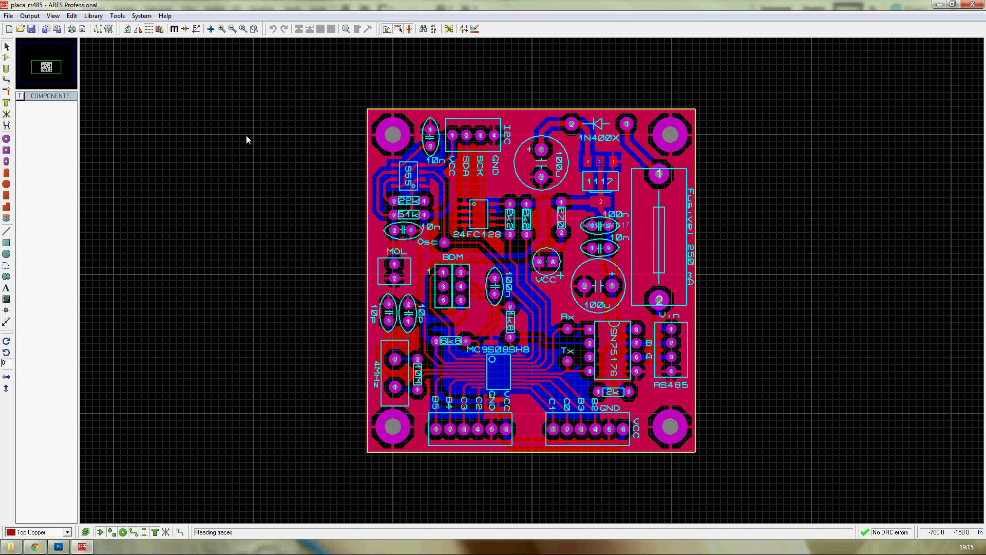
Step: Set up a PDF export of the board in Artwork mode with only the Top Copper and Board Edge layers
left_click(30, 15)
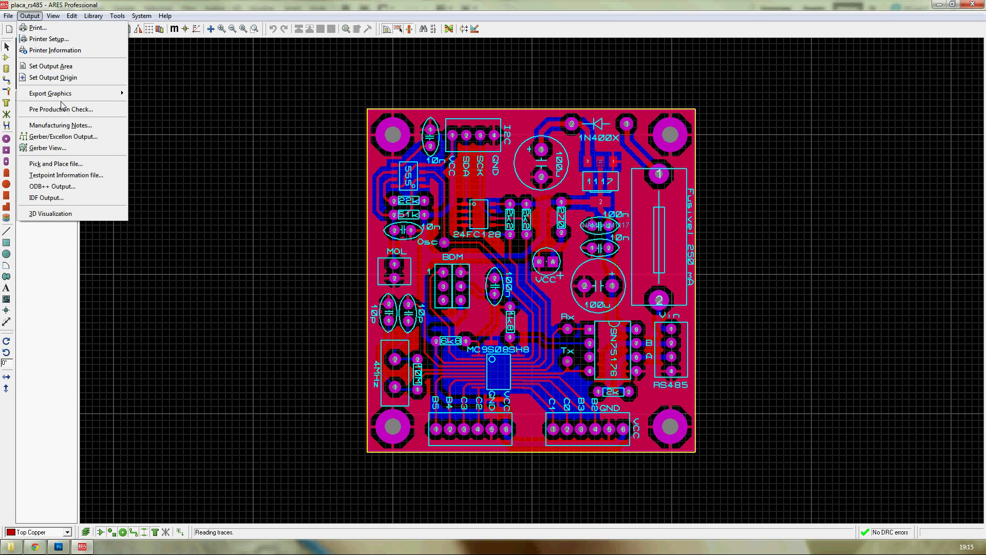
mouse_move(63, 98)
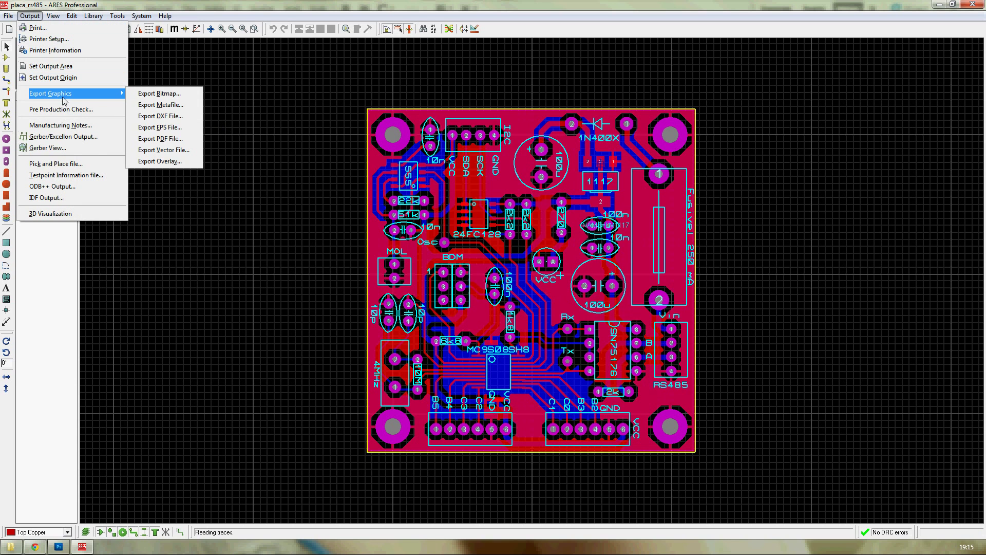
left_click(168, 138)
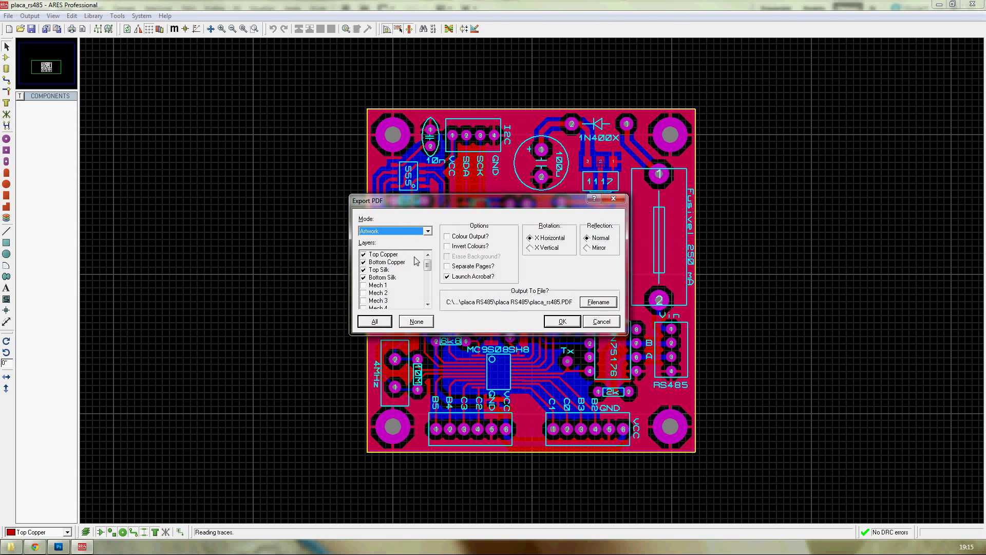
left_click(368, 235)
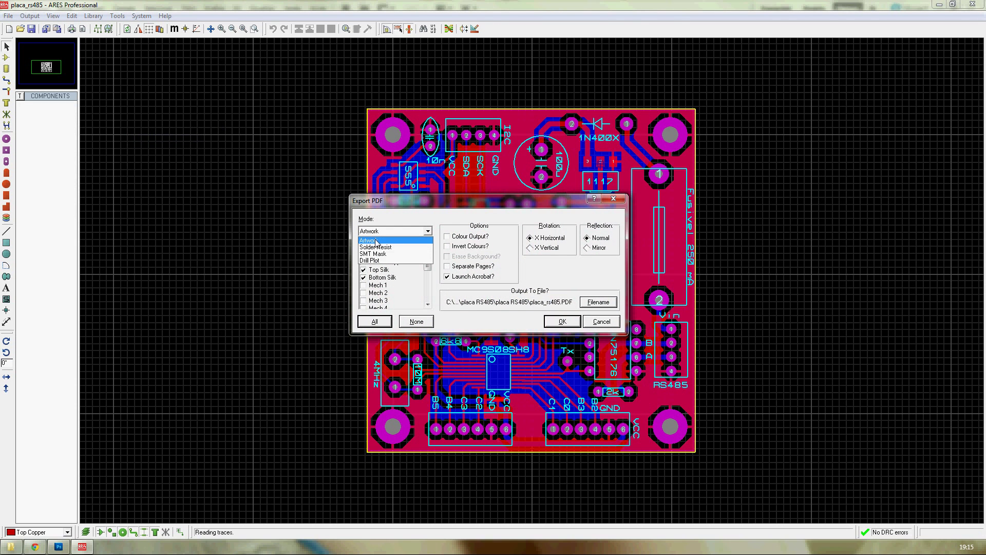
left_click(376, 241)
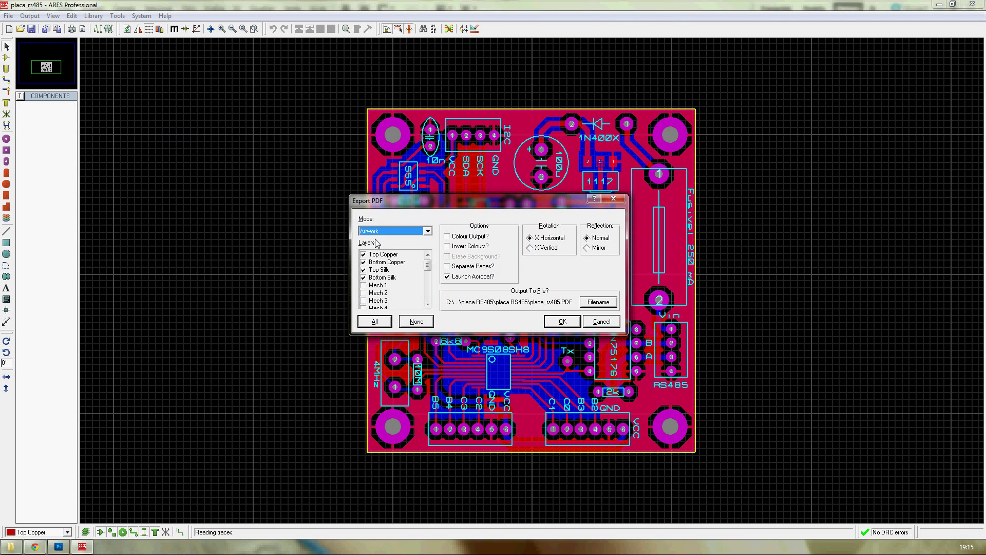
left_click(364, 262)
left_click(365, 270)
left_click(364, 278)
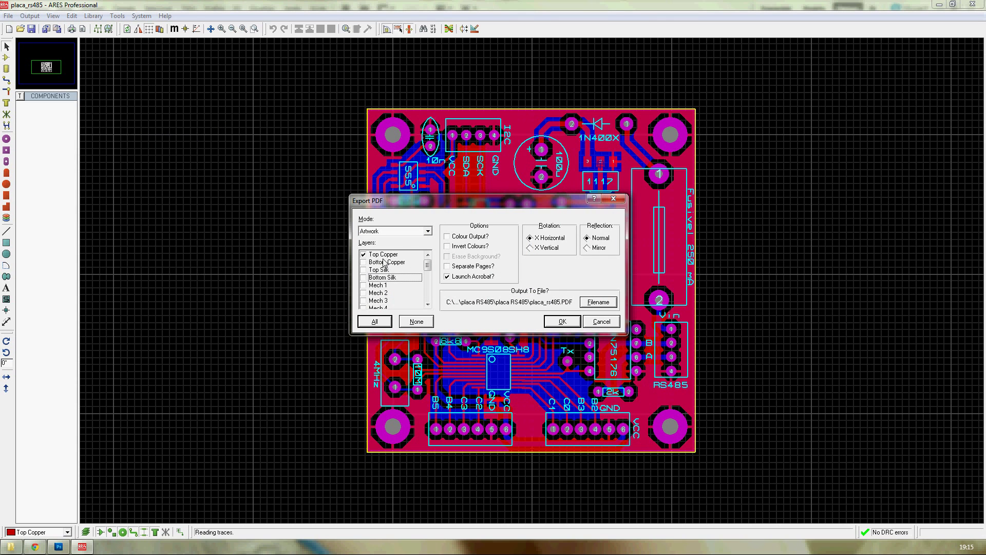
left_click_drag(429, 271, 430, 300)
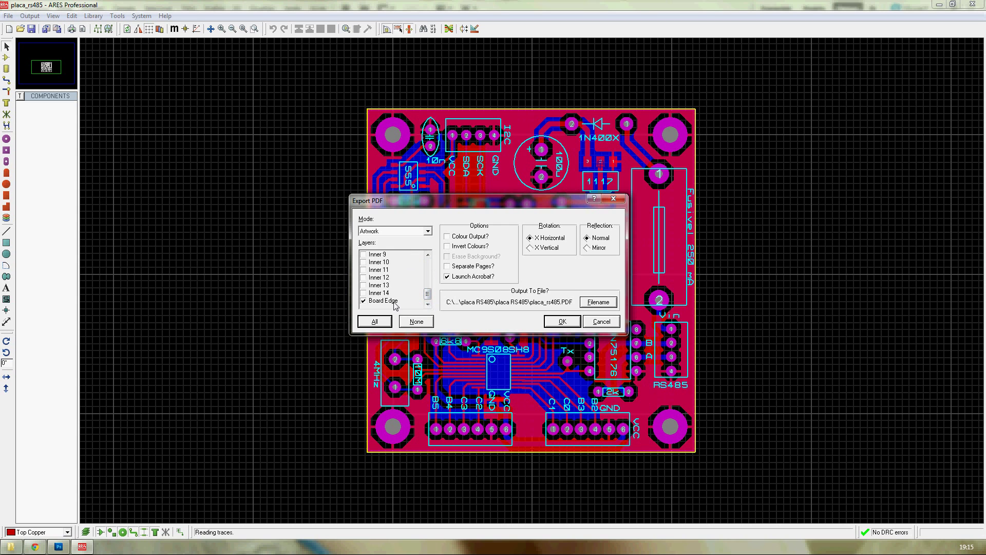
left_click_drag(428, 294, 431, 267)
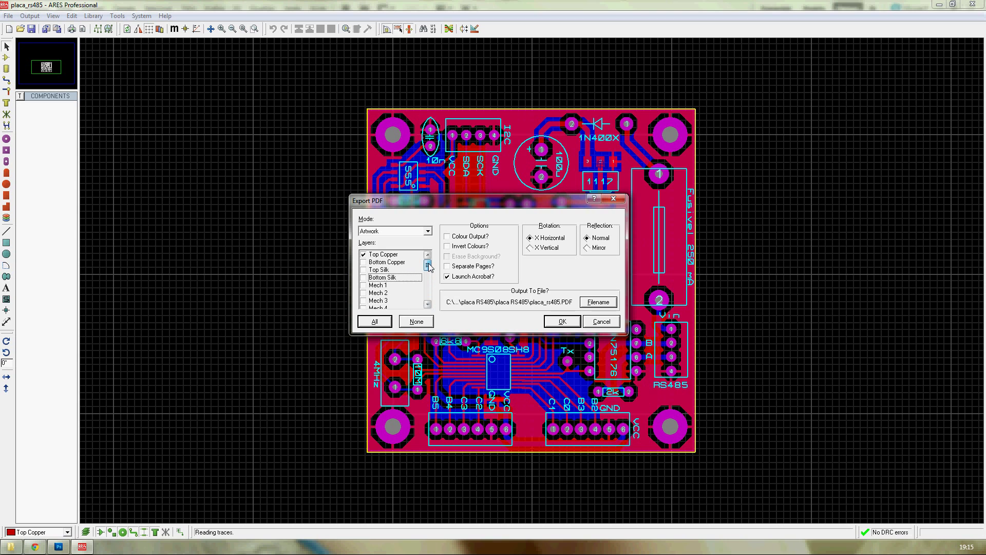
Step: Set the output file to top.pdf in the placa RS485 folder and export the top copper artwork
left_click(609, 304)
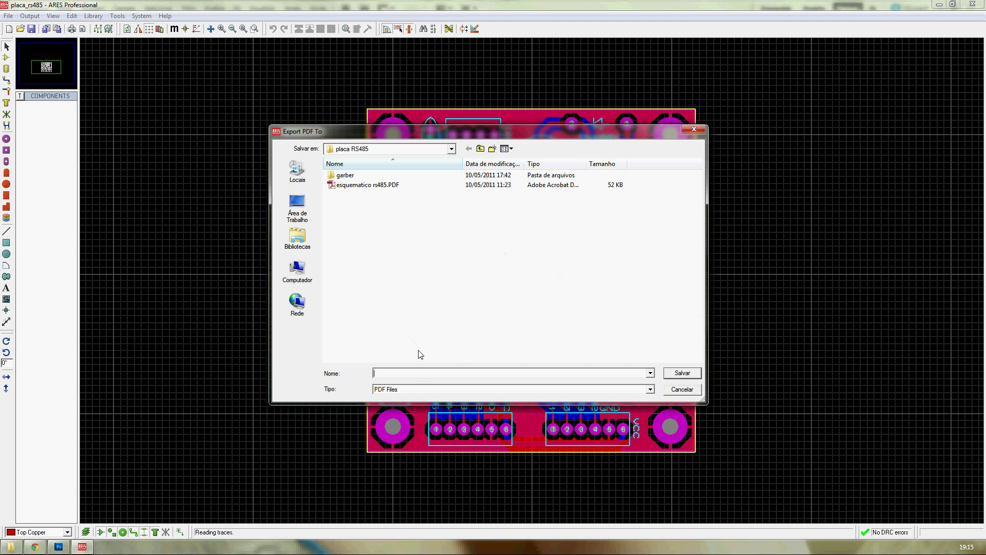
type("top.pdf")
left_click(682, 372)
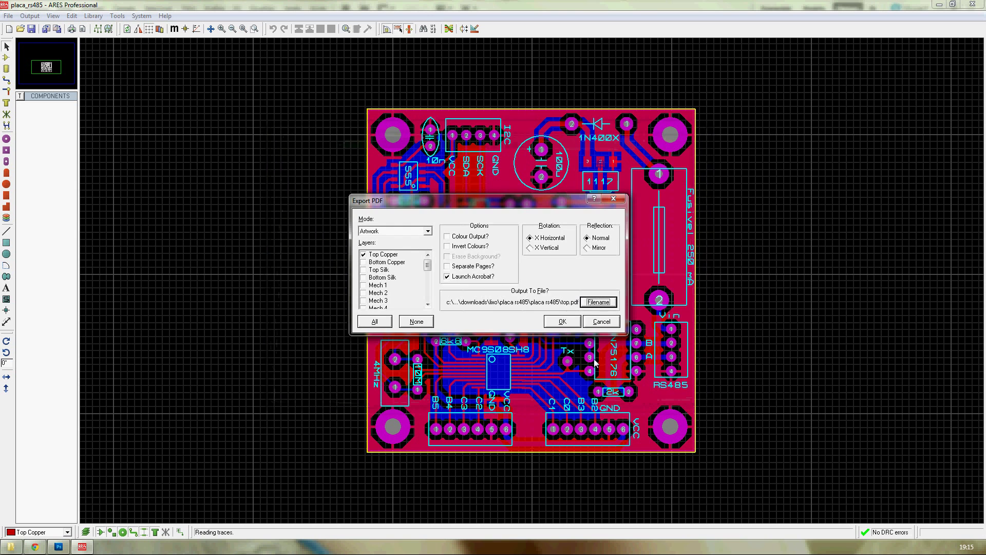
left_click(564, 321)
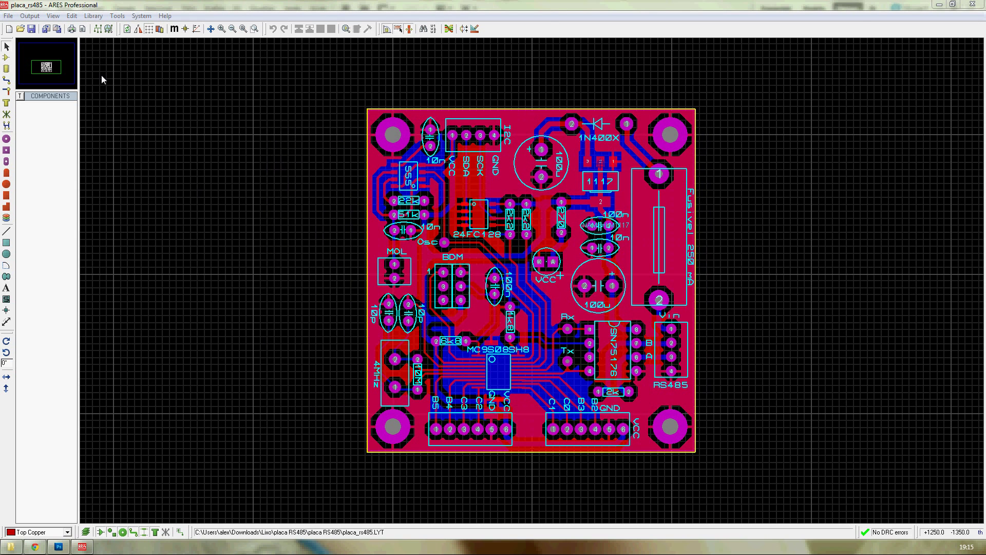
Step: Set up another PDF export in Artwork mode with Top Copper excluded and Bottom Copper included
left_click(27, 17)
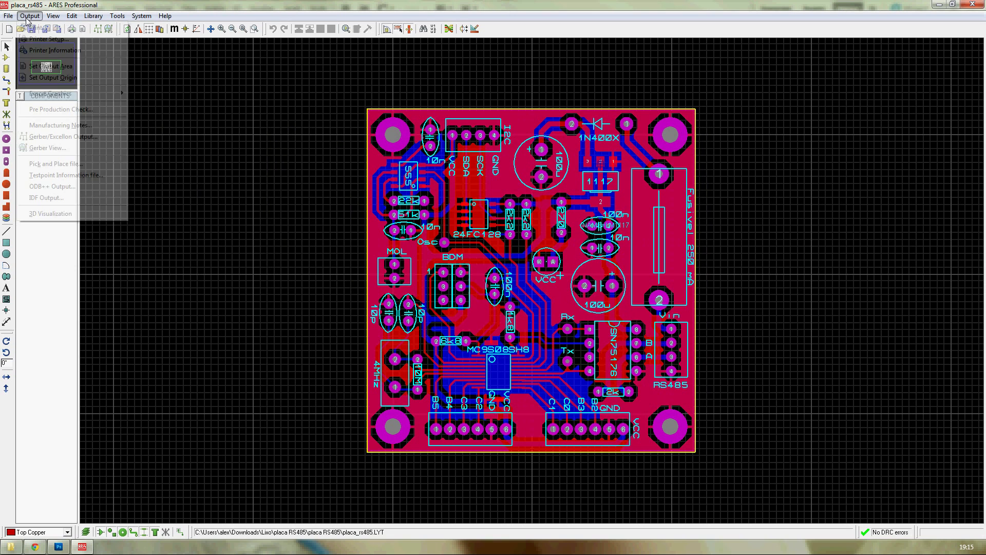
mouse_move(69, 97)
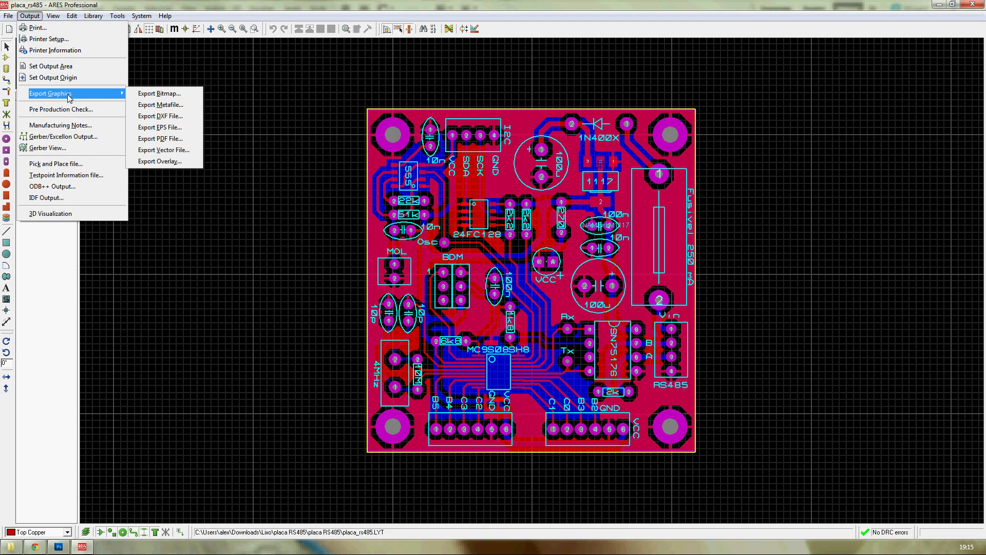
left_click(162, 138)
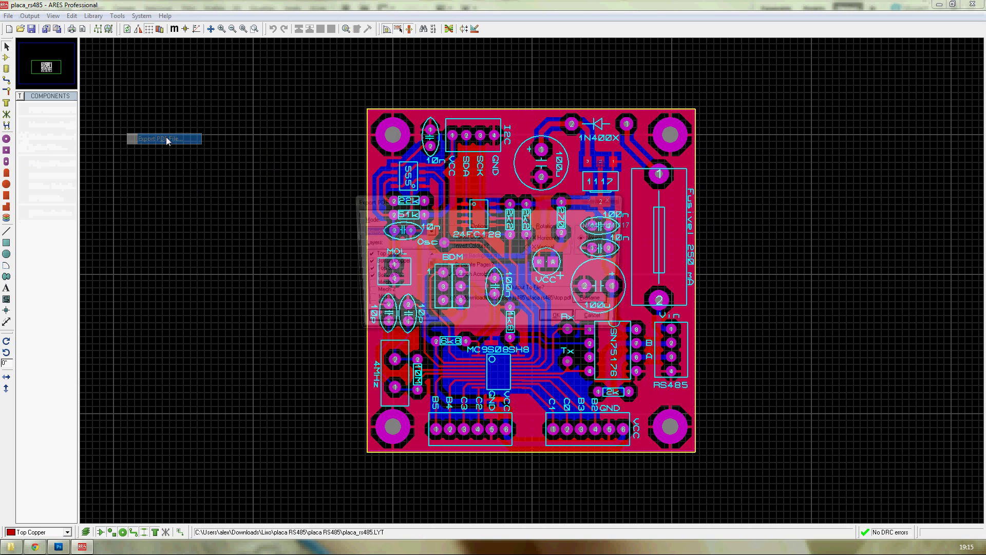
left_click(363, 254)
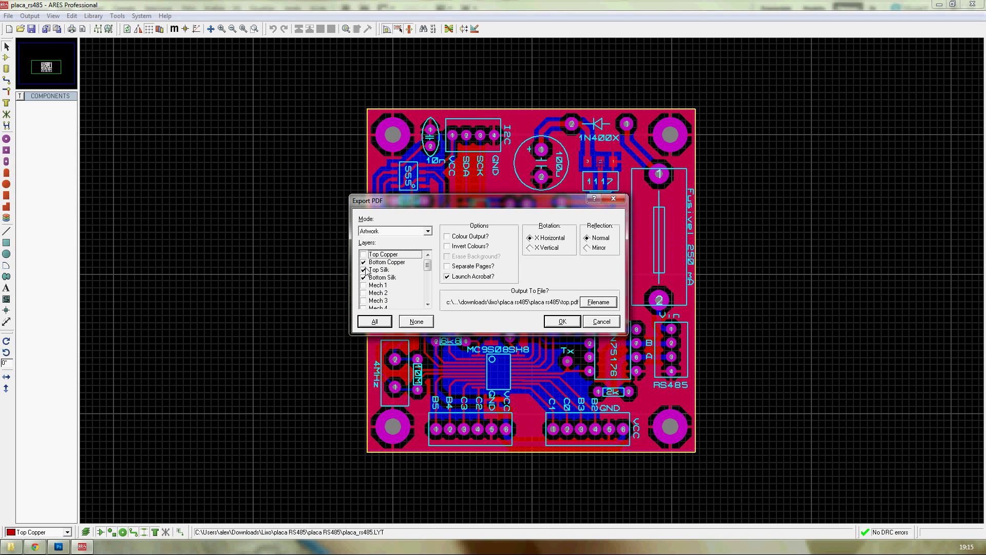
scroll(432, 277, "down", 5)
scroll(432, 278, "up", 5)
Step: Set the output file to bot.pdf, turn off Launch Acrobat, and export the bottom copper artwork
left_click(599, 301)
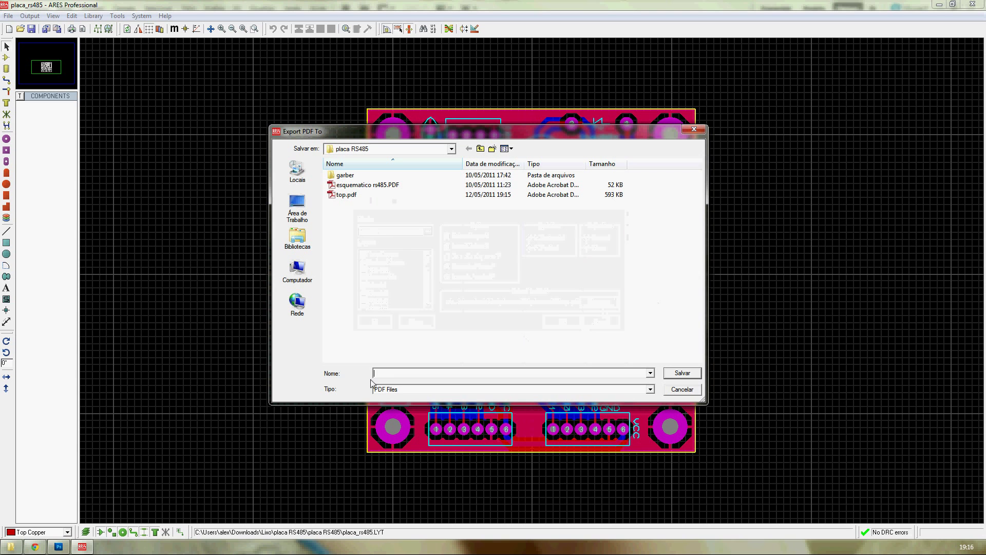
type("bot.pdf")
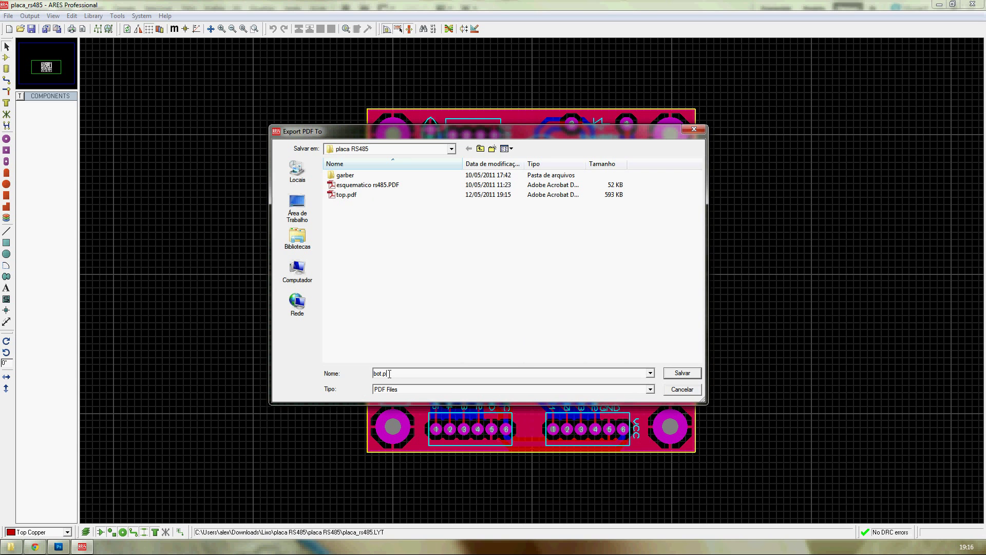
left_click(691, 375)
left_click(473, 277)
left_click(562, 321)
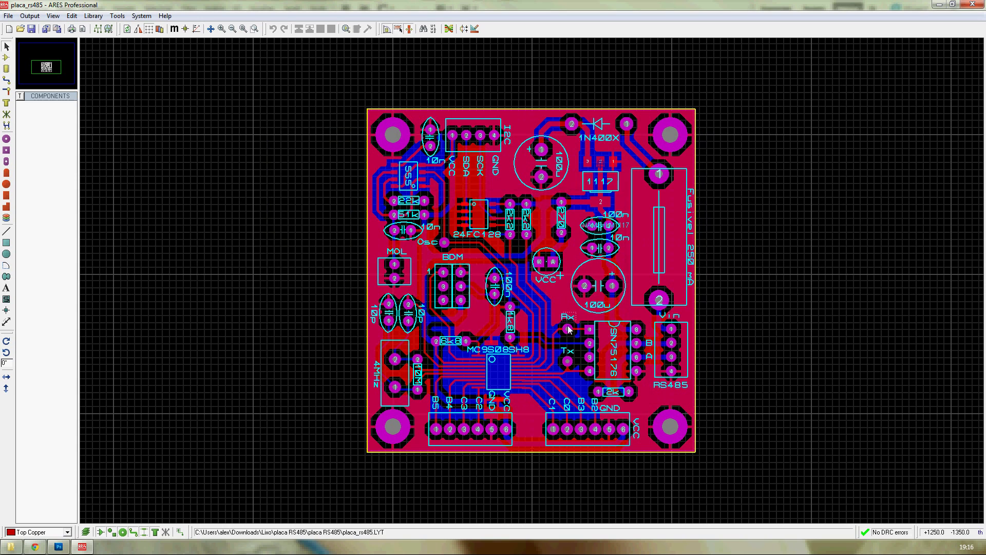
Step: Set up a PDF export in Artwork mode with Top Silk included and Top Copper, Bottom Copper and Bottom Silk excluded
left_click(13, 15)
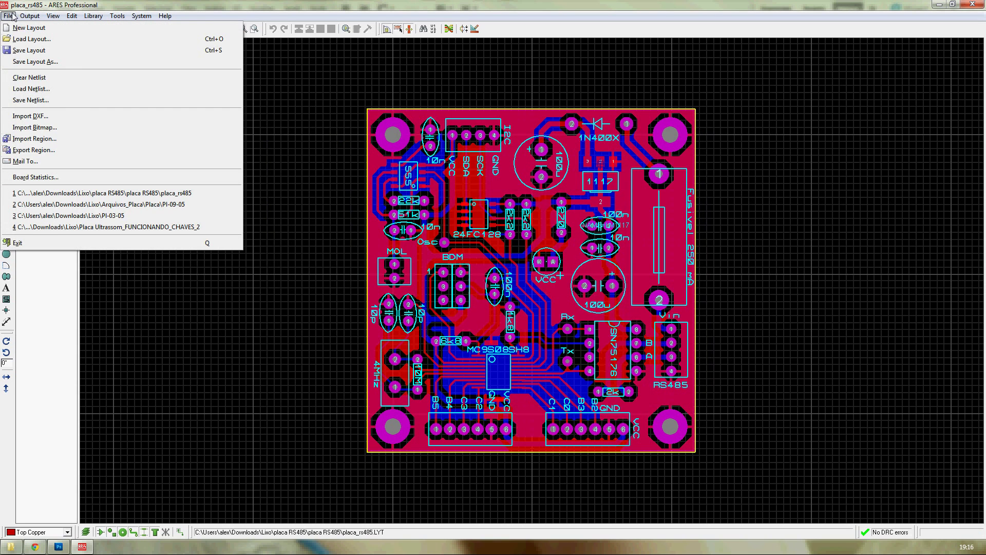
mouse_move(25, 17)
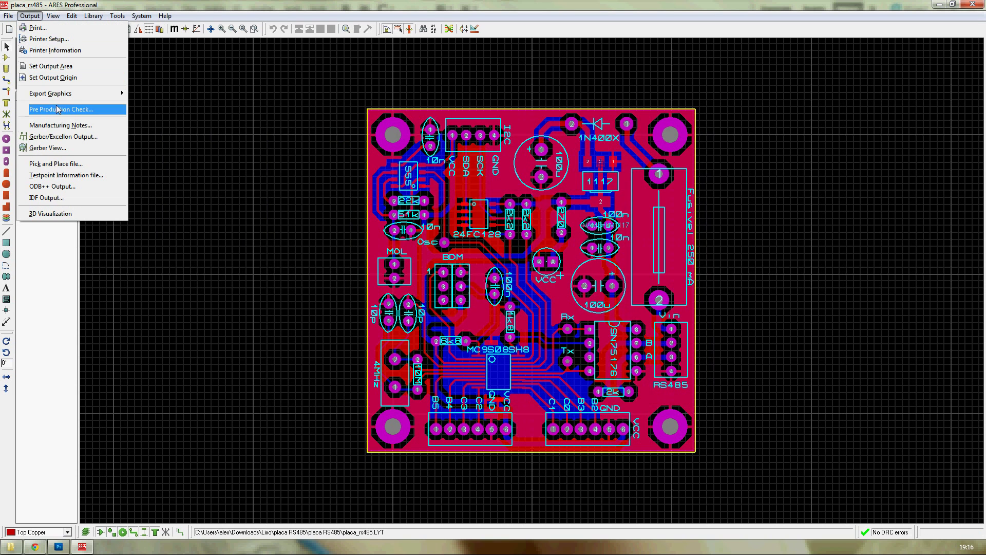
mouse_move(81, 99)
left_click(172, 139)
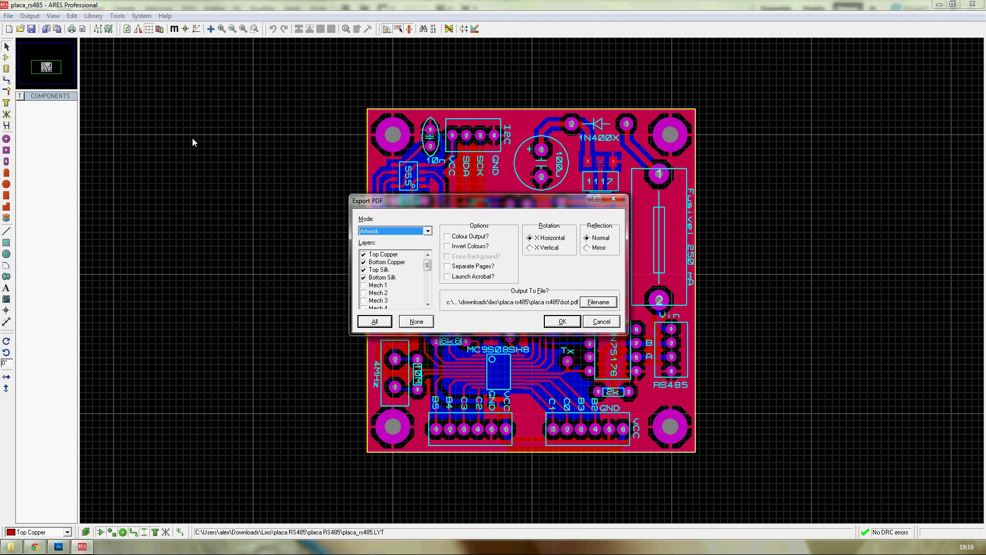
left_click(364, 262)
left_click(363, 255)
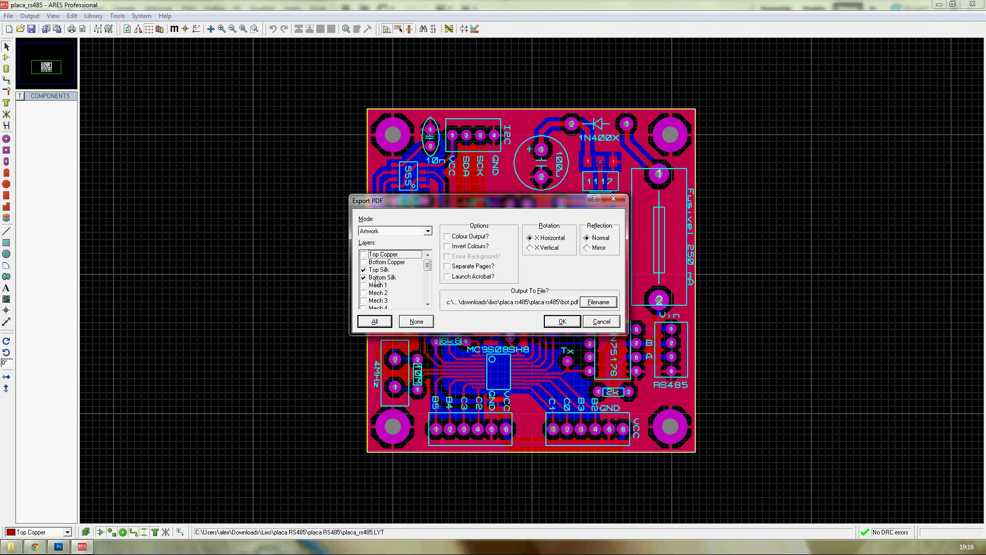
left_click(363, 277)
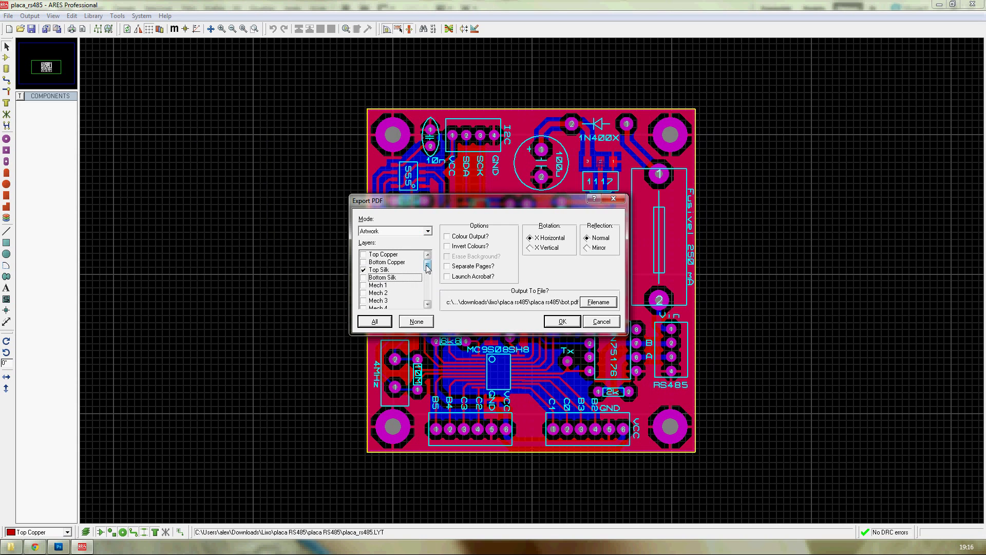
mouse_move(428, 267)
left_mouse_down()
mouse_move(429, 306)
mouse_move(428, 264)
left_mouse_up()
Step: Set the output file to silk.pdf in the placa RS485 folder and export the top silkscreen
left_click(597, 303)
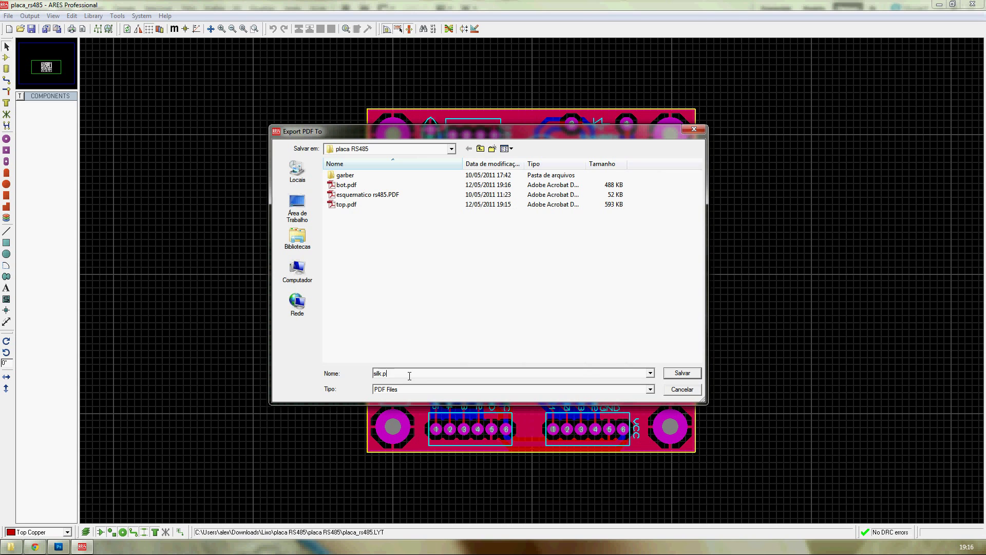
left_click(678, 375)
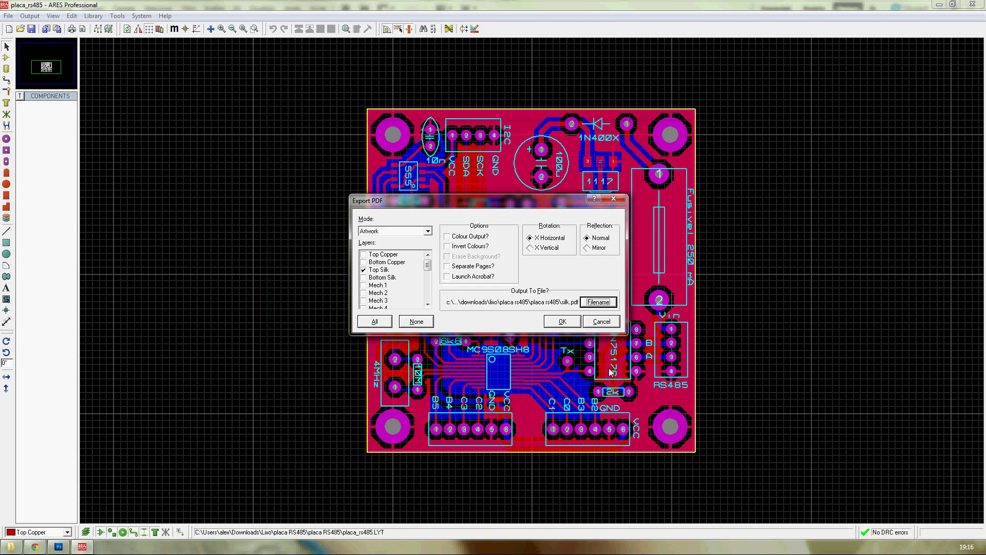
left_click(569, 326)
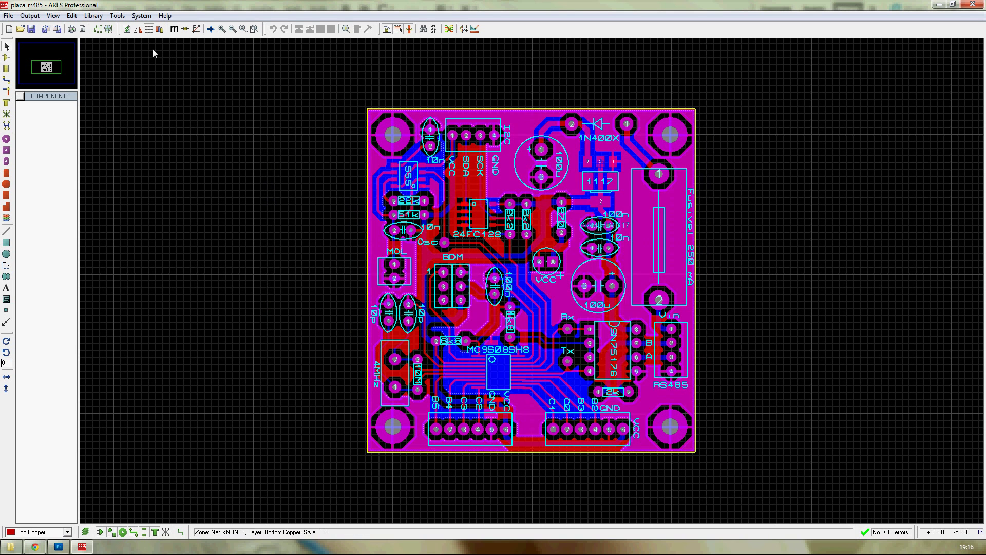
Step: Set up a PDF export in Solder Resist mode with only the Top Resist and Board Edge layers
left_click(23, 17)
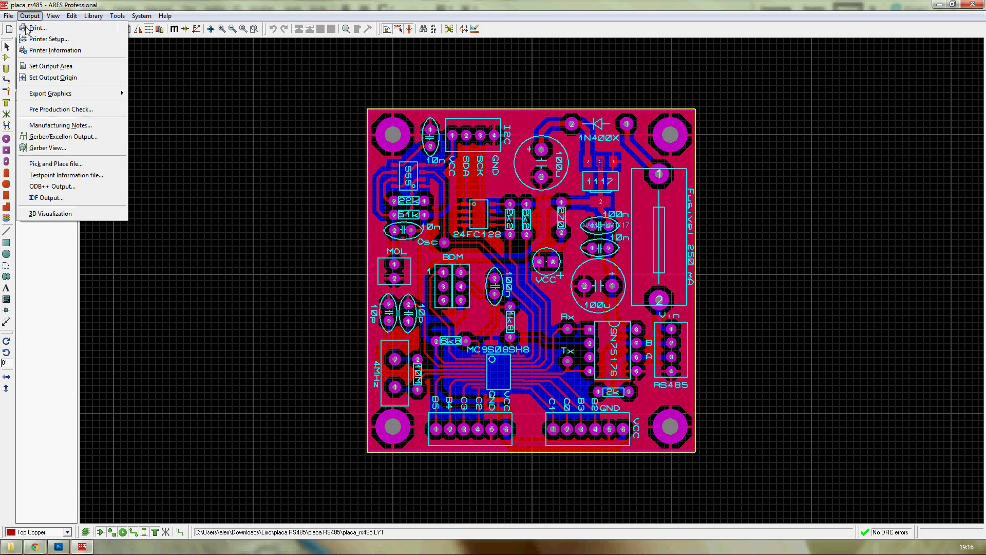
mouse_move(54, 99)
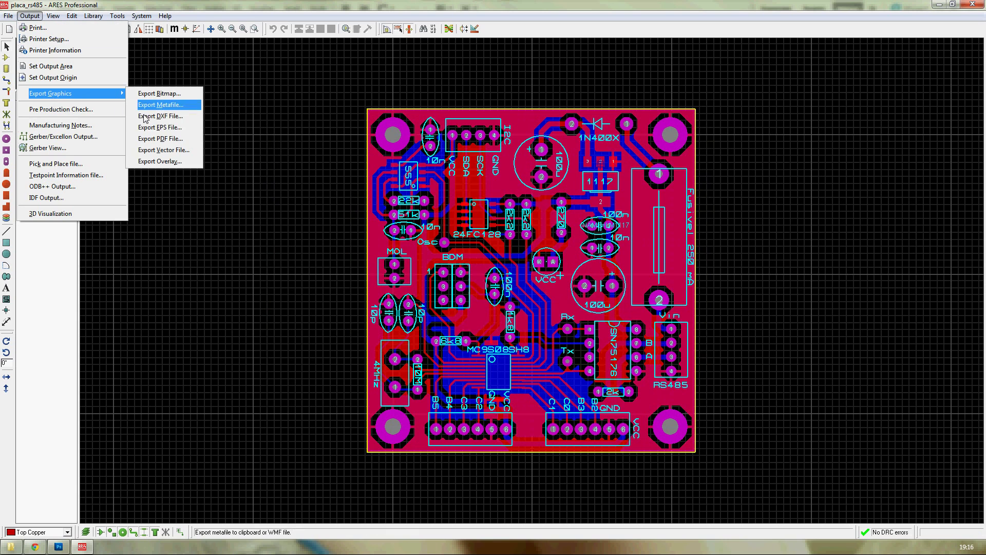
left_click(175, 140)
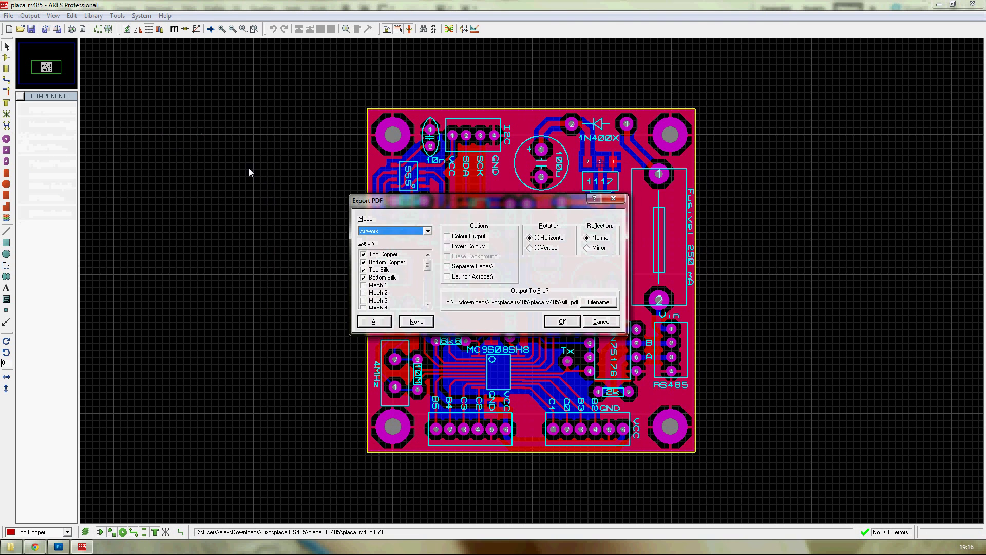
left_click(405, 236)
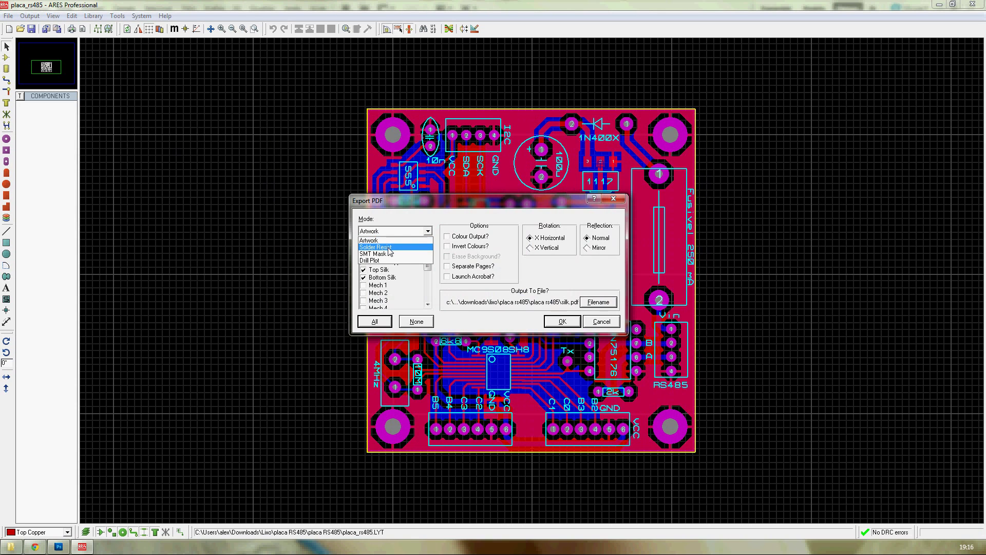
left_click(388, 248)
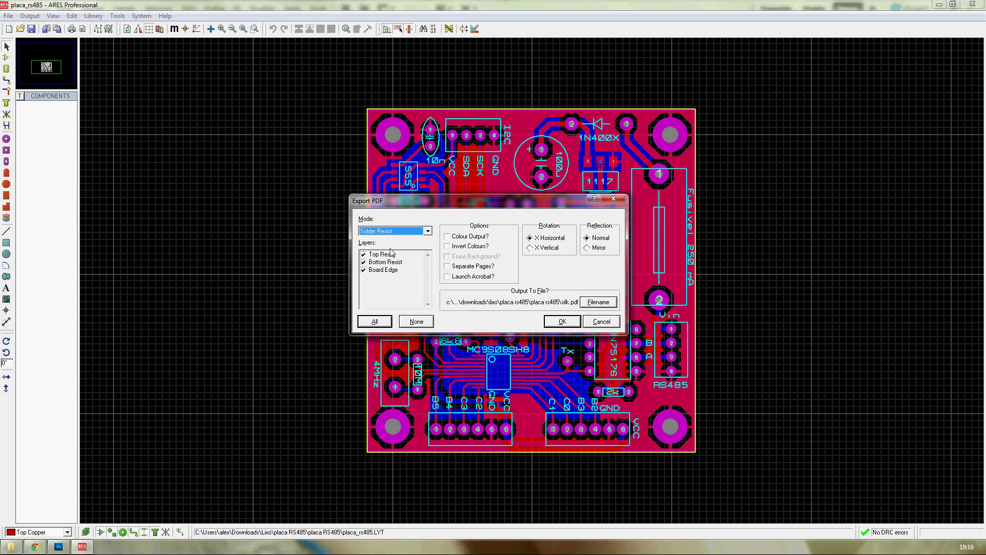
left_click(364, 262)
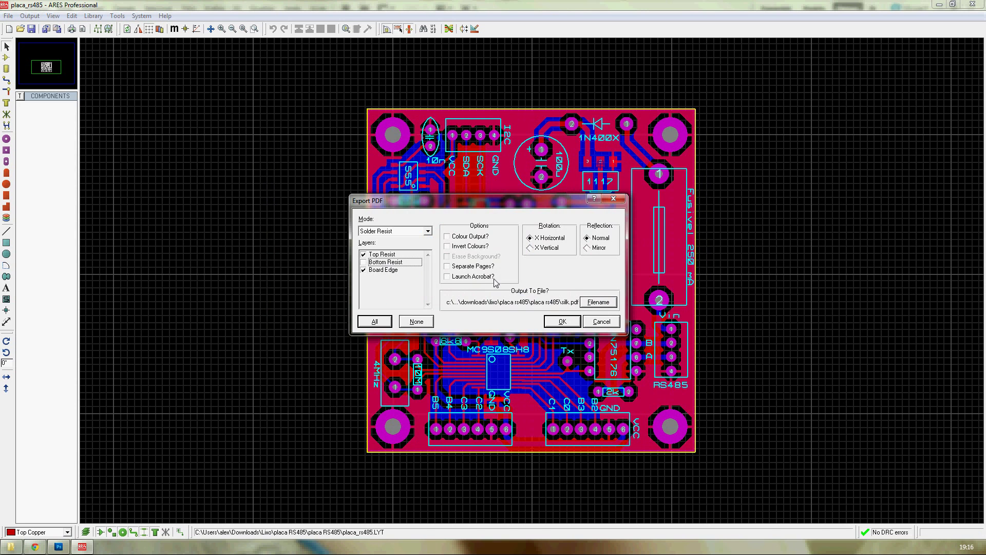
Step: Set the output file to top pads.pdf in the placa RS485 folder and export the top solder resist
left_click(599, 305)
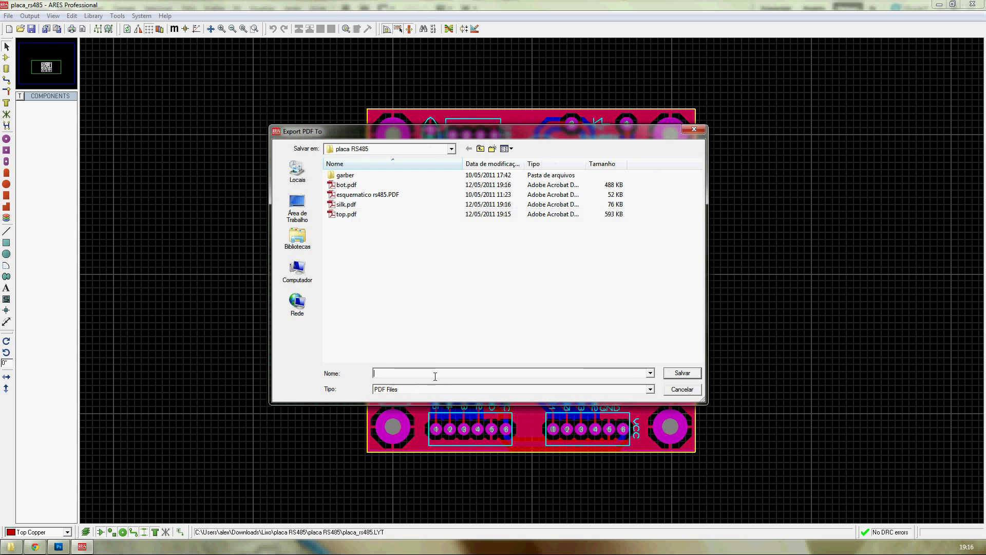
type("t")
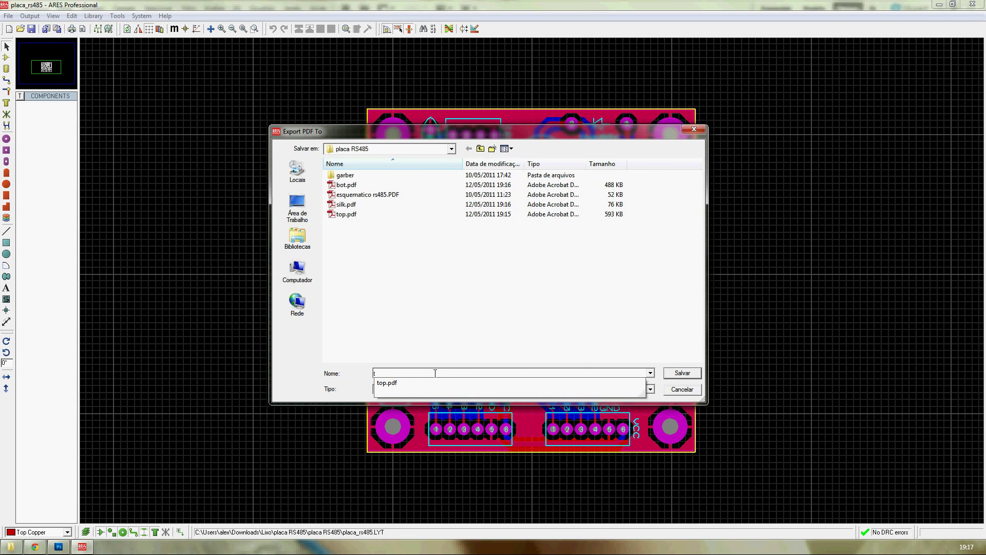
type("otop p")
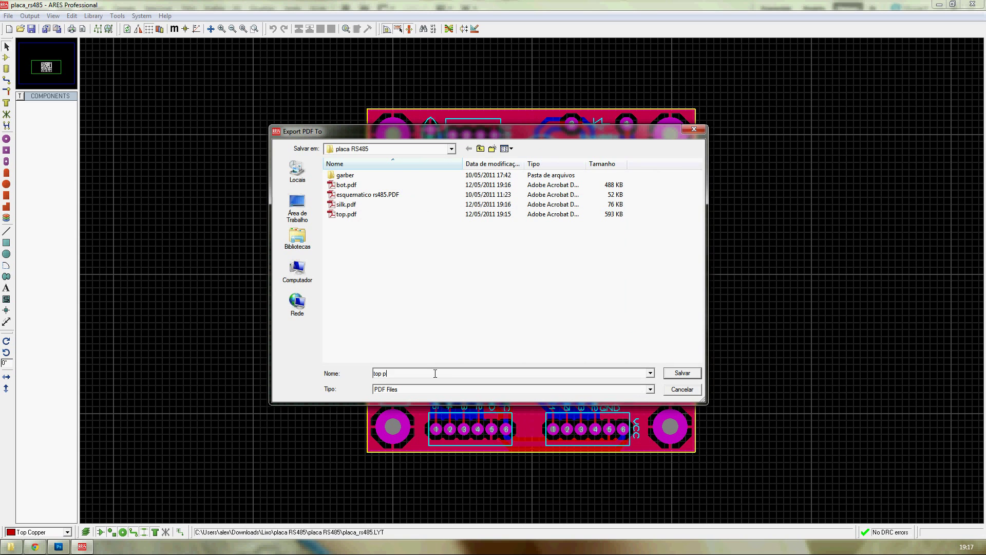
type("ads.pdf")
left_click(682, 373)
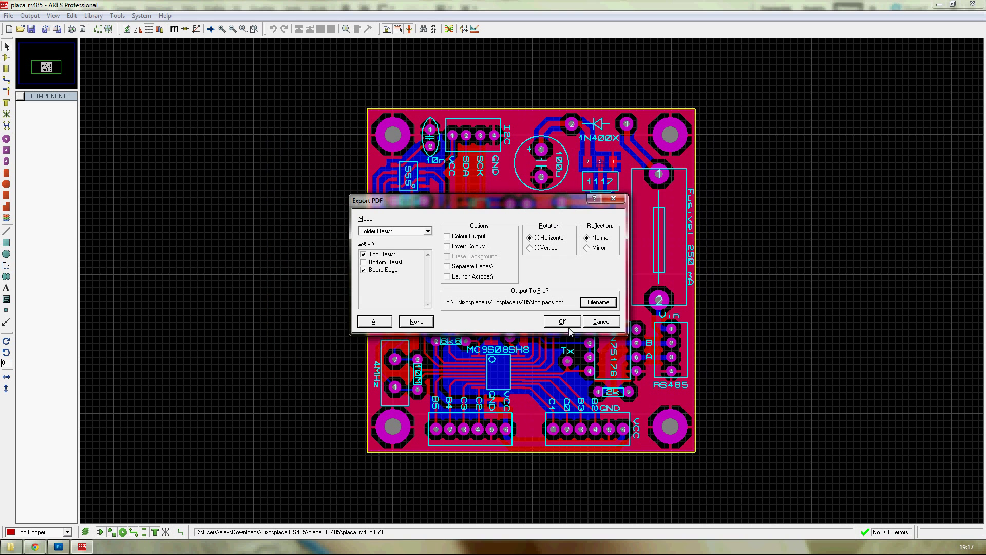
left_click(563, 321)
Step: Set up another Solder Resist PDF export with Bottom Resist and Board Edge included and Top Resist excluded
left_click(35, 16)
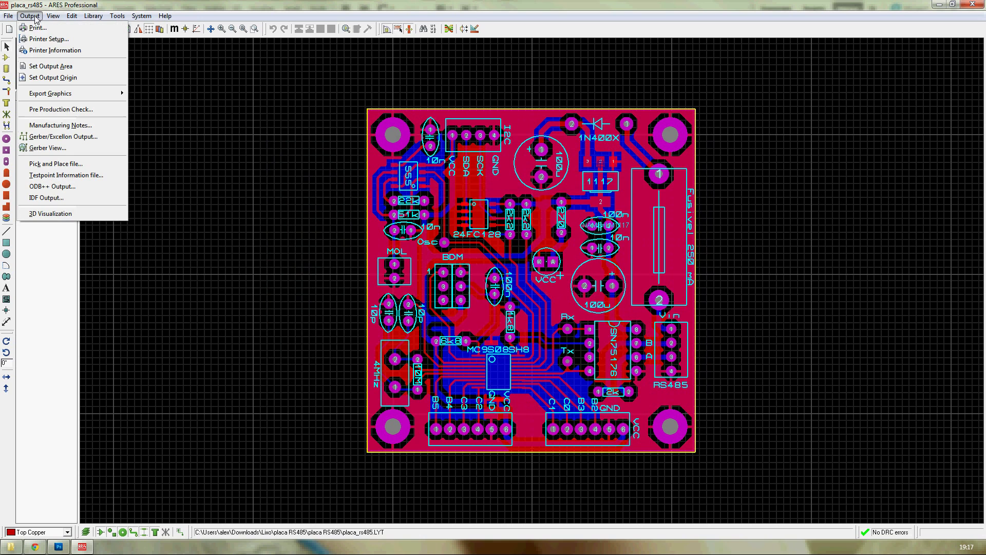
mouse_move(54, 96)
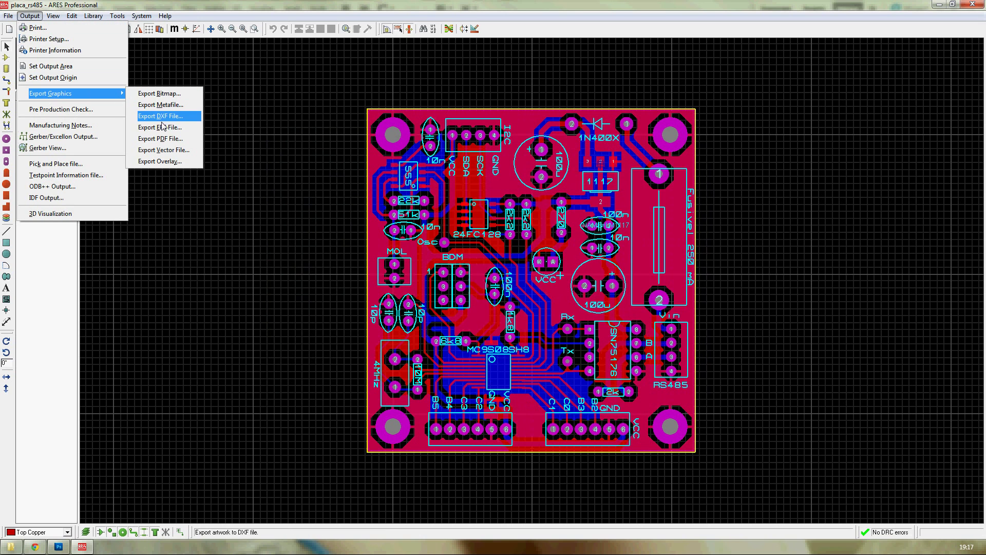
left_click(160, 139)
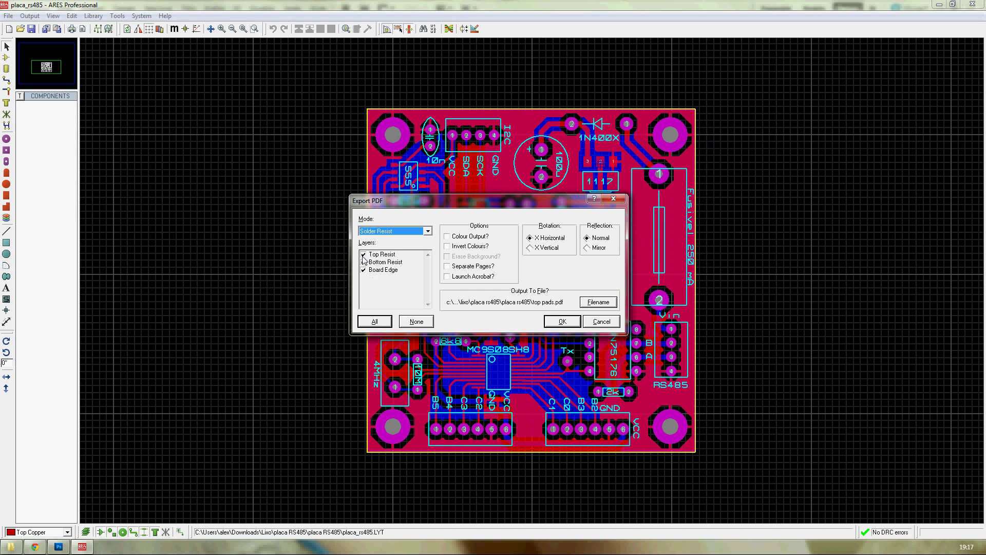
left_click(364, 255)
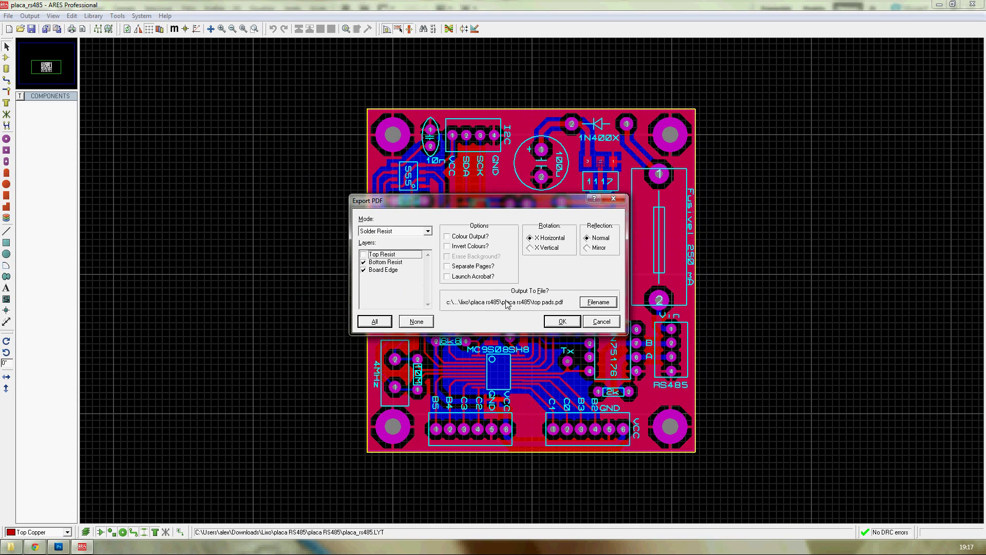
Step: Set the output file to bots pads.pdf, reusing the top pads.pdf name as a base, and export the bottom solder resist
left_click(598, 303)
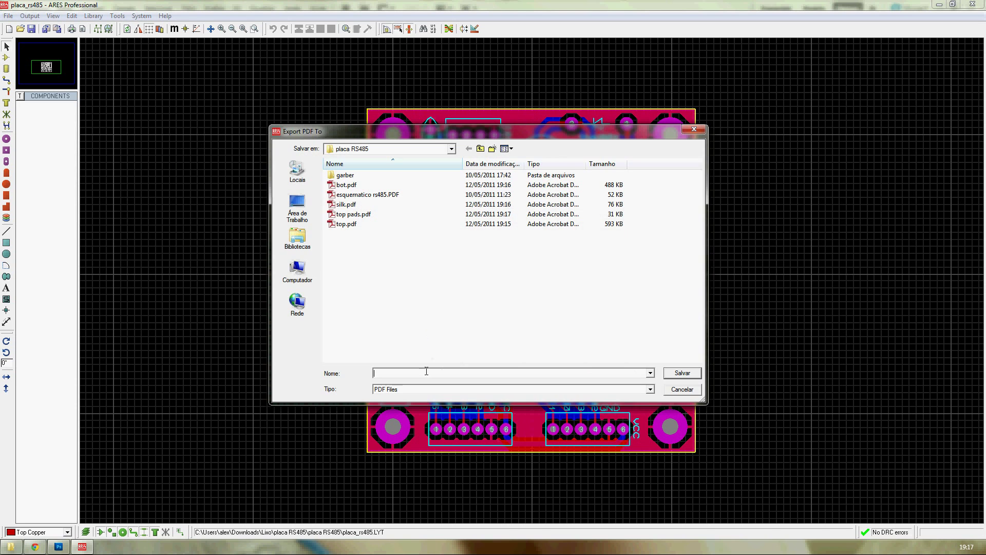
left_click(357, 213)
left_click(380, 373)
left_click(380, 373)
key("BackSpace")
key("BackSpace")
key("BackSpace")
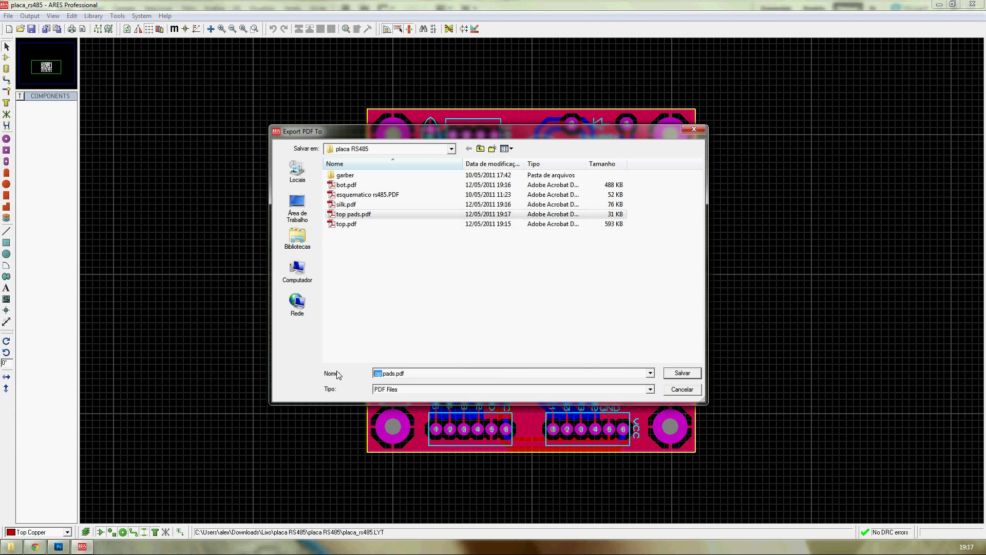
type("botws")
key("BackSpace")
key("BackSpace")
type("s")
left_click(690, 373)
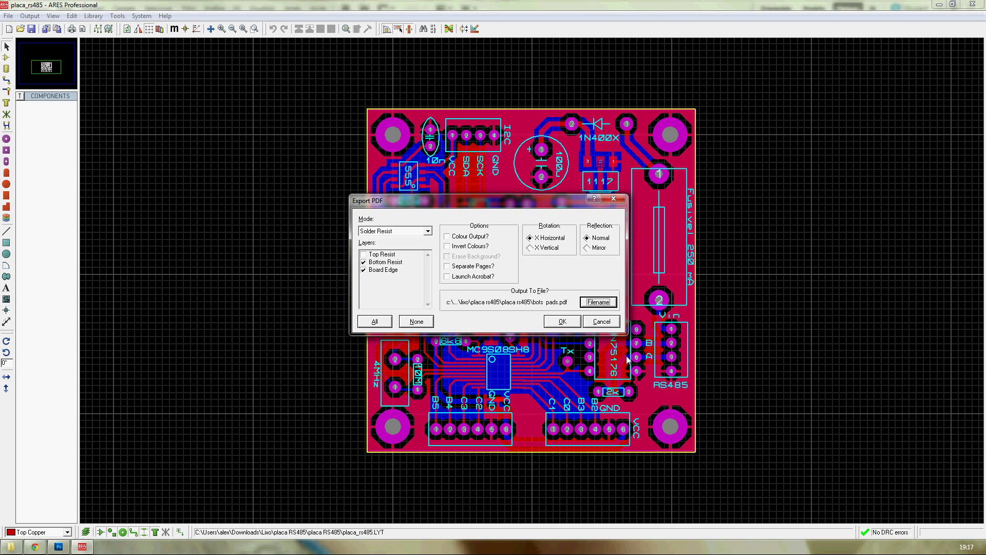
left_click(565, 324)
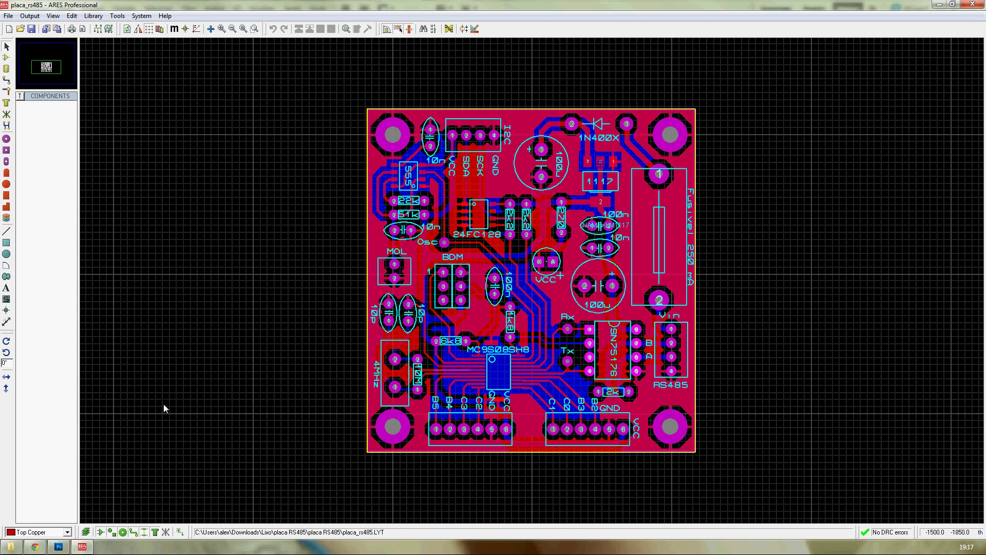
Step: Switch to Photoshop and create an A4 document of 210 x 297 mm at 1200 pixels/inch in grayscale (Tons de Cinza)
left_click(61, 546)
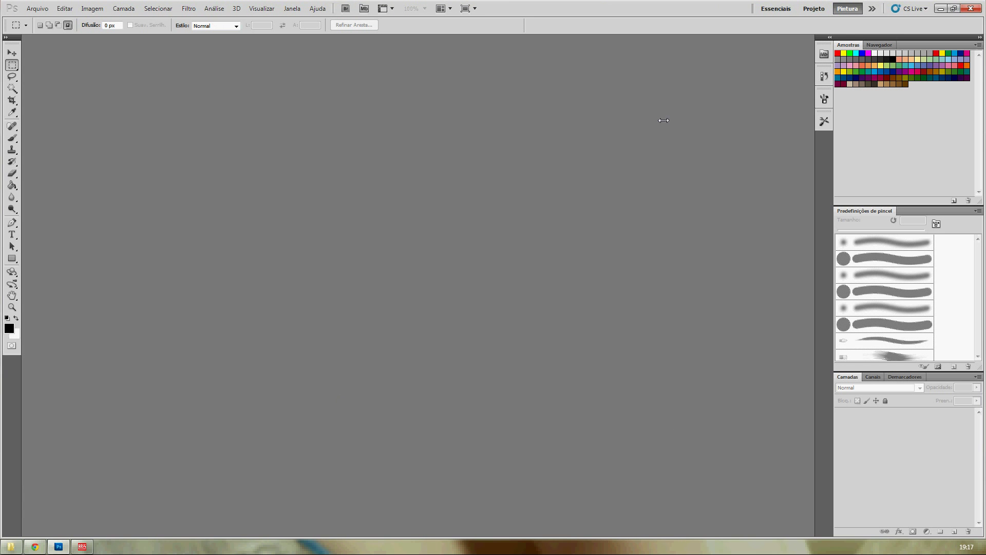
left_click(38, 8)
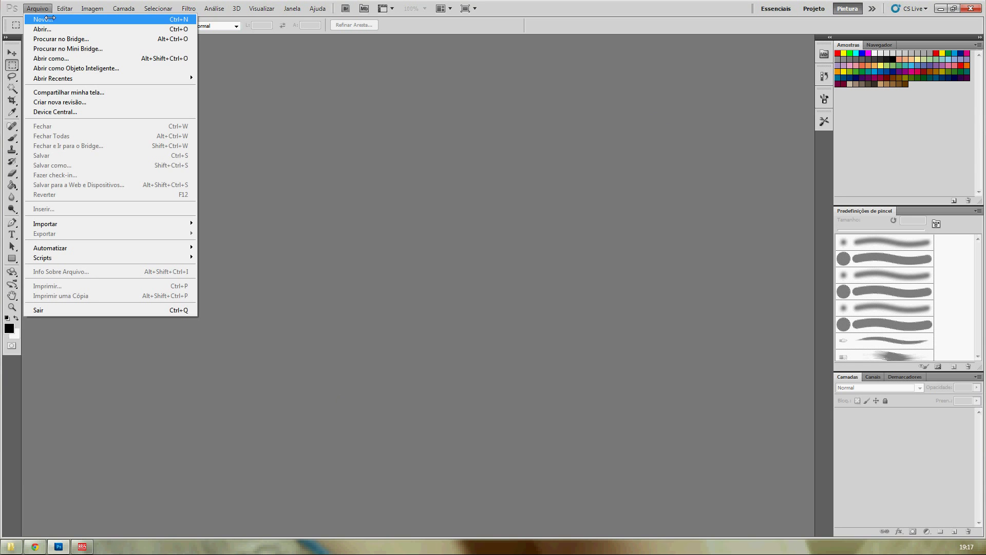
left_click(50, 19)
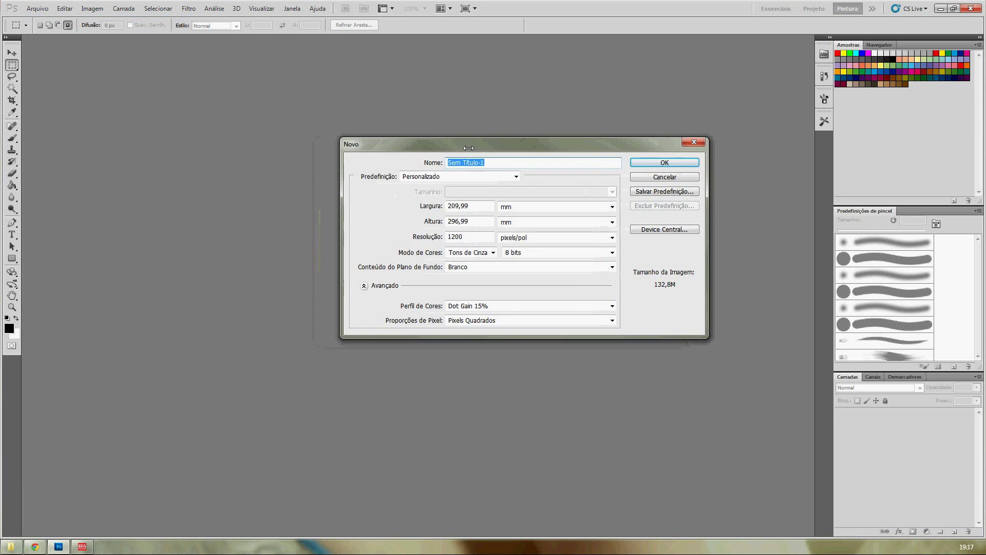
left_click(476, 176)
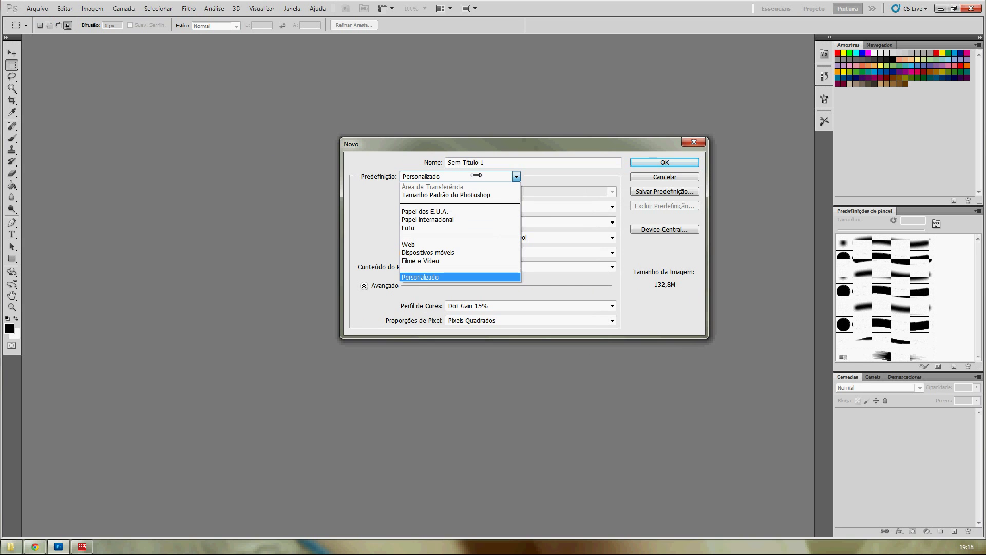
left_click(472, 219)
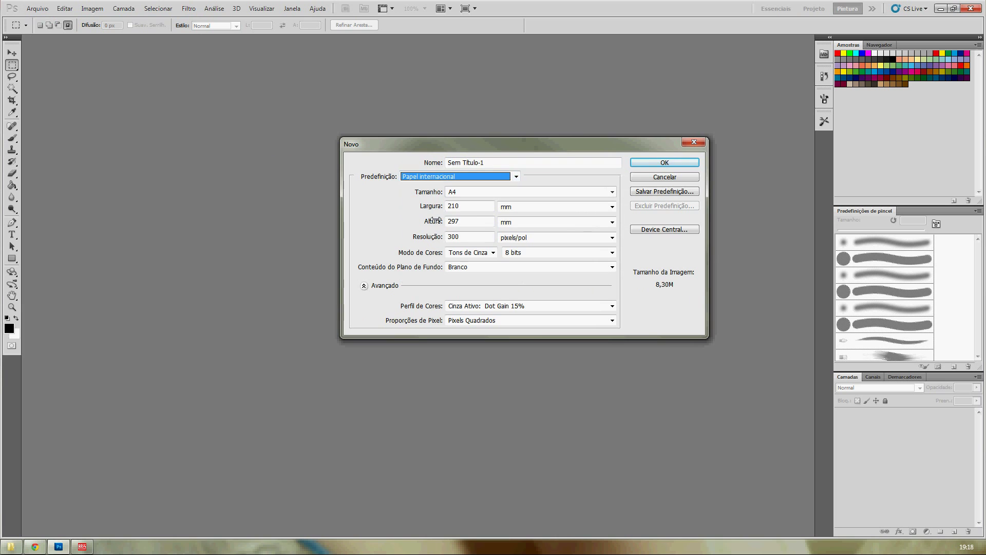
double_click(454, 236)
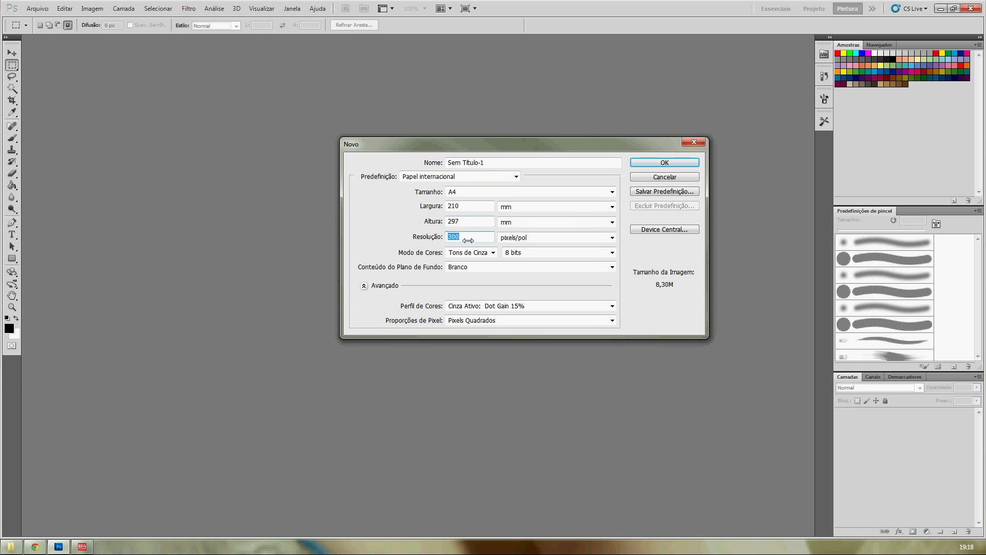
type("12")
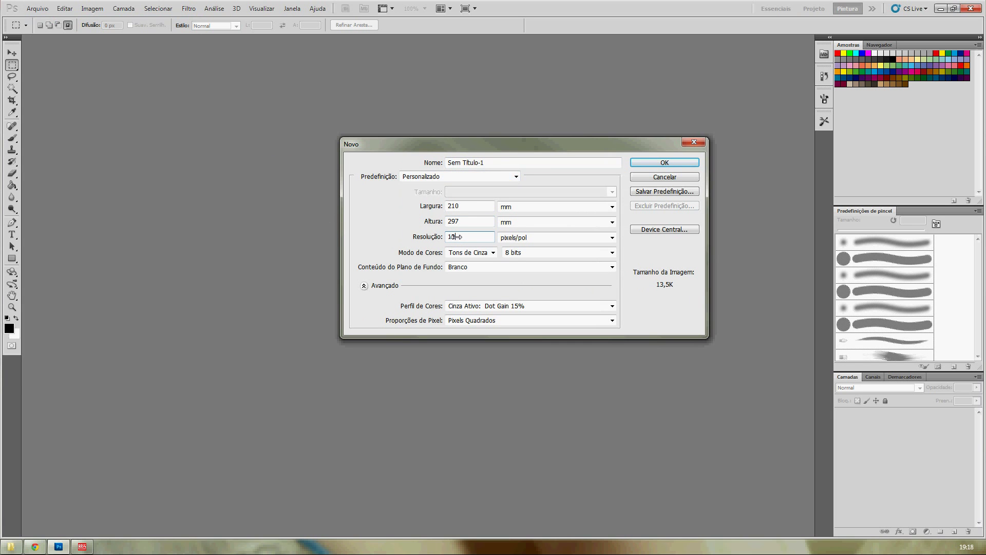
type("00")
left_click(493, 252)
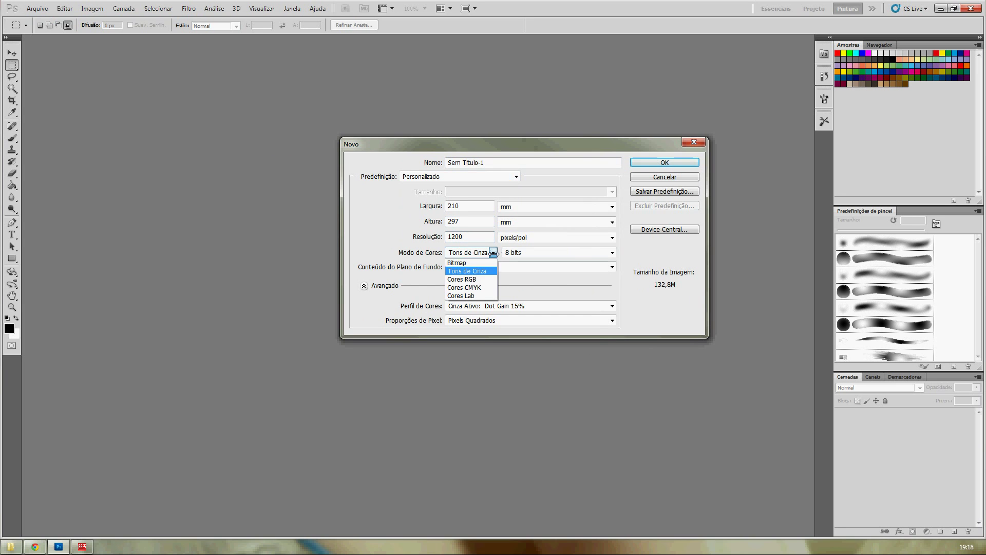
left_click(486, 272)
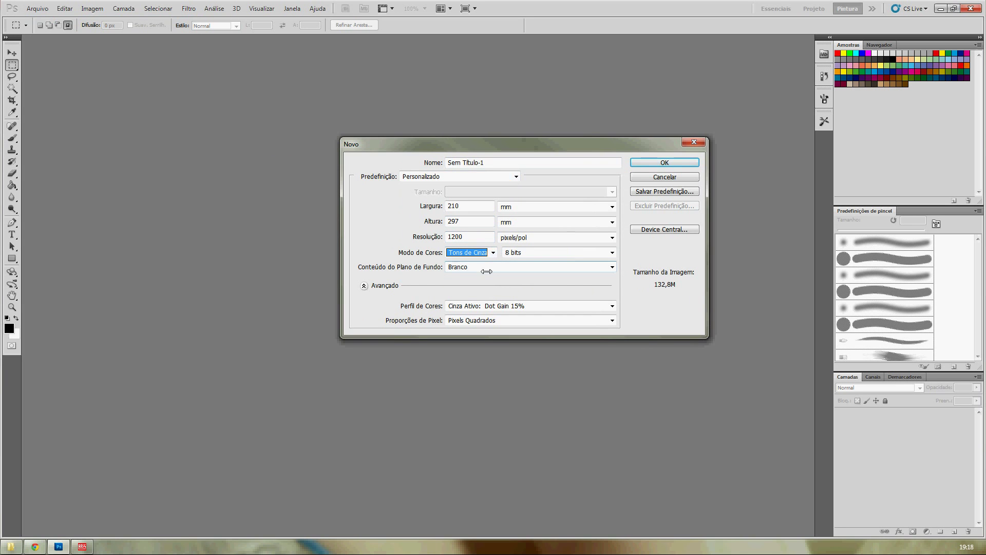
left_click(650, 162)
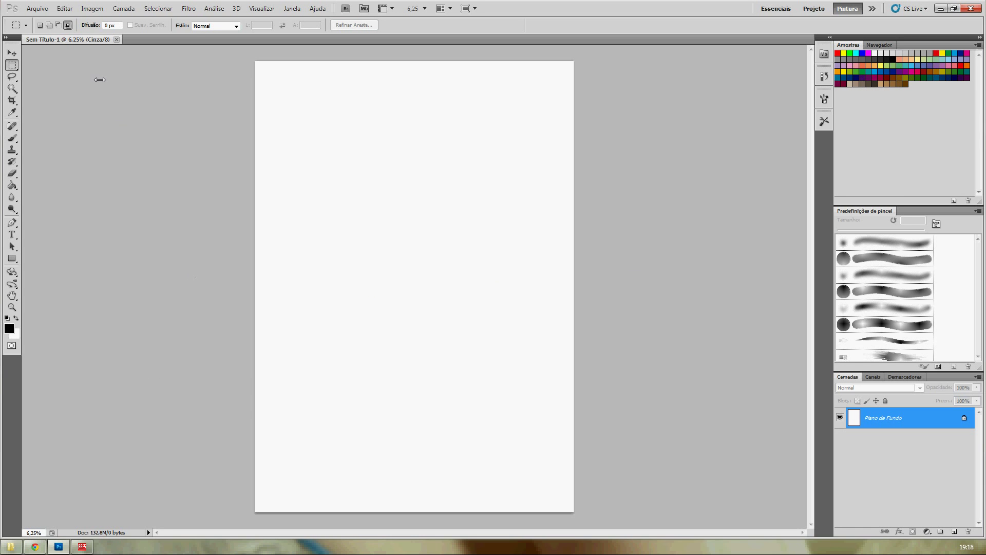
Step: Open top.pdf from the placa RS485 folder, importing it at 1200 pixels/inch in grayscale (Tons de Cinza) mode
left_click(35, 9)
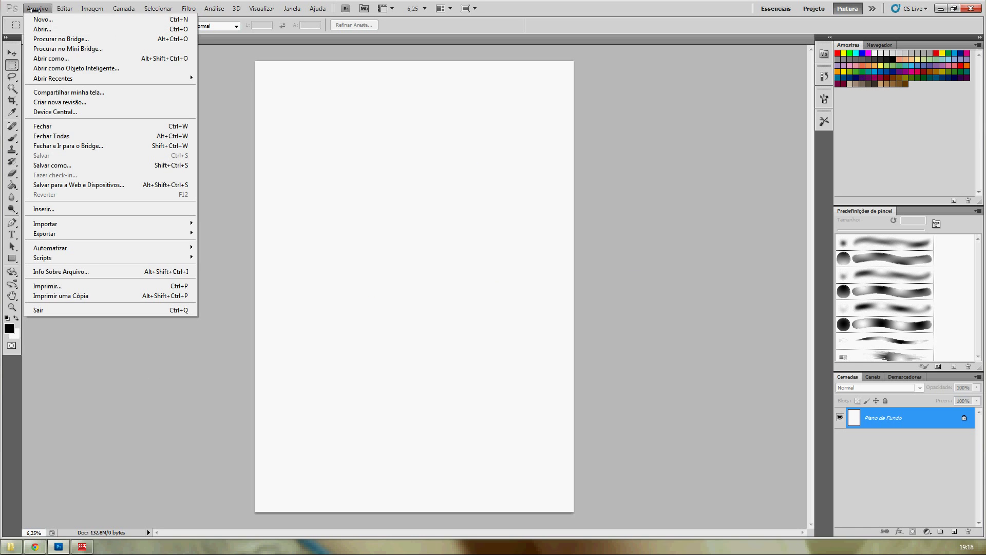
left_click(42, 29)
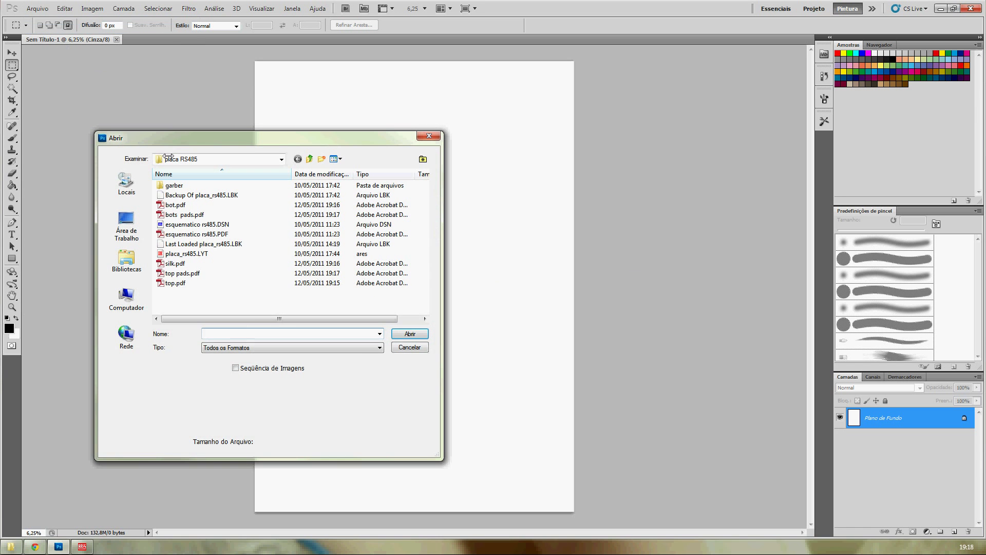
left_click(177, 283)
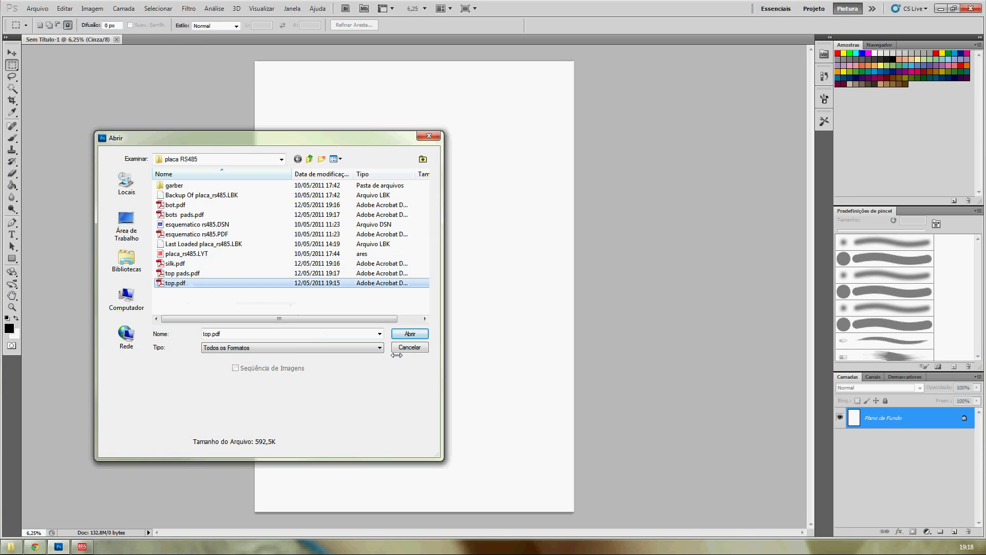
left_click(408, 332)
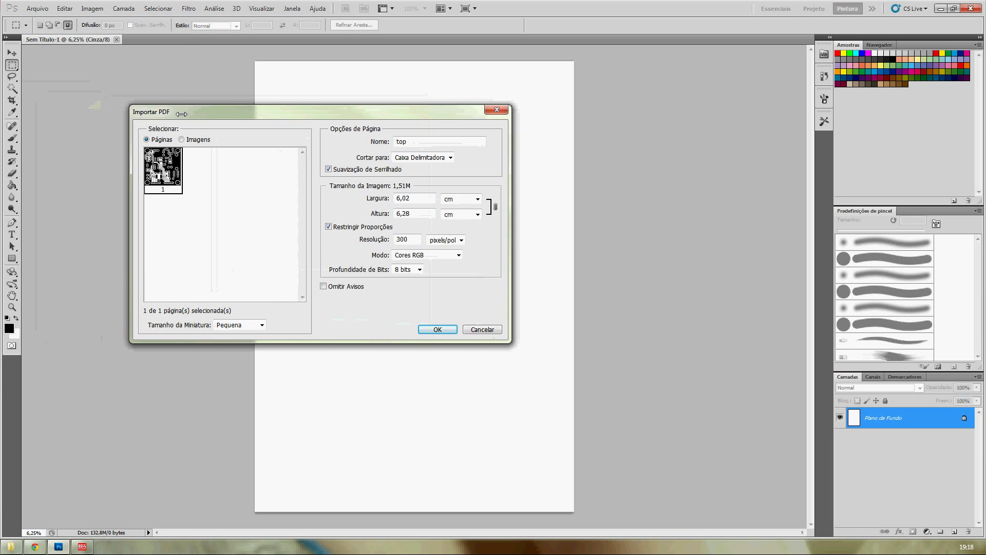
left_click(413, 240)
type("1200")
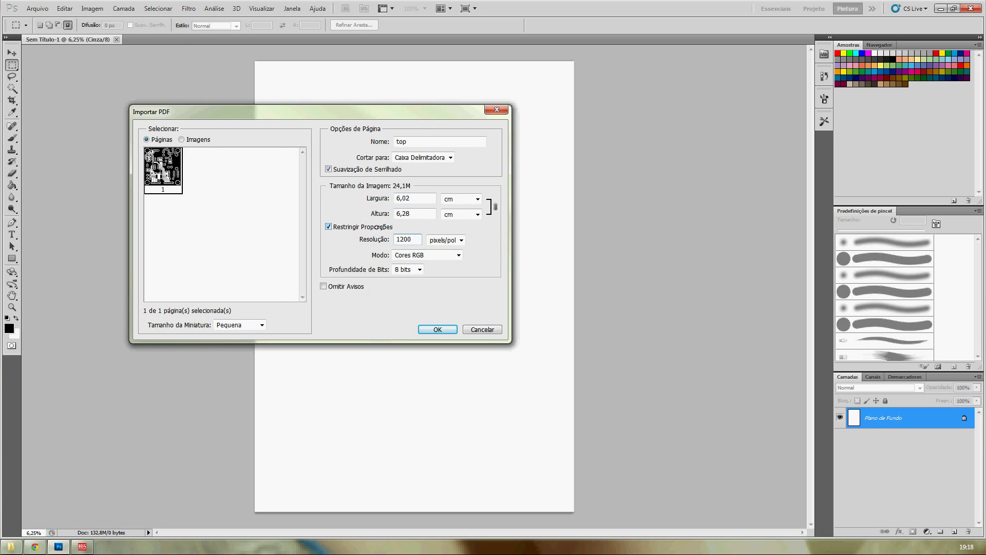
left_click(446, 255)
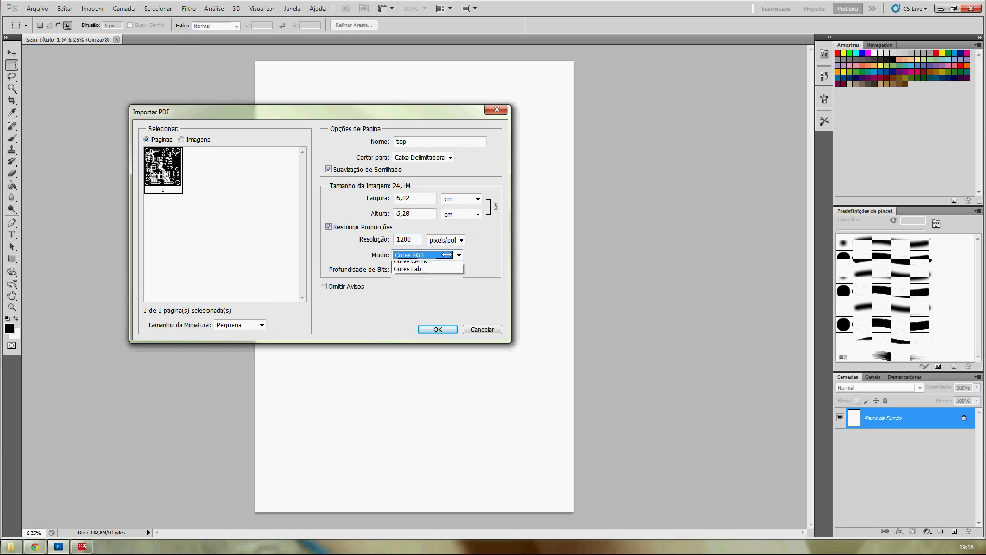
left_click(443, 265)
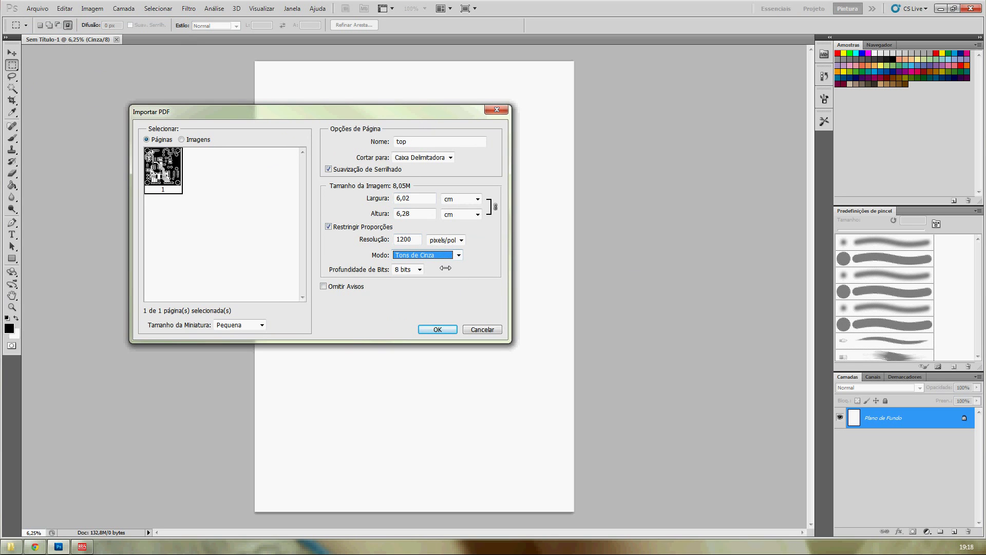
left_click(444, 330)
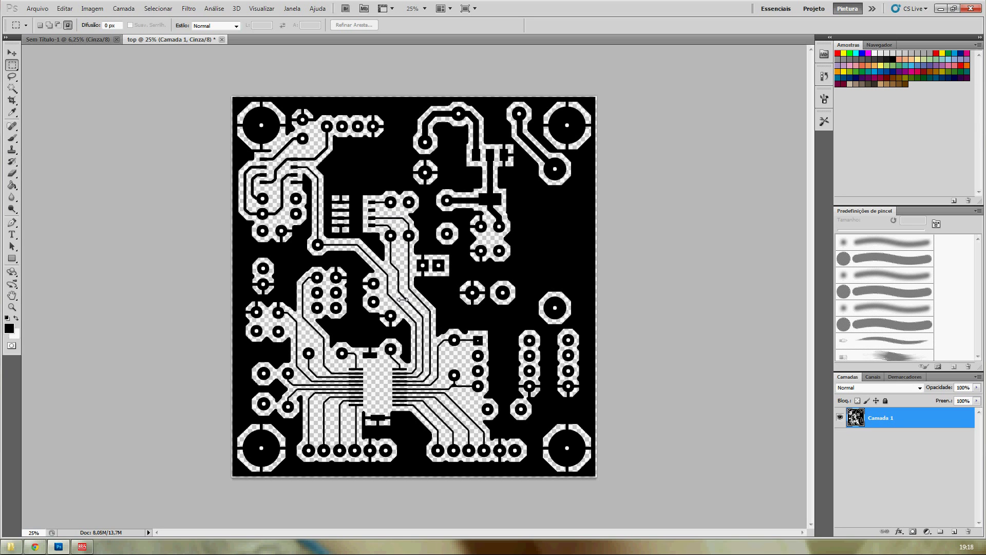
Step: Add a new empty layer to the top document and move it below the copper artwork layer
left_click(125, 8)
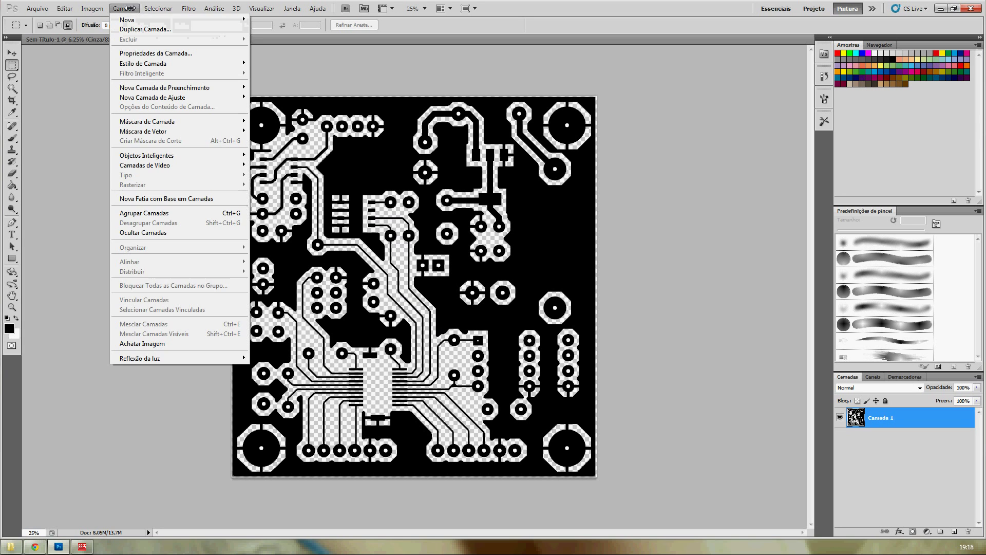
mouse_move(134, 19)
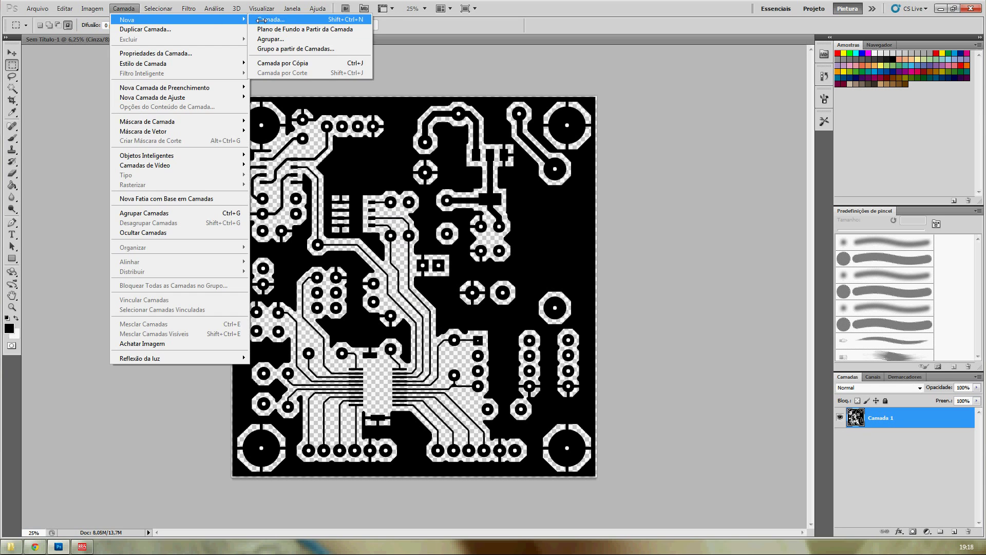
left_click(262, 21)
left_click(639, 182)
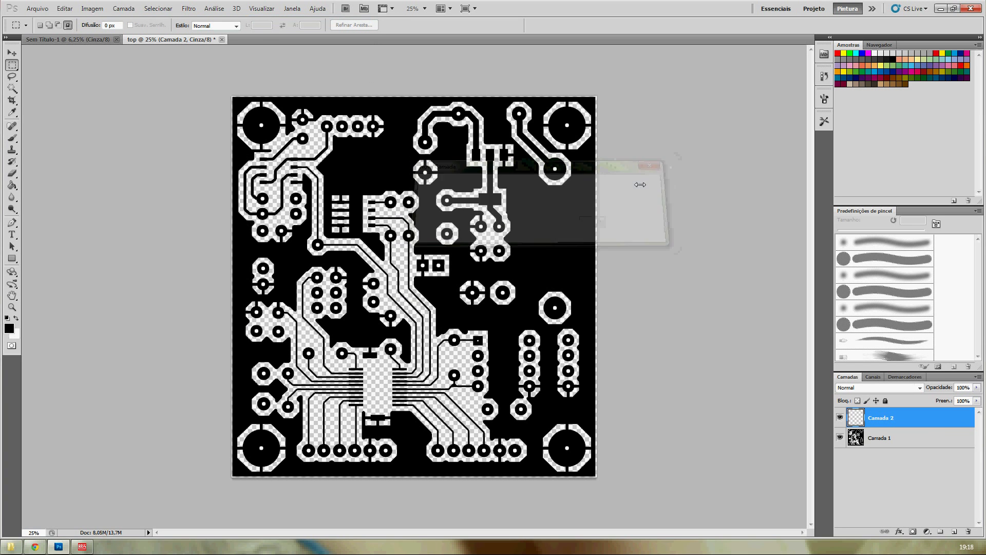
left_click_drag(901, 415, 902, 454)
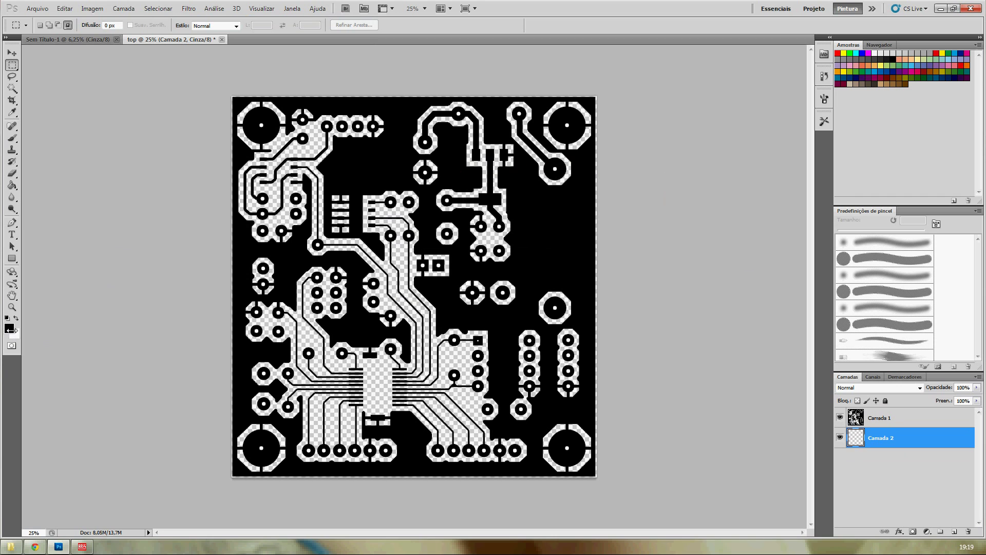
Step: Fill the empty lower layer of the top document with white and merge the copper artwork layer down into it
left_click(16, 318)
left_click(12, 185)
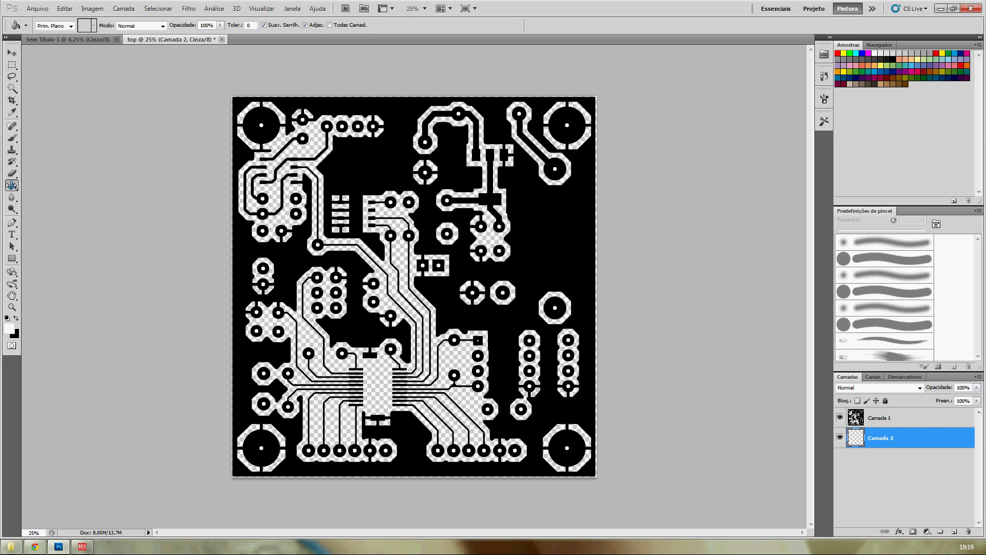
left_click(305, 333)
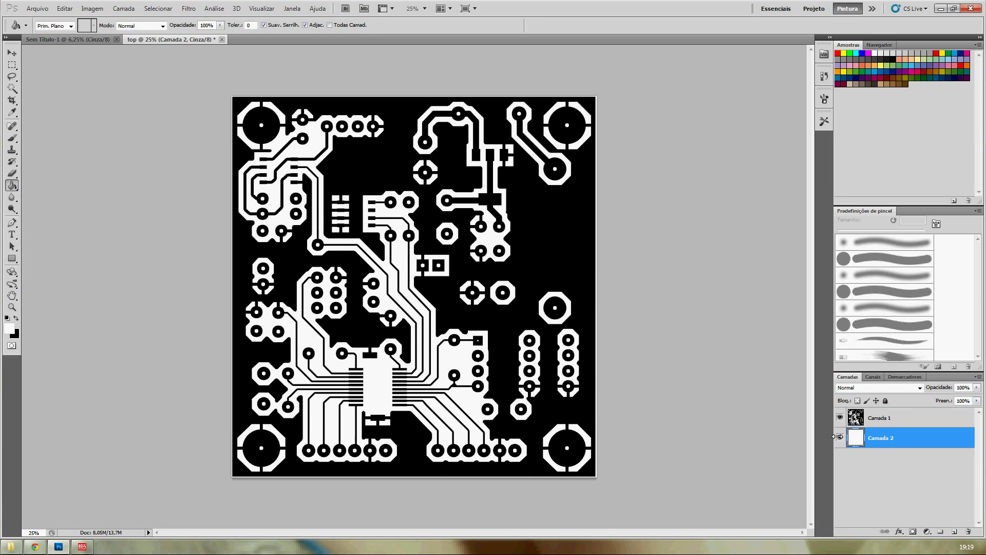
left_click(888, 417)
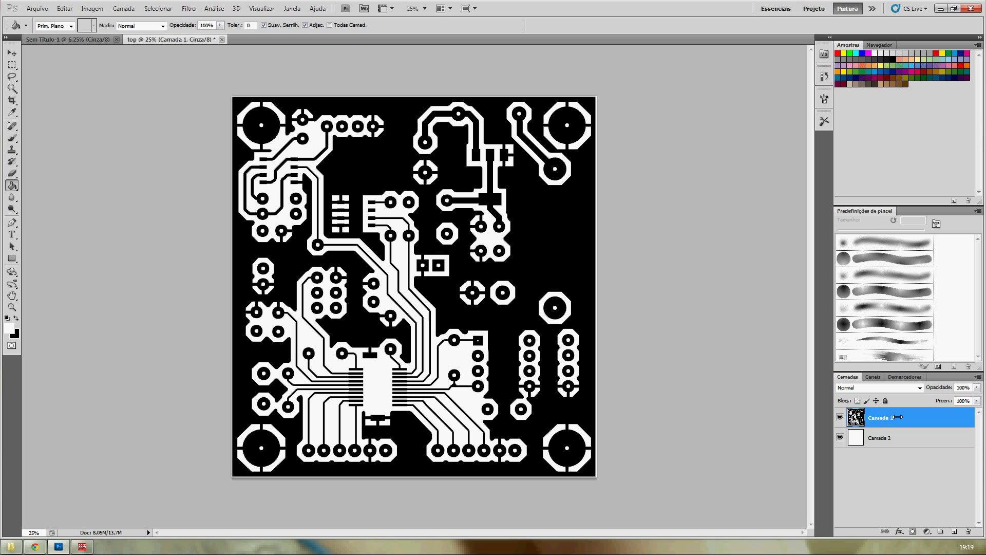
right_click(896, 417)
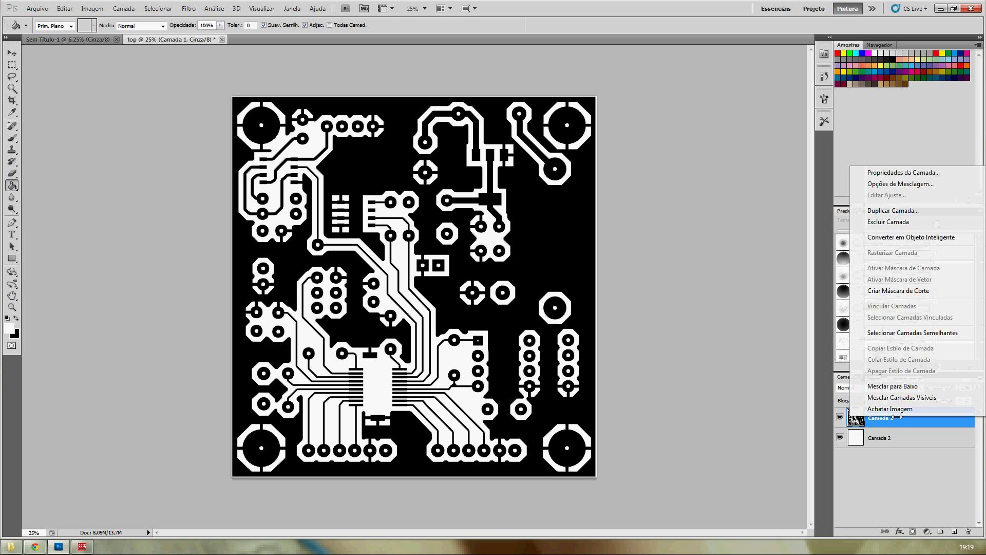
left_click(884, 385)
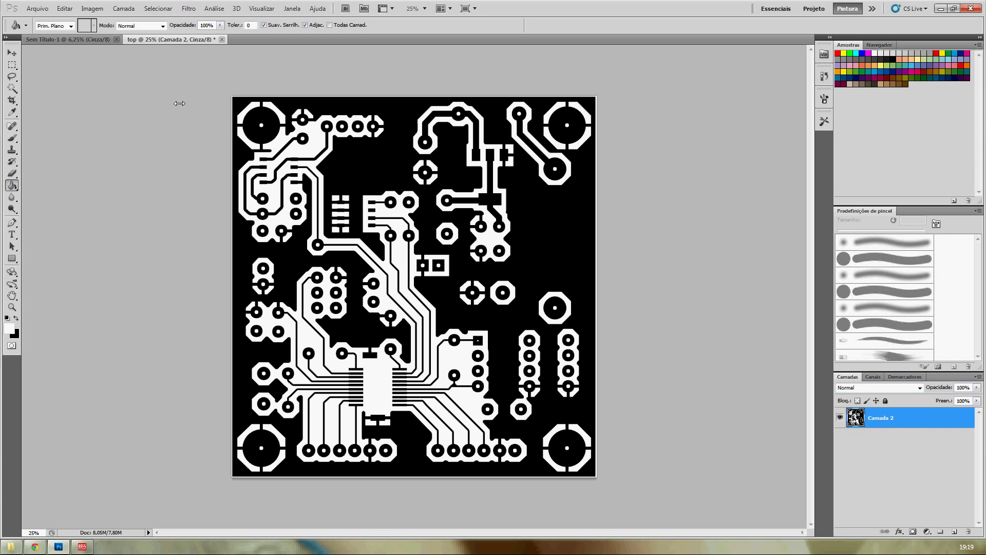
Step: Invert the tones of the merged top copper artwork
left_click(97, 7)
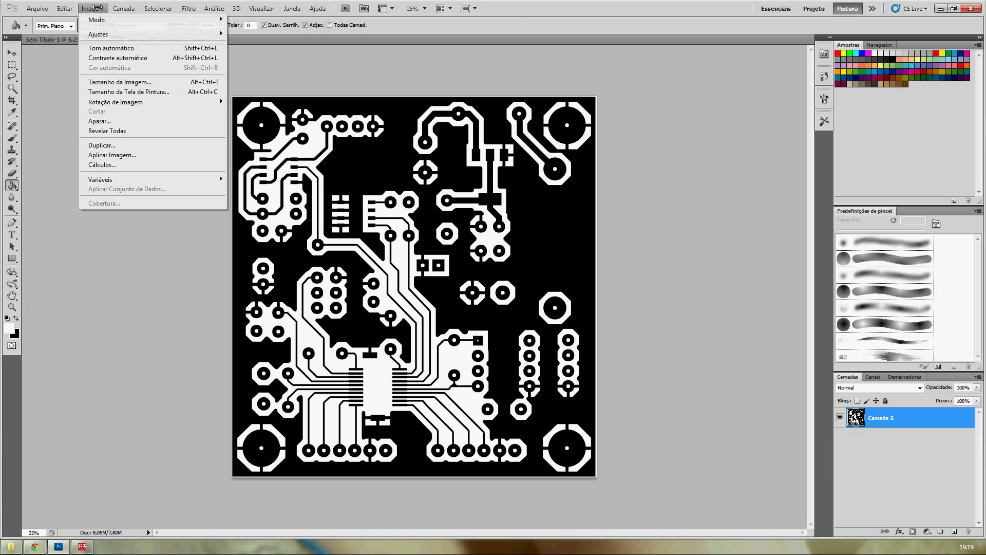
mouse_move(105, 34)
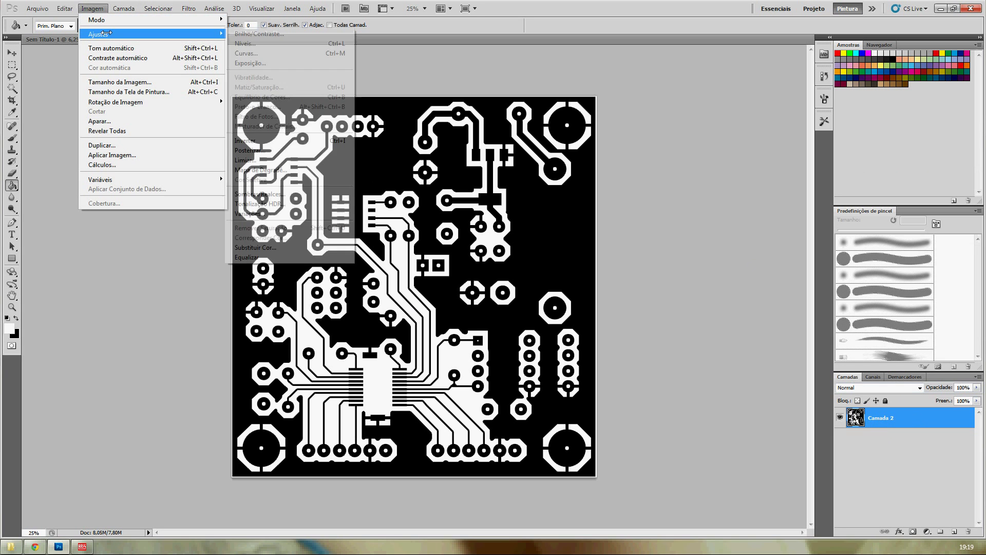
left_click(241, 140)
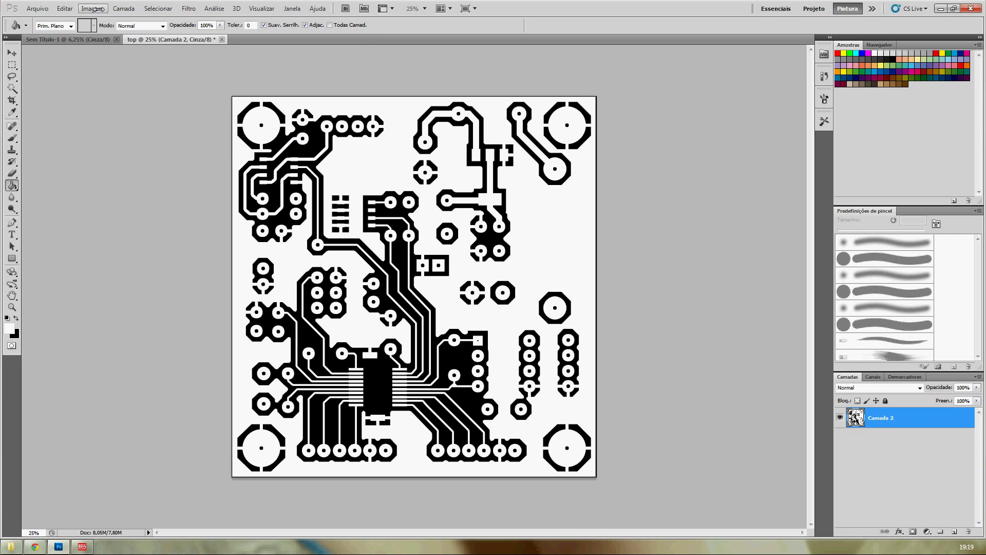
Step: Copy the entire top artwork into the untitled A4 document and place it near the page's upper-left corner
left_click(152, 8)
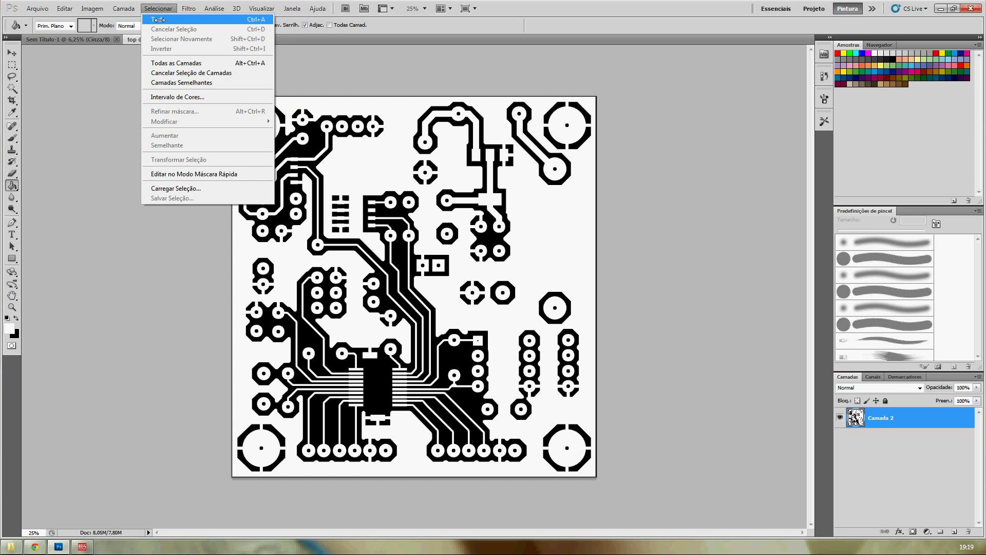
left_click(159, 20)
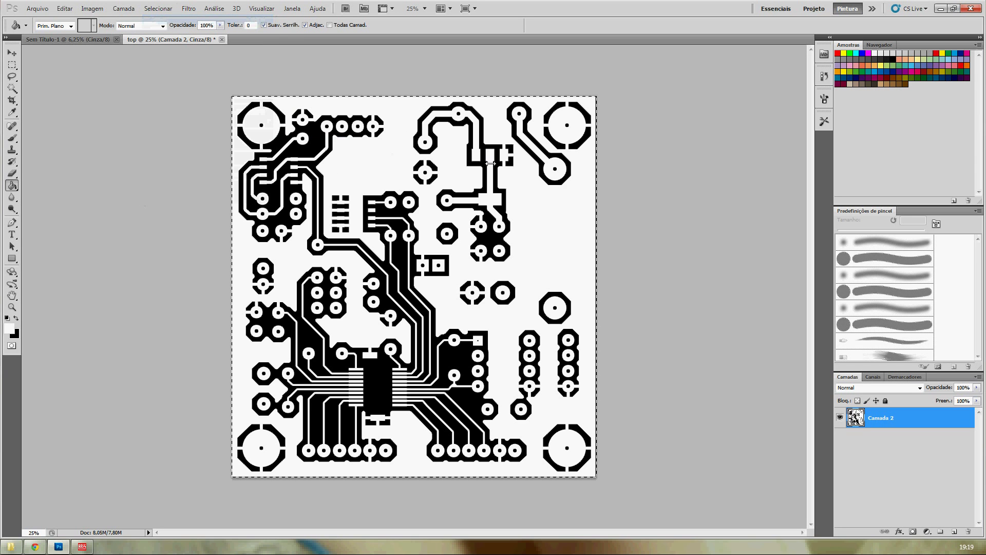
left_click(65, 9)
left_click(84, 78)
left_click(72, 40)
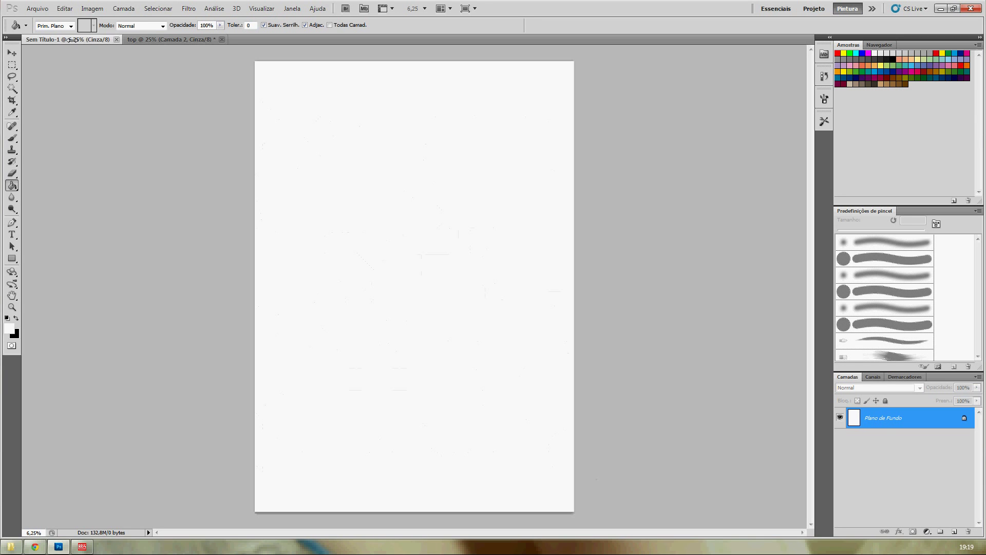
left_click(65, 9)
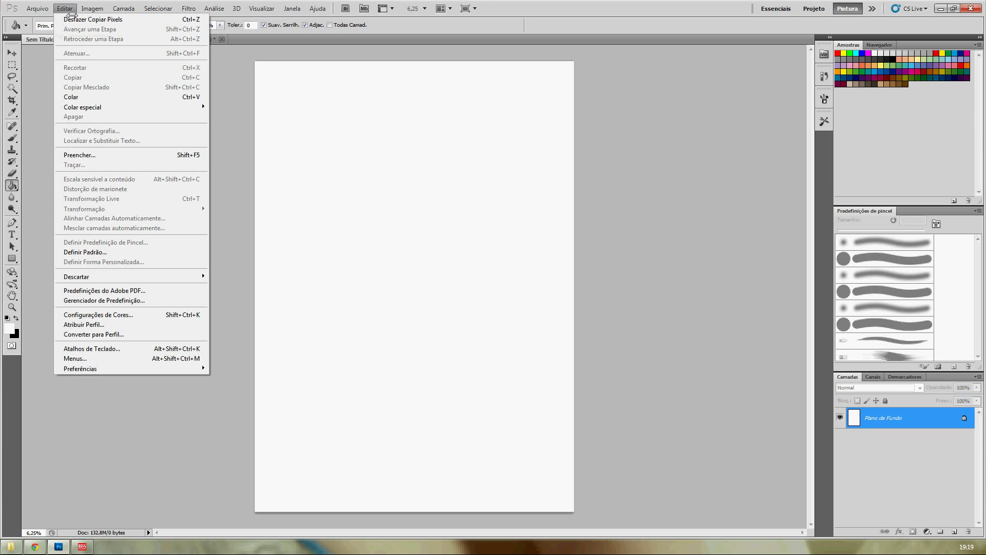
left_click(98, 97)
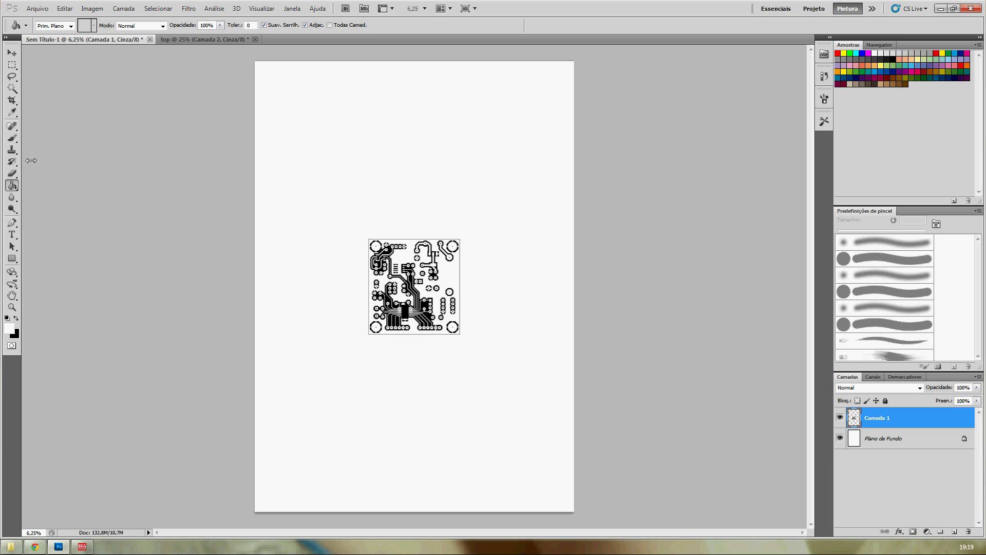
left_click(12, 53)
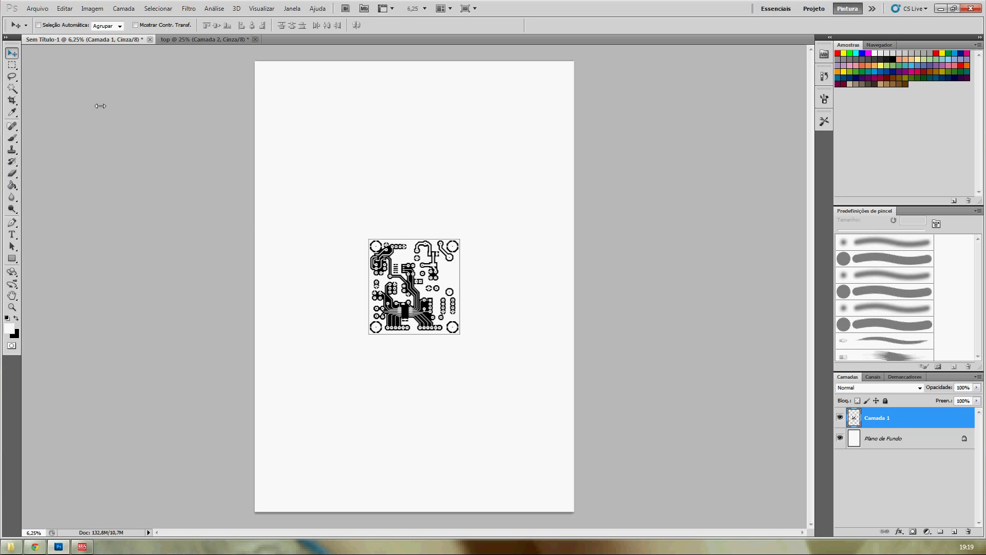
left_click_drag(410, 281, 312, 122)
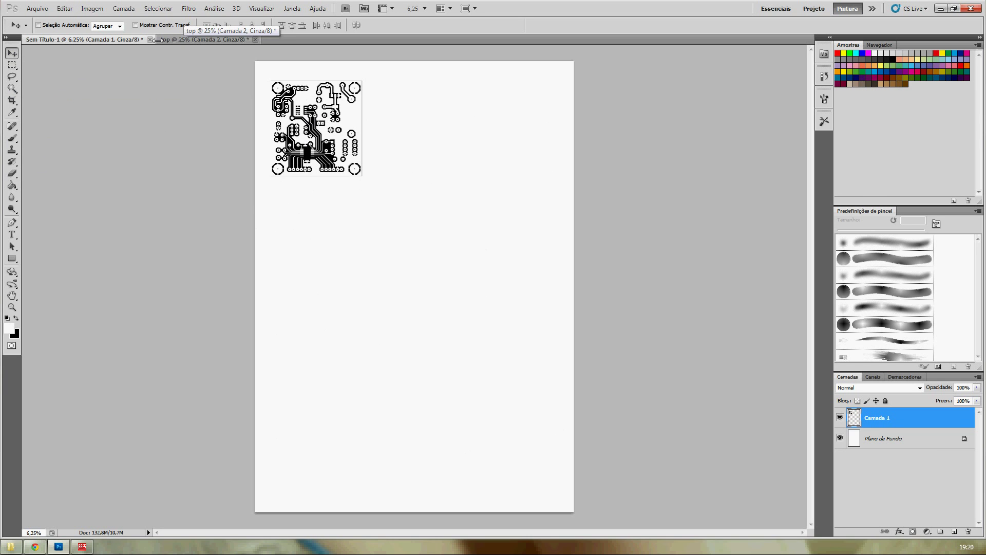
Step: Open bot.pdf from the placa RS485 folder, importing it at 1200 pixels/inch in grayscale (Tons de Cinza) mode
left_click(37, 9)
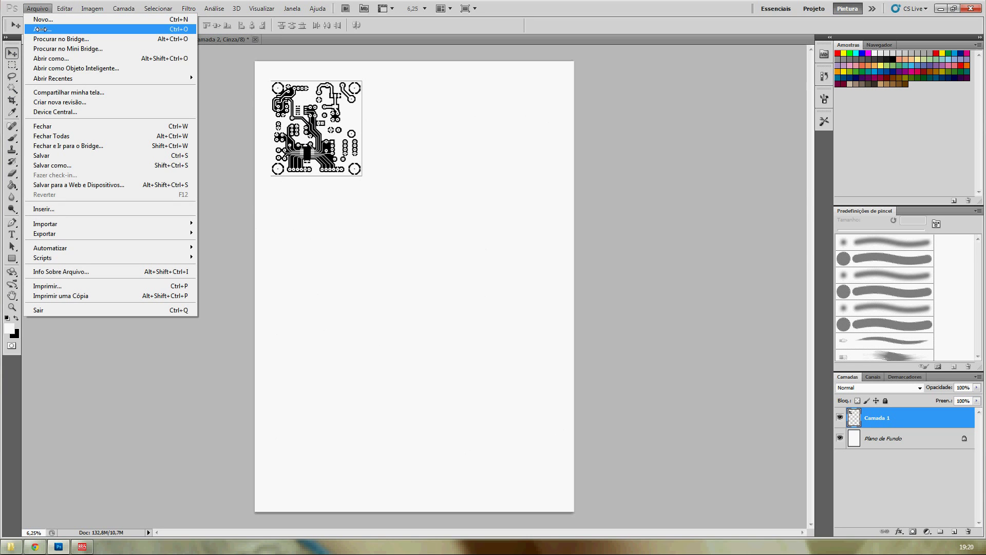
left_click(41, 29)
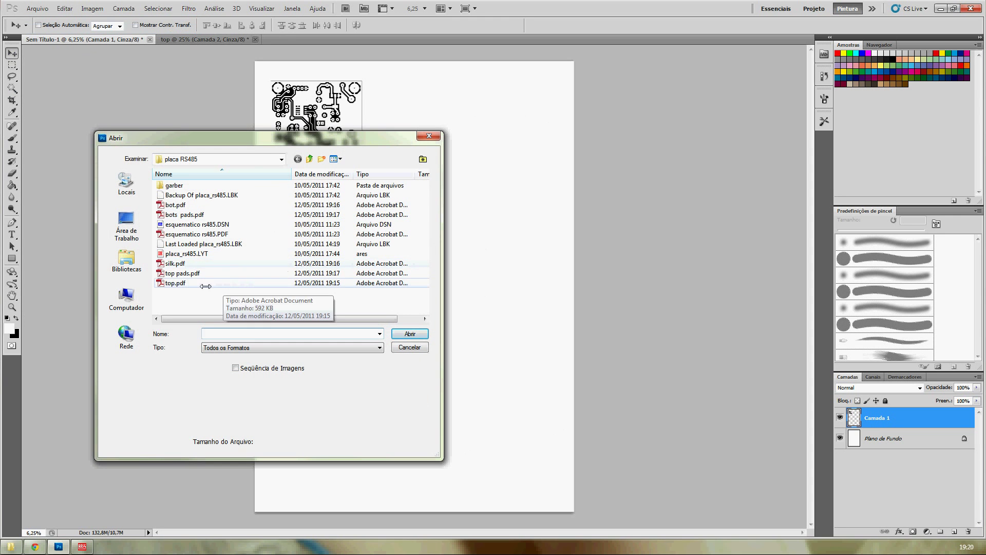
left_click(178, 205)
left_click(411, 335)
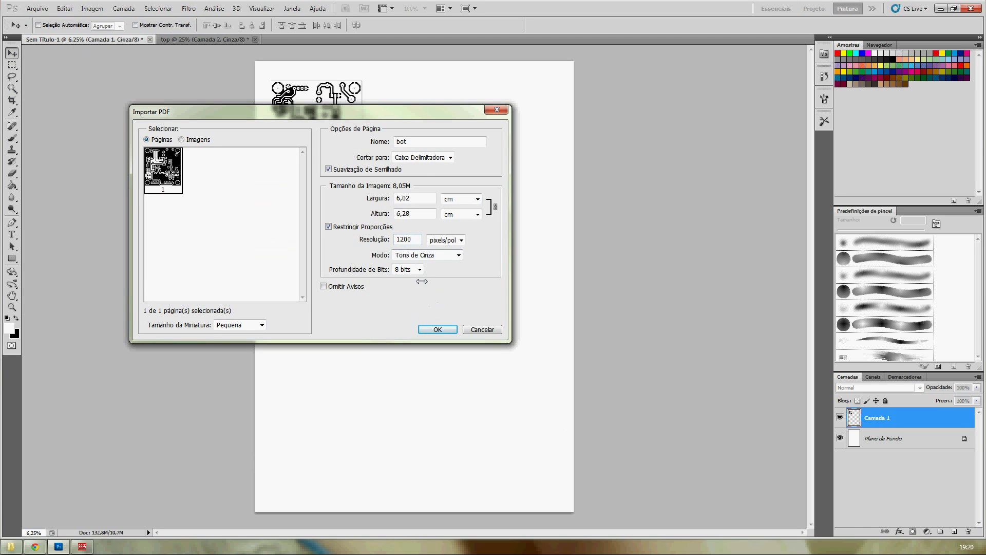
left_click(437, 329)
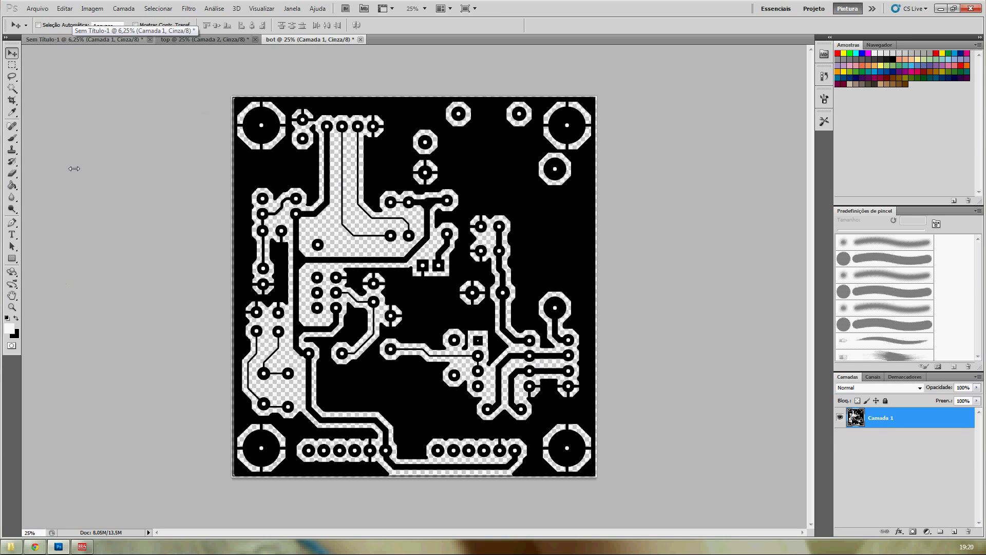
Step: Add a new empty layer to the bot document and move it below the copper artwork layer
left_click(125, 9)
mouse_move(206, 19)
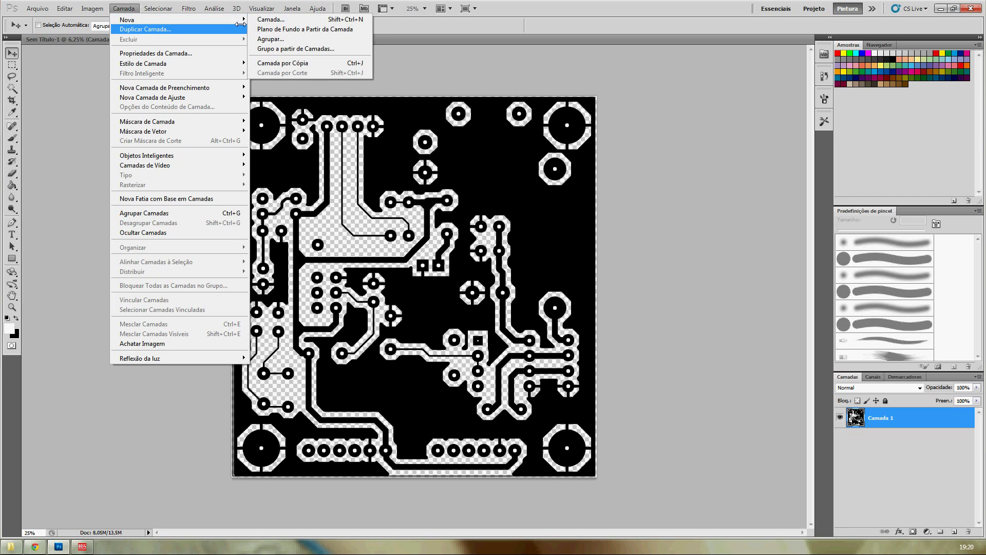
left_click(257, 19)
left_click(642, 182)
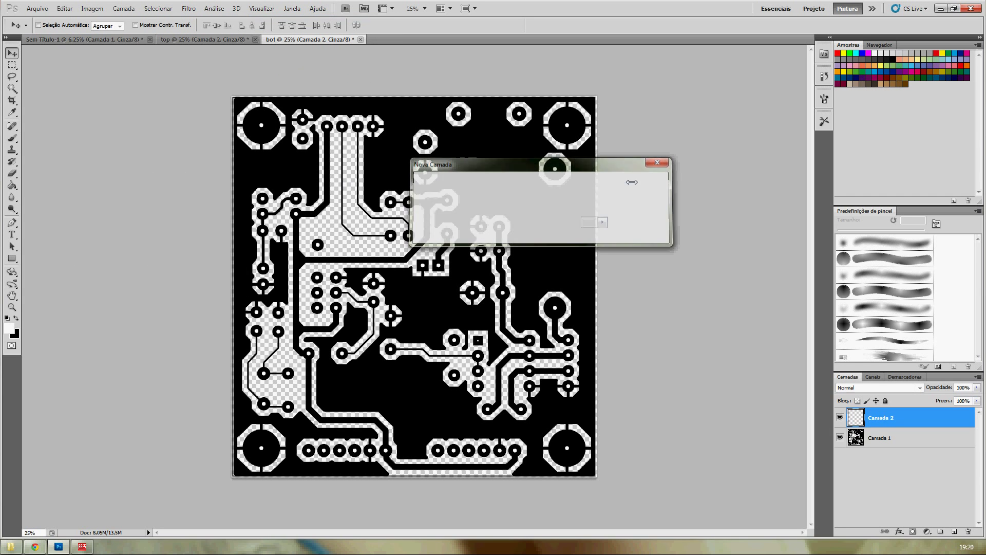
left_click_drag(892, 416, 878, 449)
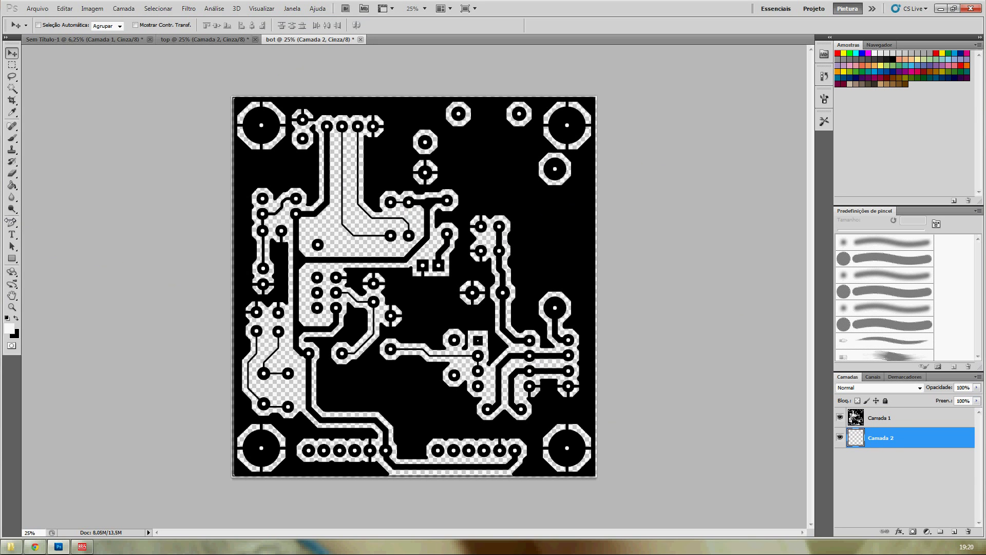
Step: Fill the bot document's lower layer with white and merge the copper artwork layer down into it
left_click(12, 186)
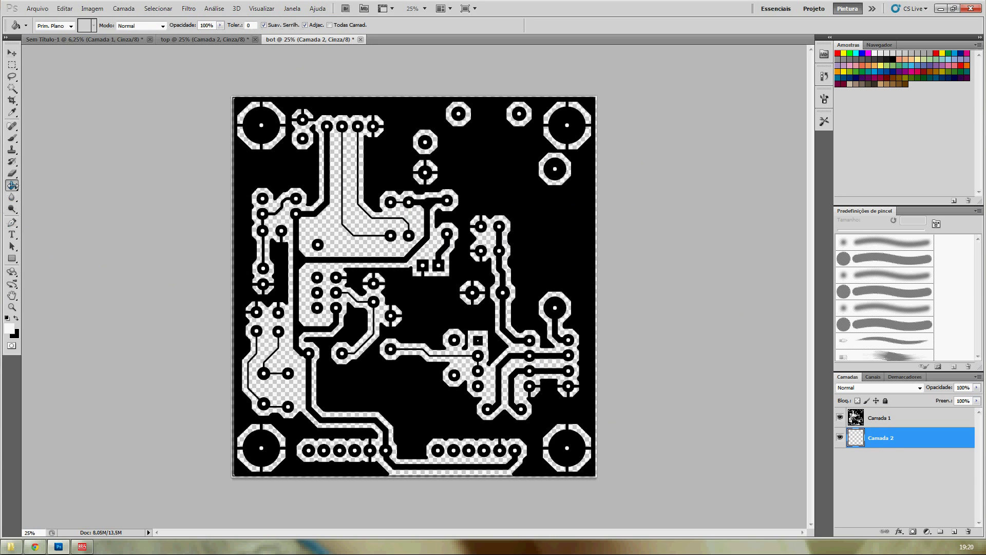
left_click(334, 209)
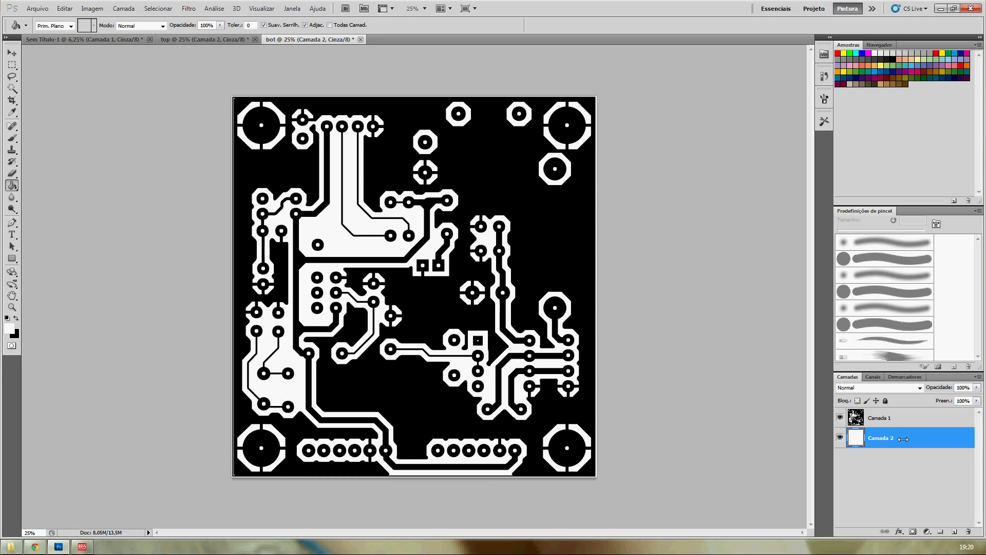
left_click(896, 418)
right_click(895, 417)
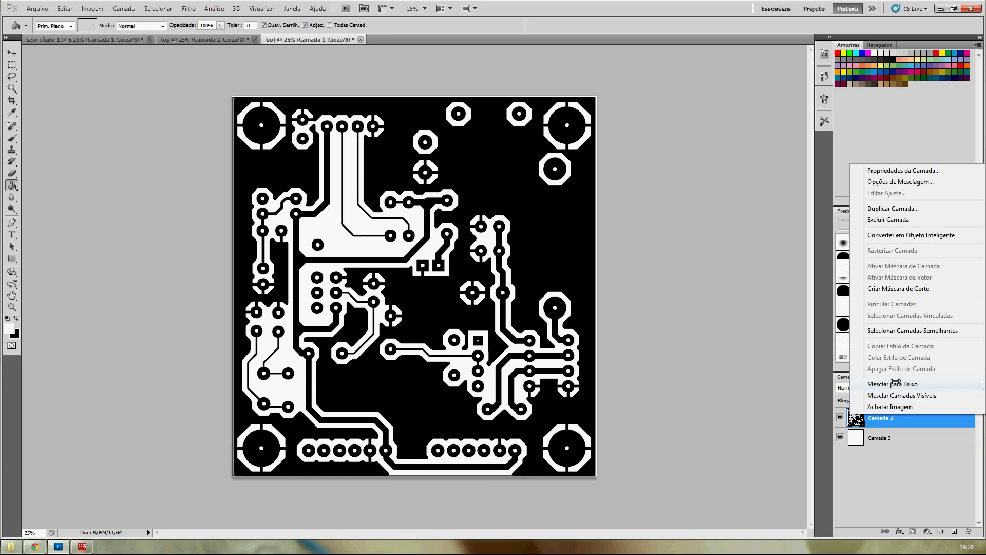
left_click(896, 384)
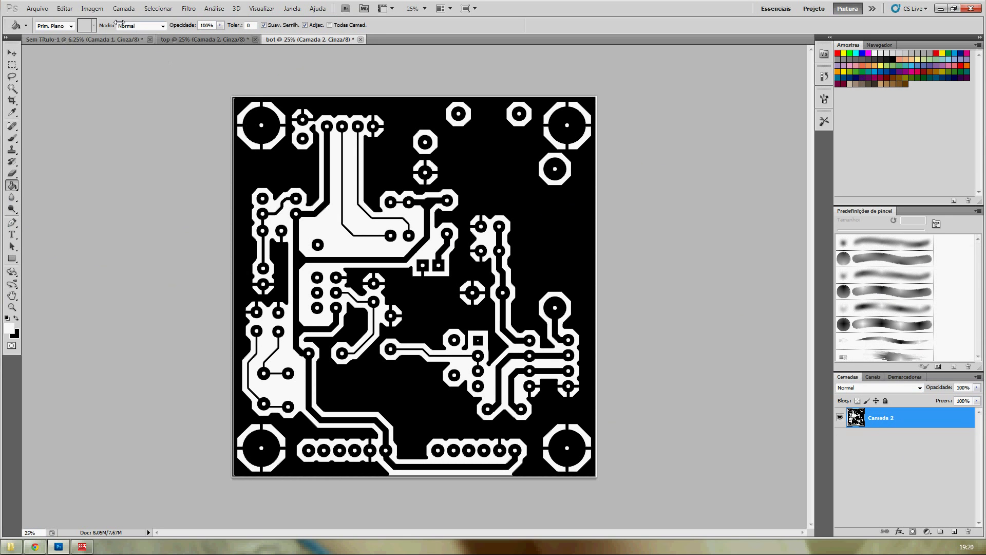
Step: Select the entire bot artwork and invert its tones
left_click(158, 8)
left_click(152, 19)
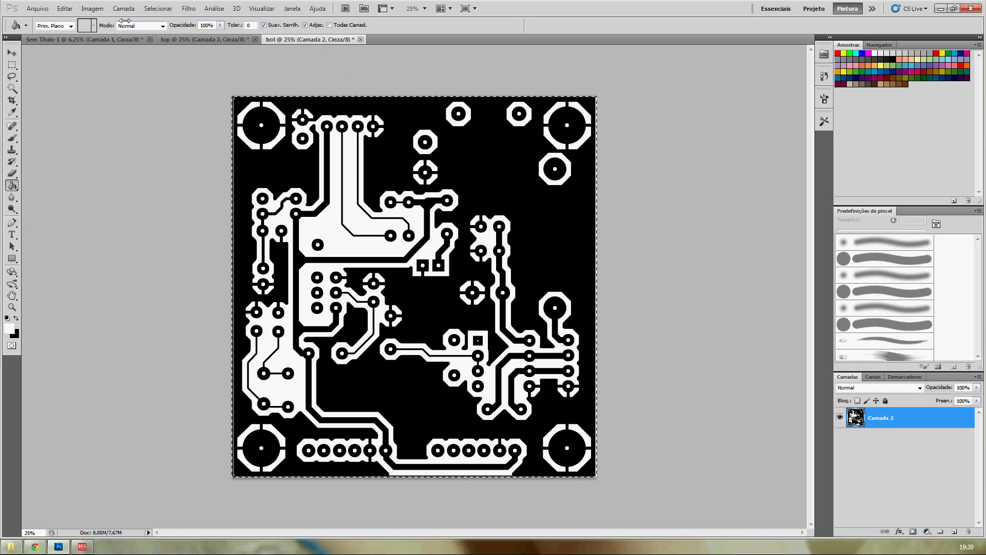
left_click(93, 8)
mouse_move(103, 33)
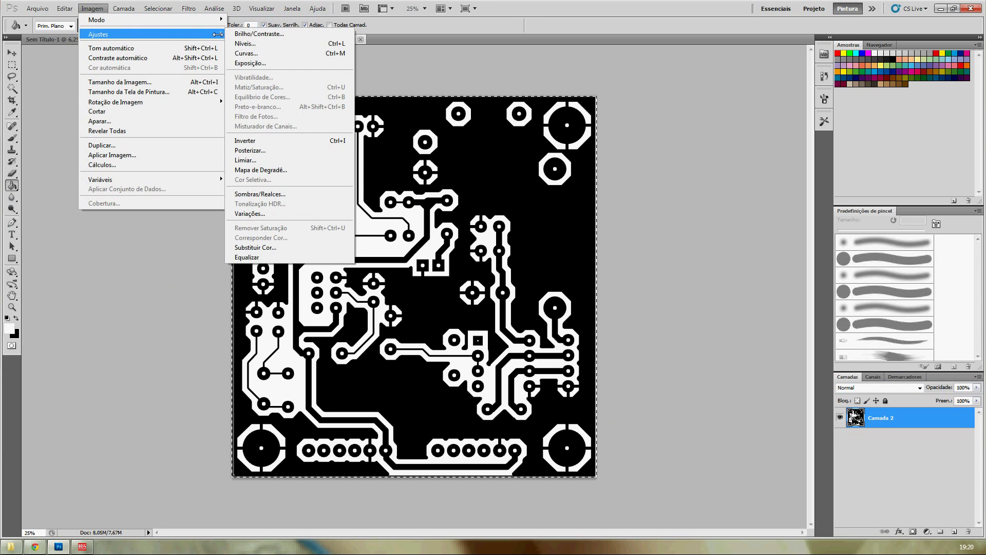
left_click(276, 138)
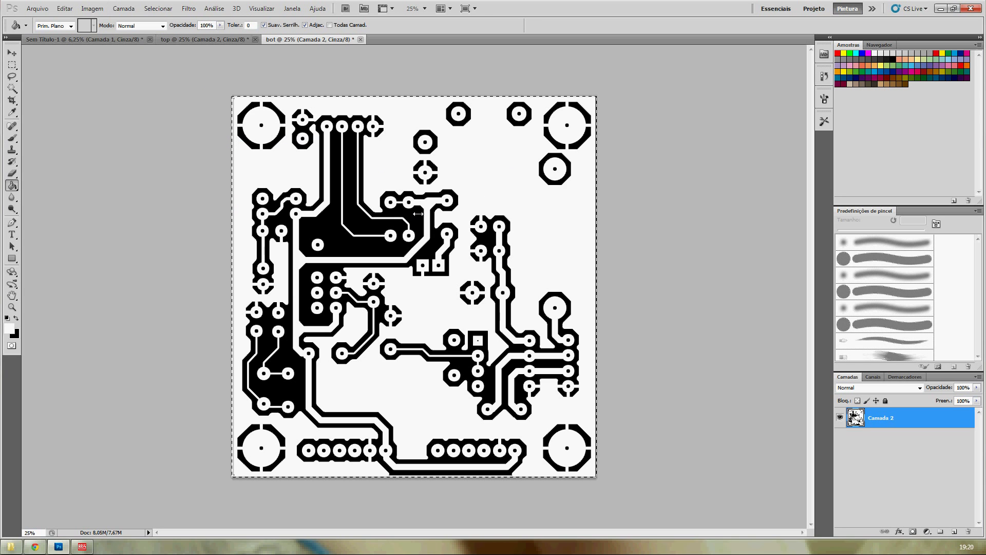
Step: Flip the bot document's canvas horizontally to mirror the bottom copper artwork
left_click(92, 9)
mouse_move(84, 30)
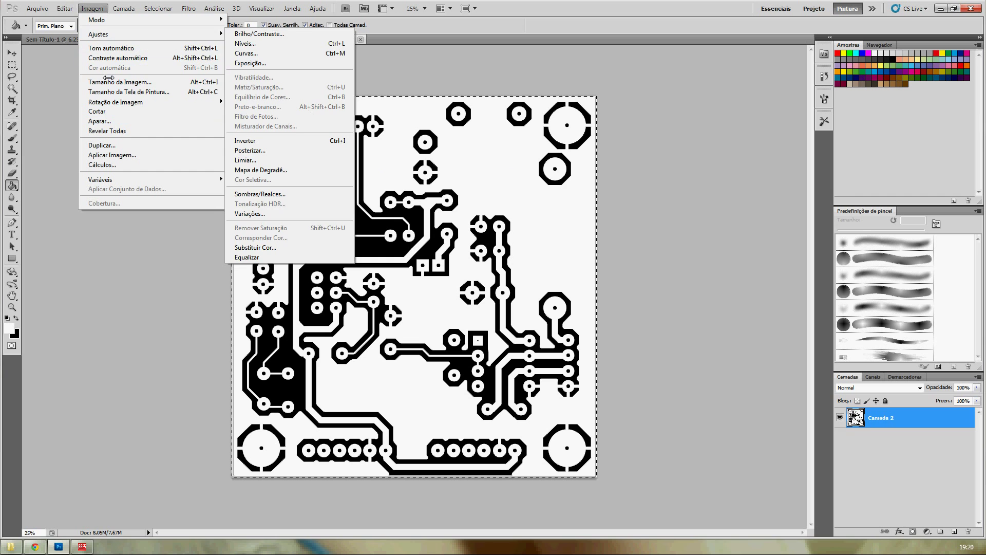
mouse_move(117, 102)
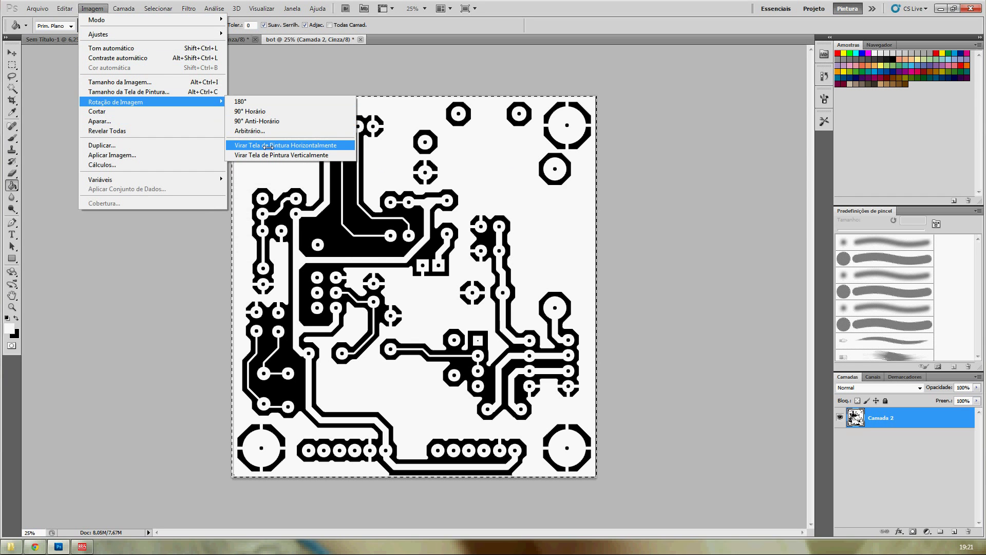
left_click(314, 146)
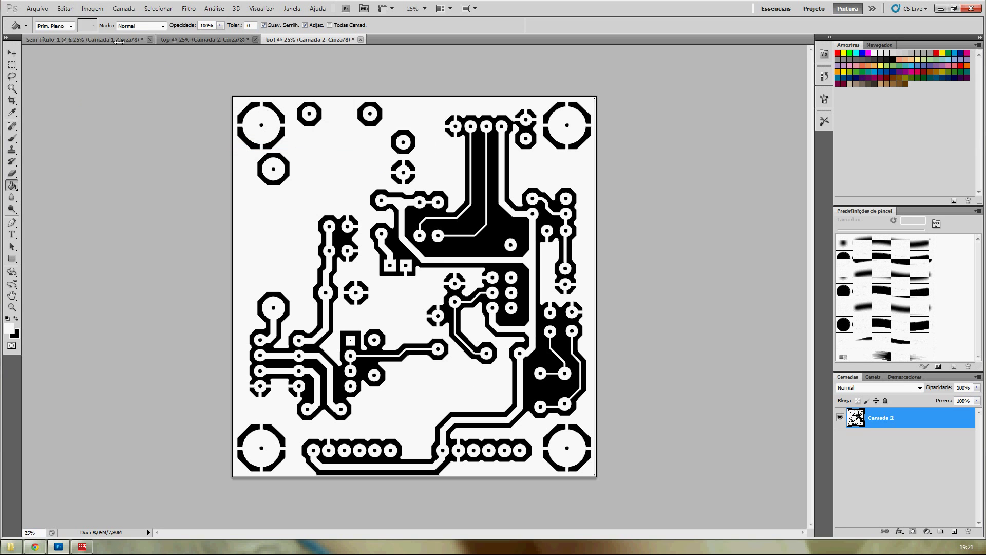
Step: Copy the entire mirrored bot artwork and paste it into the untitled A4 document as a new layer
left_click(66, 8)
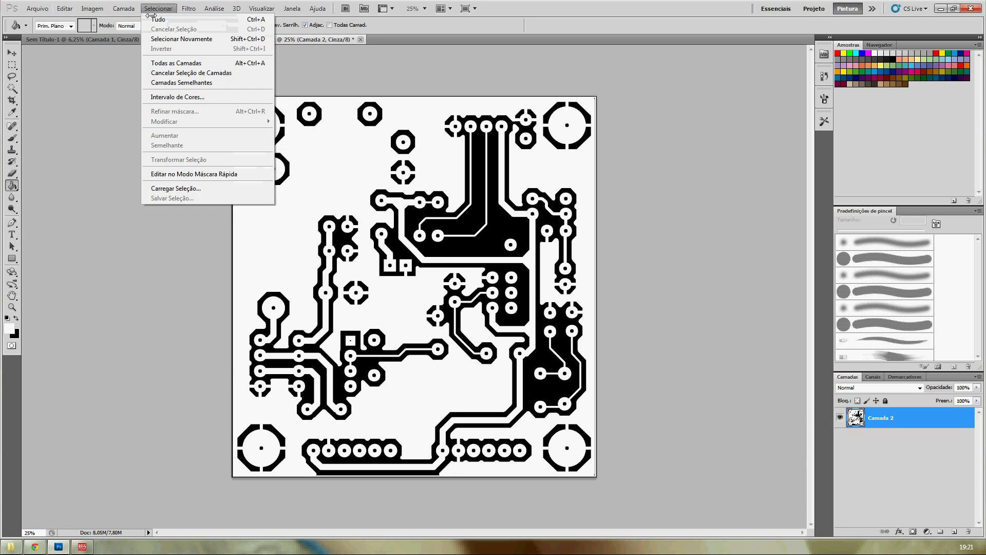
left_click(154, 19)
left_click(65, 8)
left_click(96, 75)
left_click(87, 39)
left_click(72, 9)
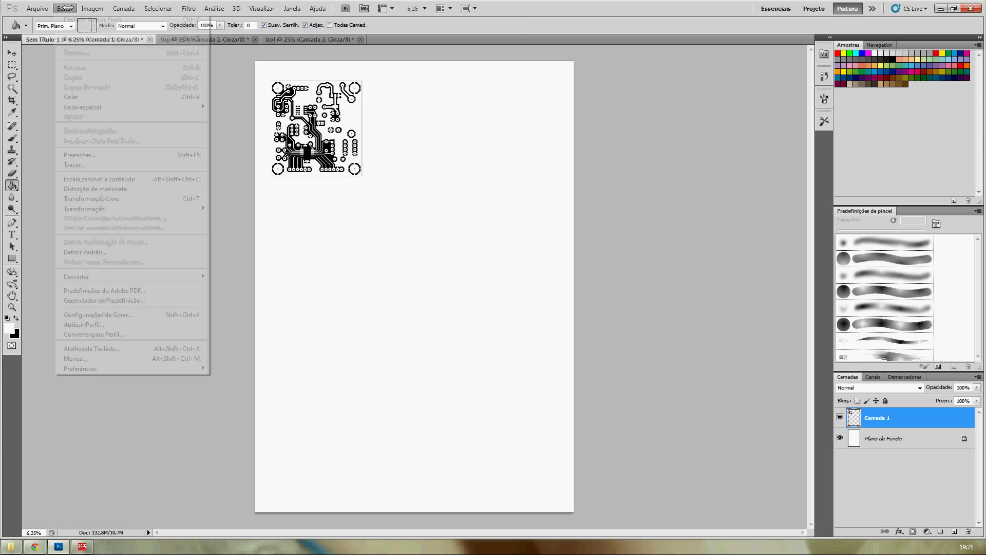
left_click(154, 97)
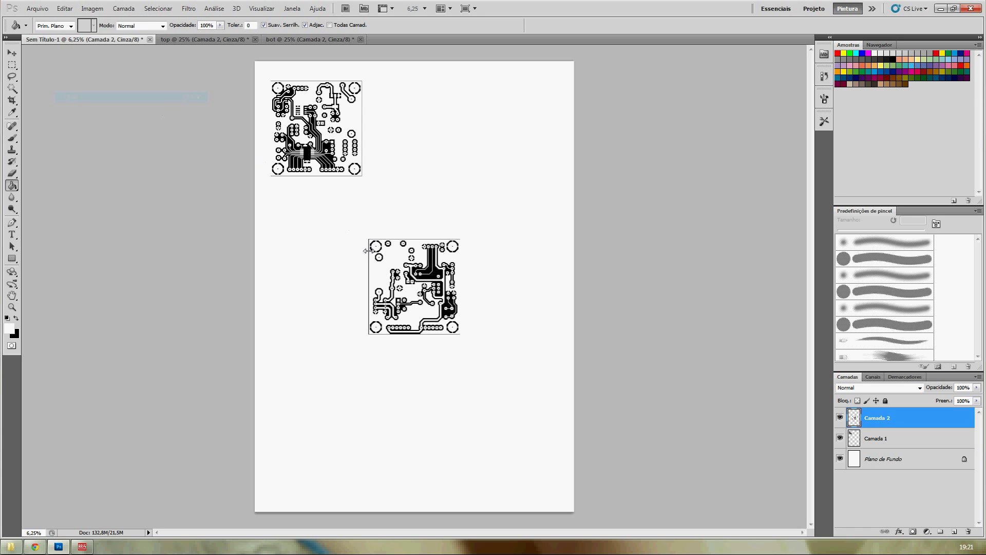
Step: Move the pasted bottom copper artwork directly below the top copper artwork on the A4 sheet, aligned with its edges
left_click(11, 53)
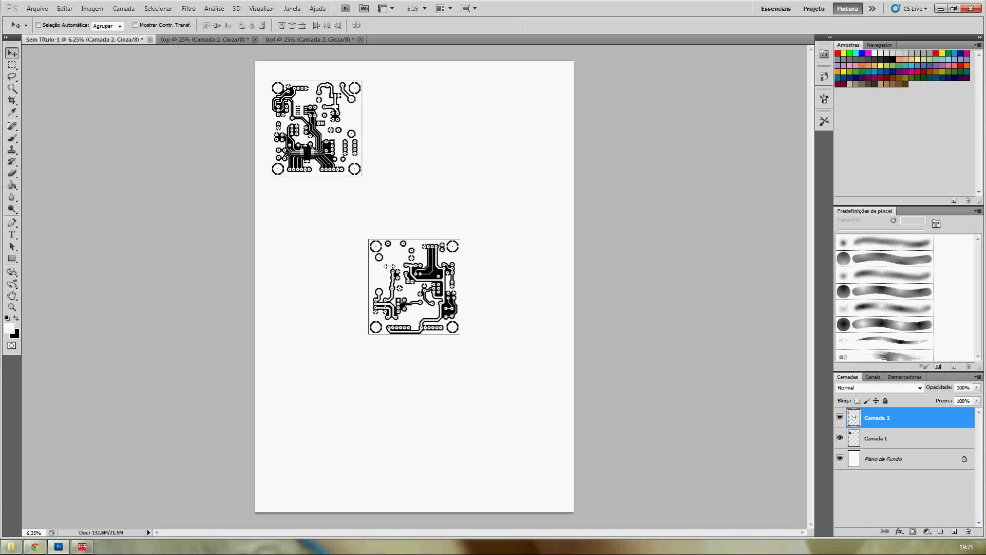
mouse_move(404, 263)
left_mouse_down()
mouse_move(310, 232)
mouse_move(310, 240)
left_mouse_up()
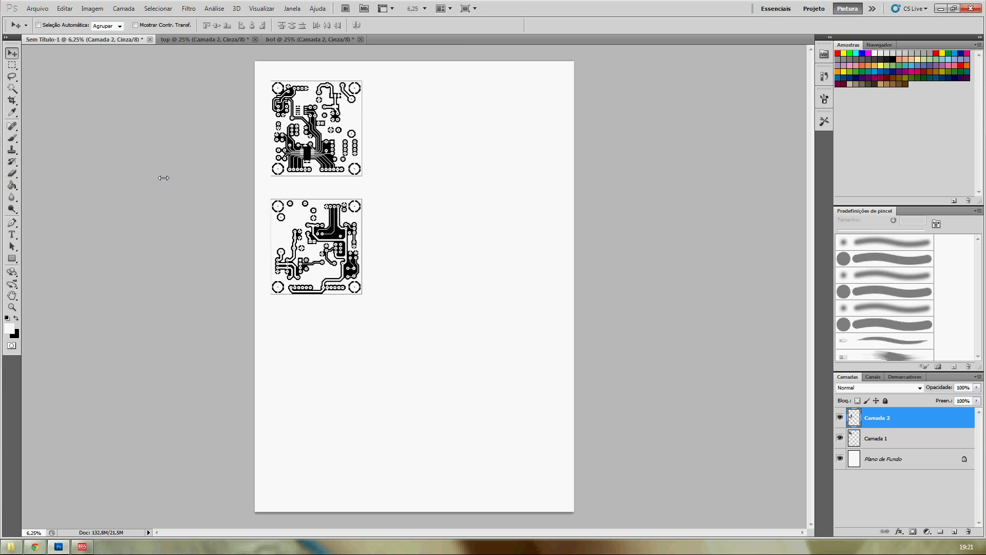
Step: Open top pads.pdf from the placa RS485 folder, importing it at 1200 pixels per inch in 8-bit grayscale
left_click(37, 8)
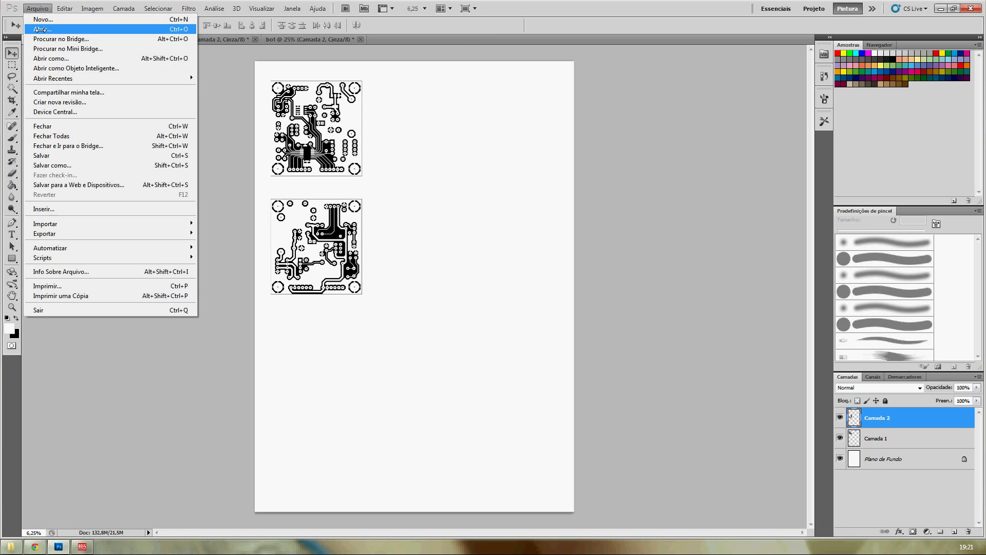
left_click(42, 29)
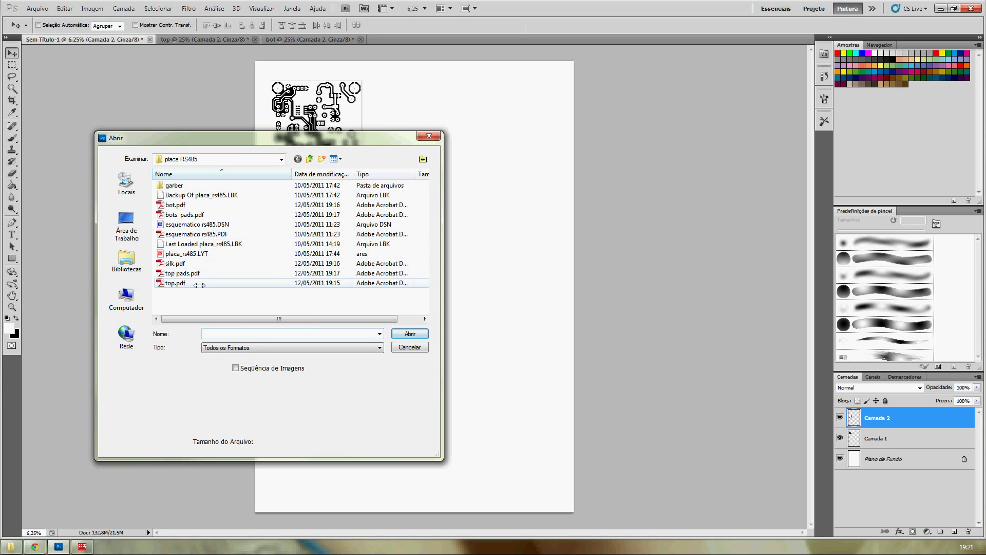
left_click(177, 273)
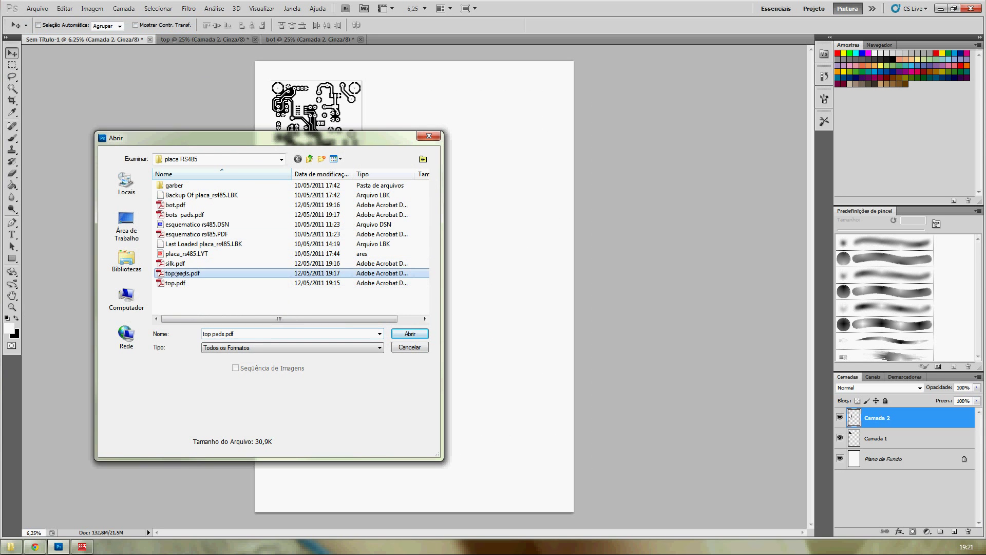
left_click(408, 333)
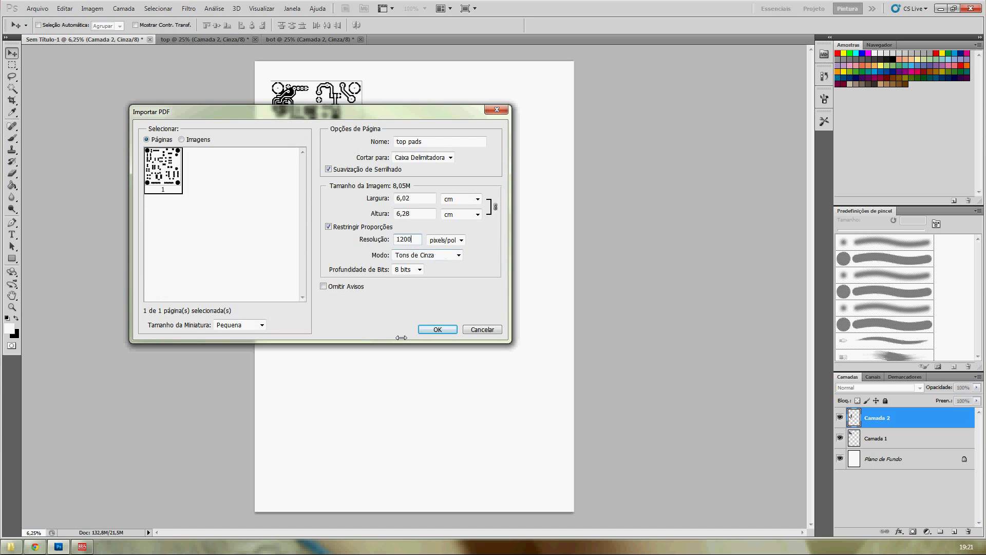
left_click(437, 329)
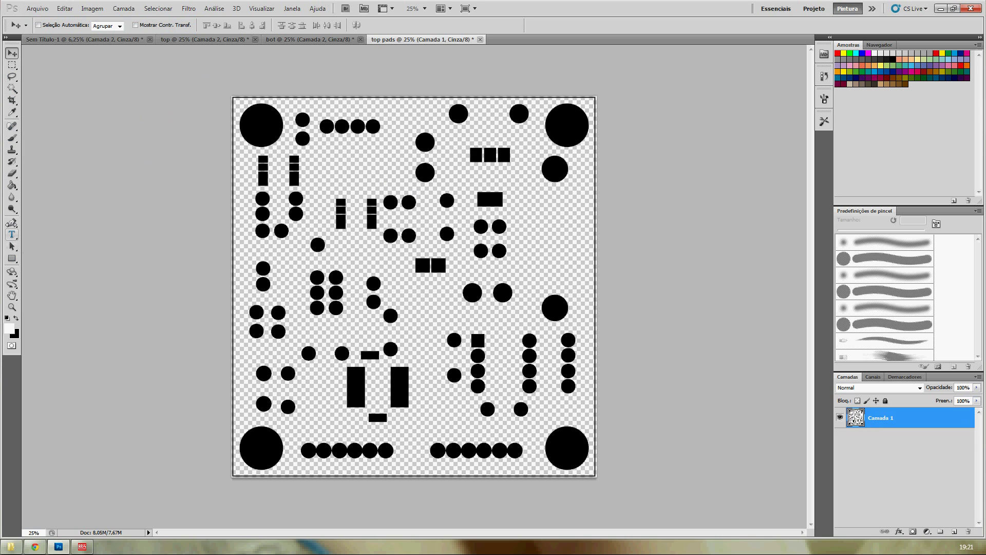
Step: Add a new layer to the top pads document and place it beneath the pads artwork layer
left_click(125, 8)
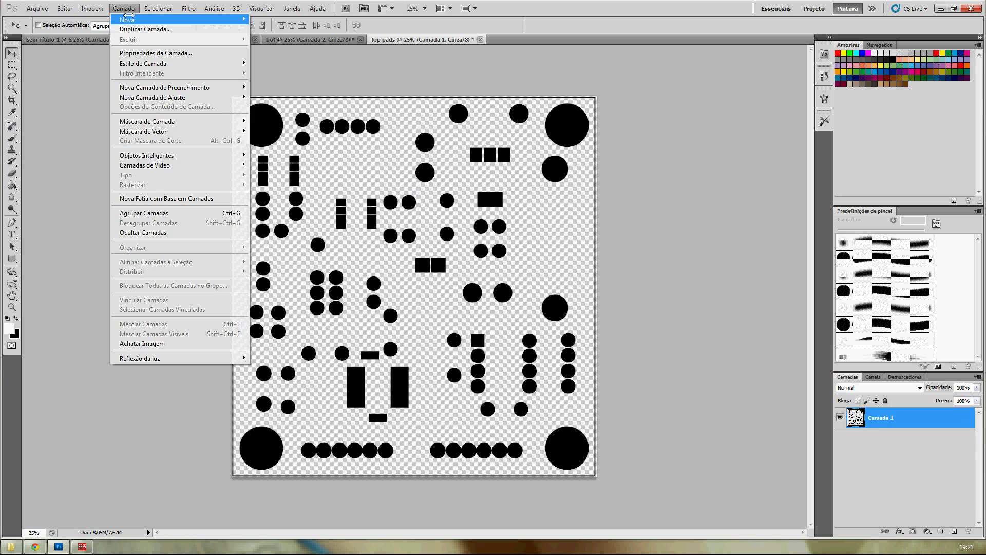
mouse_move(128, 17)
left_click(270, 19)
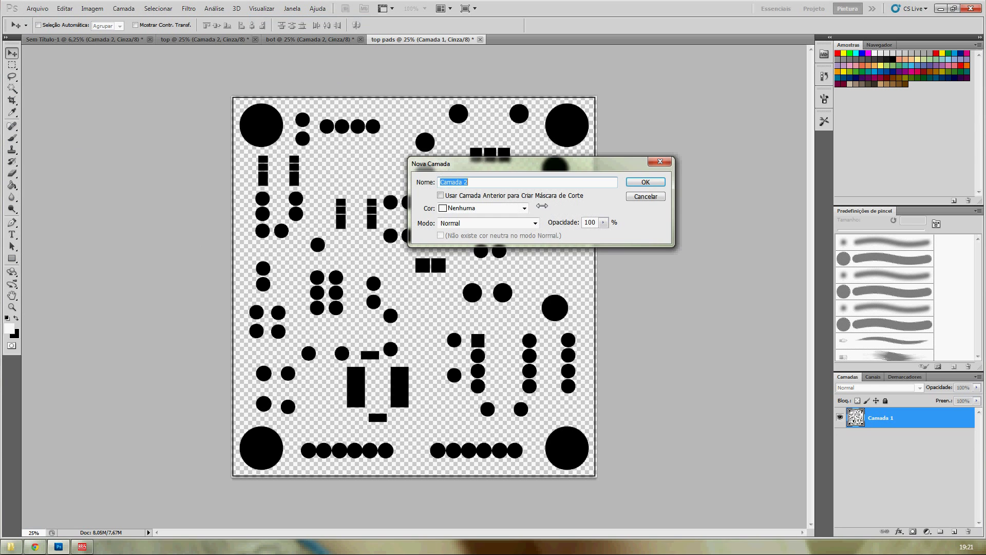
left_click(646, 182)
left_click_drag(889, 417, 878, 448)
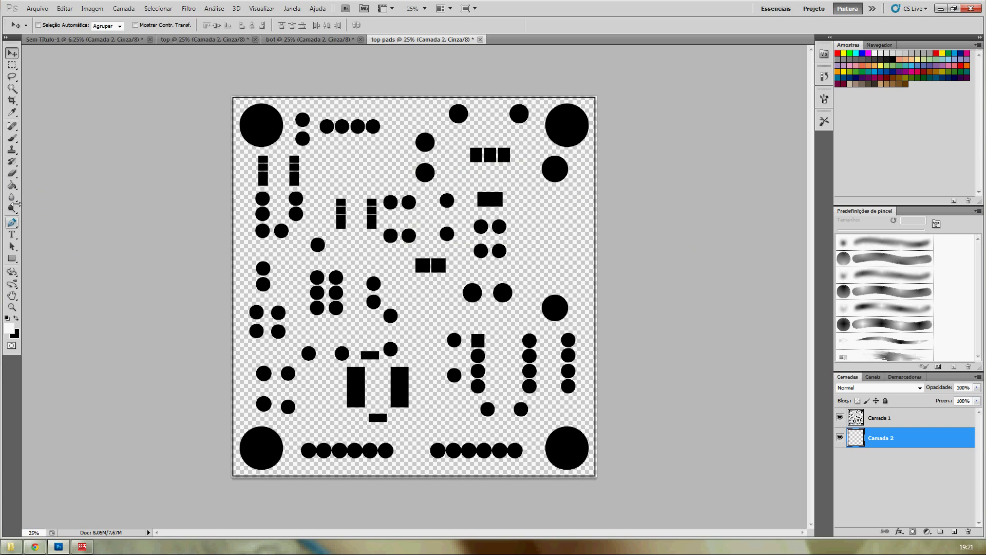
Step: Fill the top pads document's lower layer with white and merge the pads artwork layer down into it
left_click(12, 186)
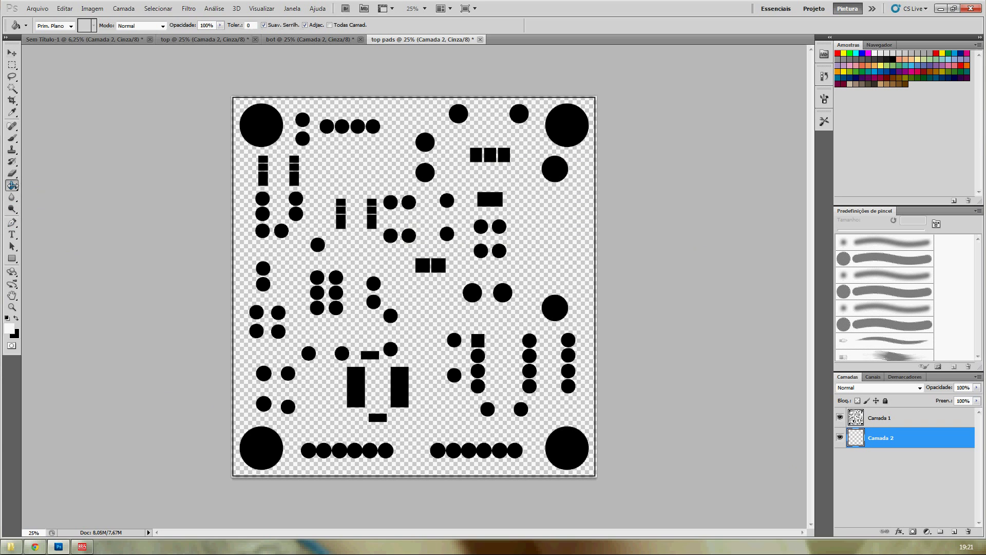
left_click(351, 164)
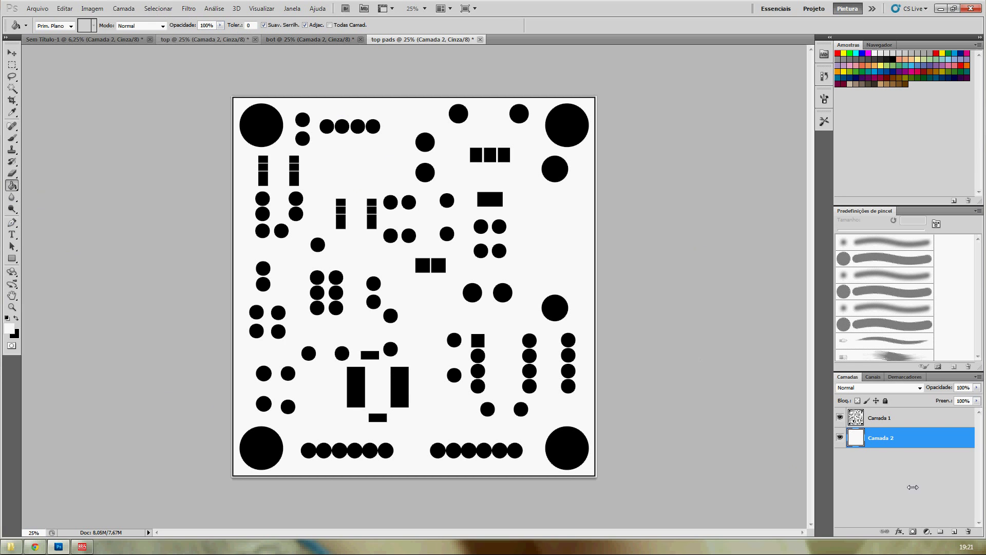
right_click(879, 417)
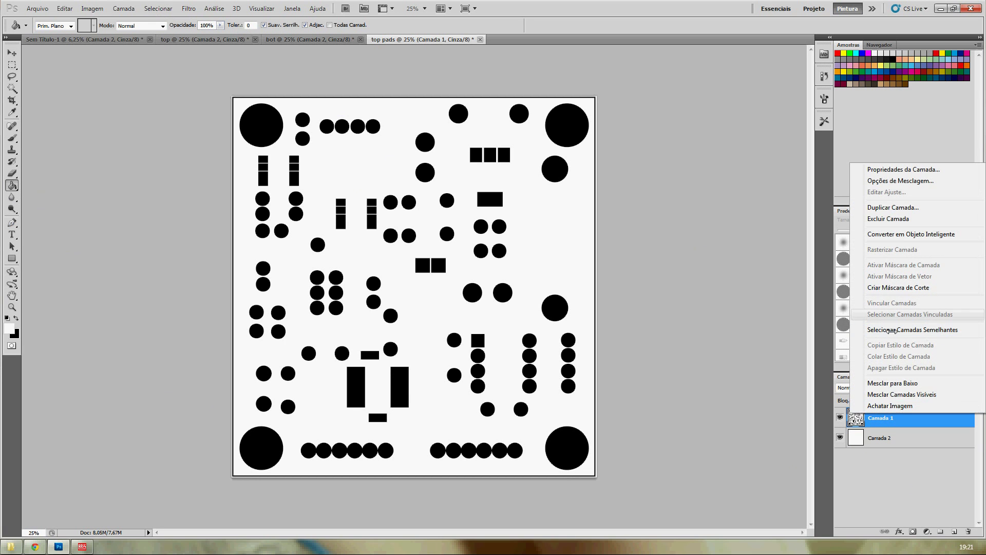
left_click(899, 383)
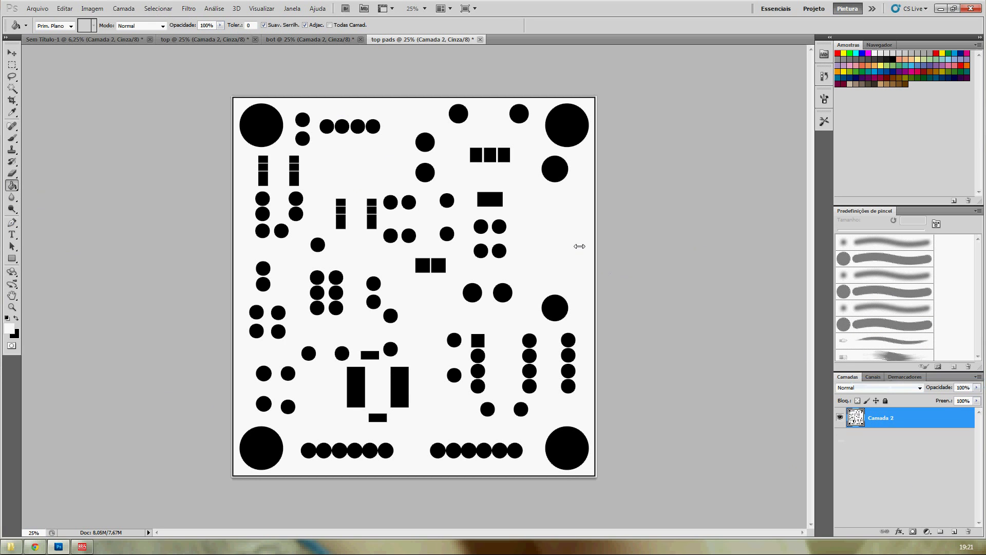
left_click(94, 10)
mouse_move(103, 35)
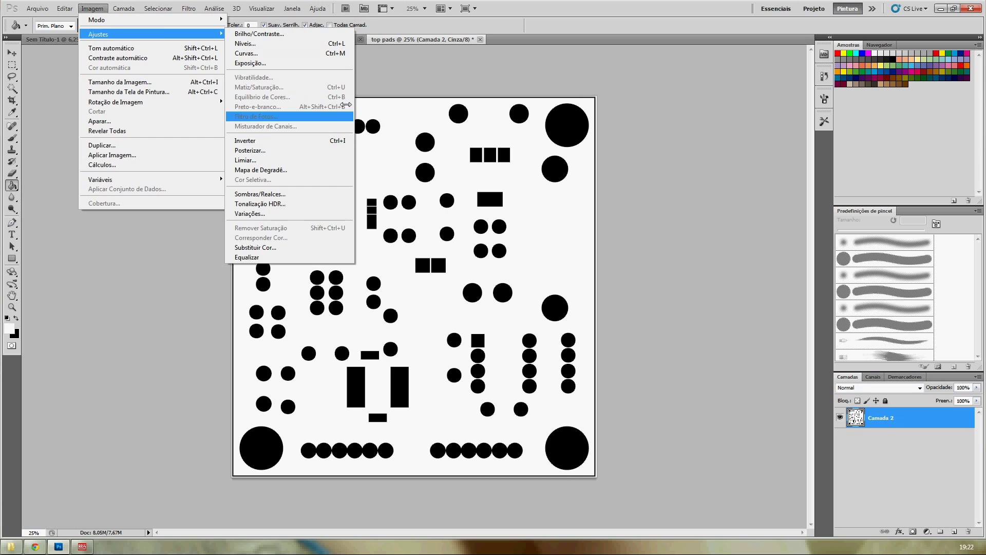
left_click(452, 75)
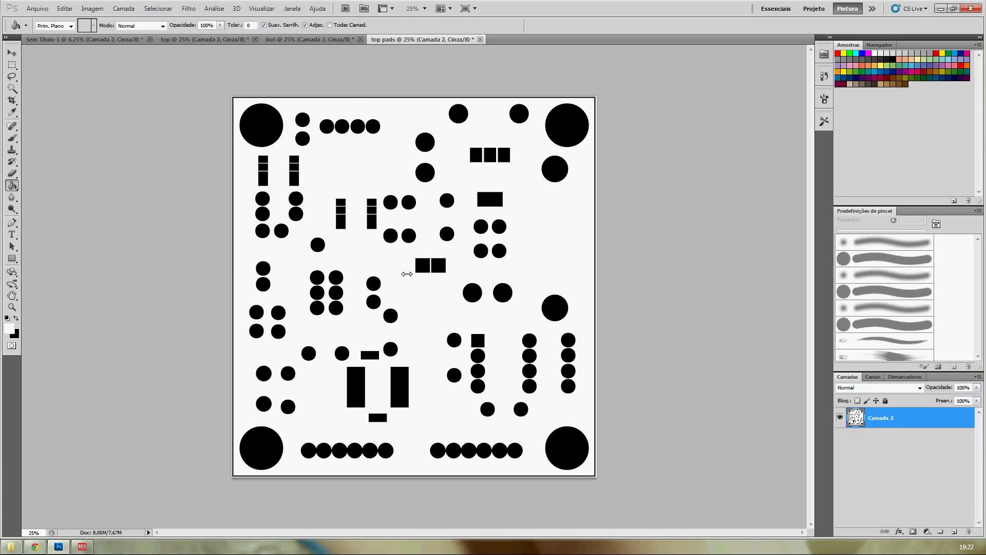
Step: Select the entire top pads artwork and copy it
left_click(158, 8)
left_click(158, 19)
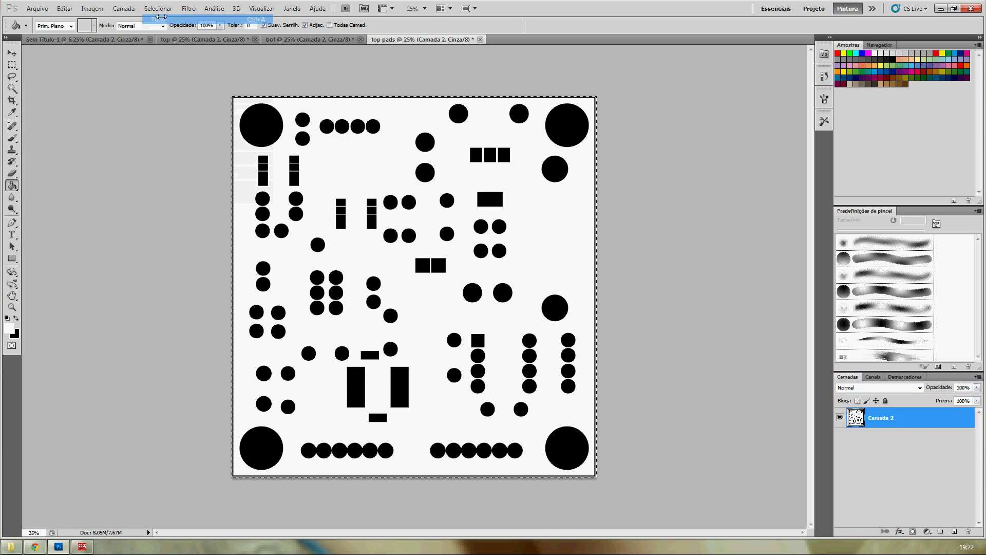
left_click(64, 8)
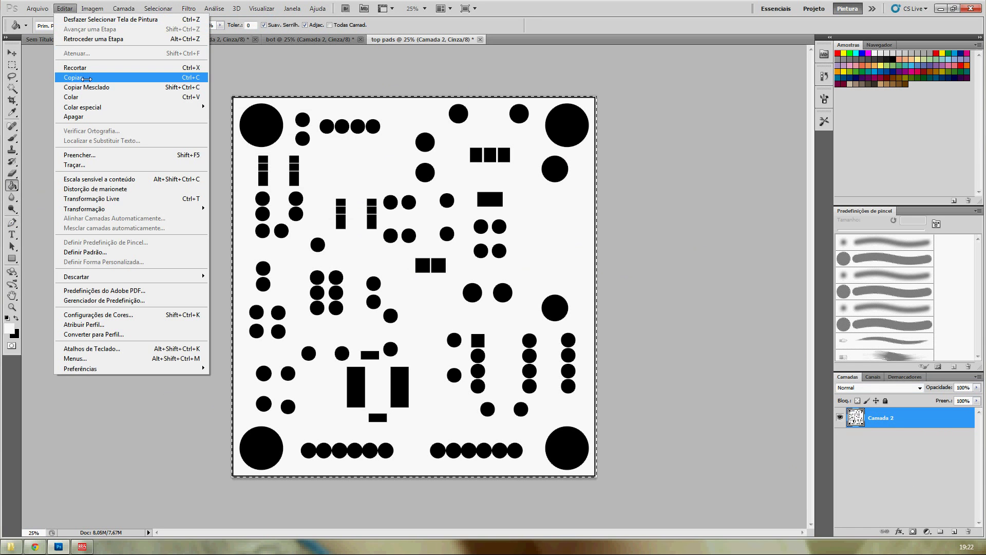
left_click(85, 77)
Step: Paste the top pads artwork into the untitled A4 document and place it beside the top copper artwork, aligned with its upper edge
left_click(61, 39)
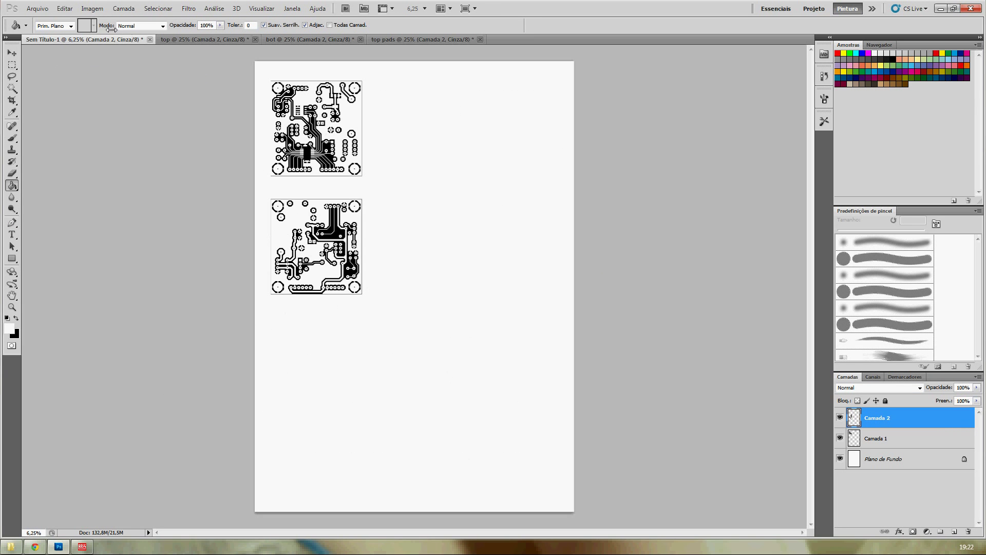
left_click(64, 8)
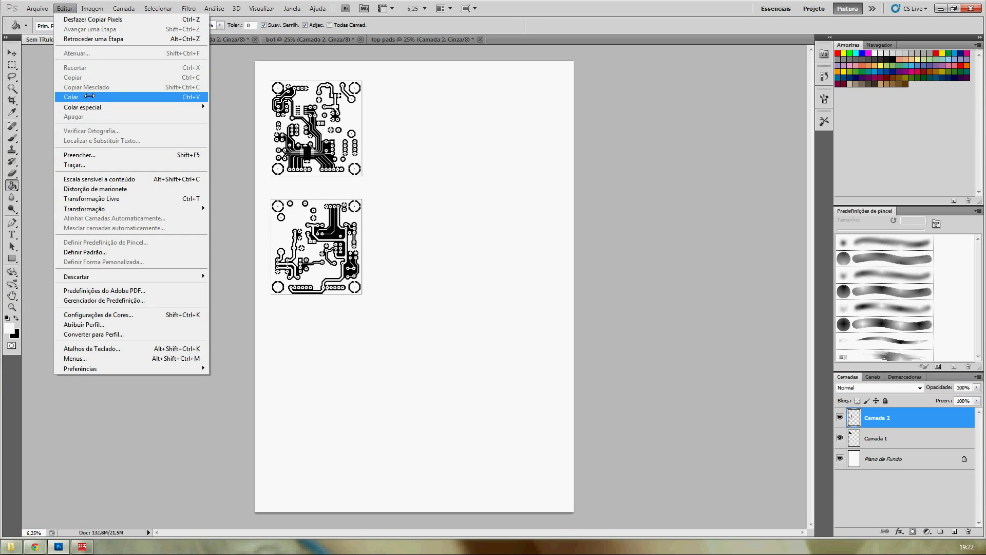
left_click(72, 96)
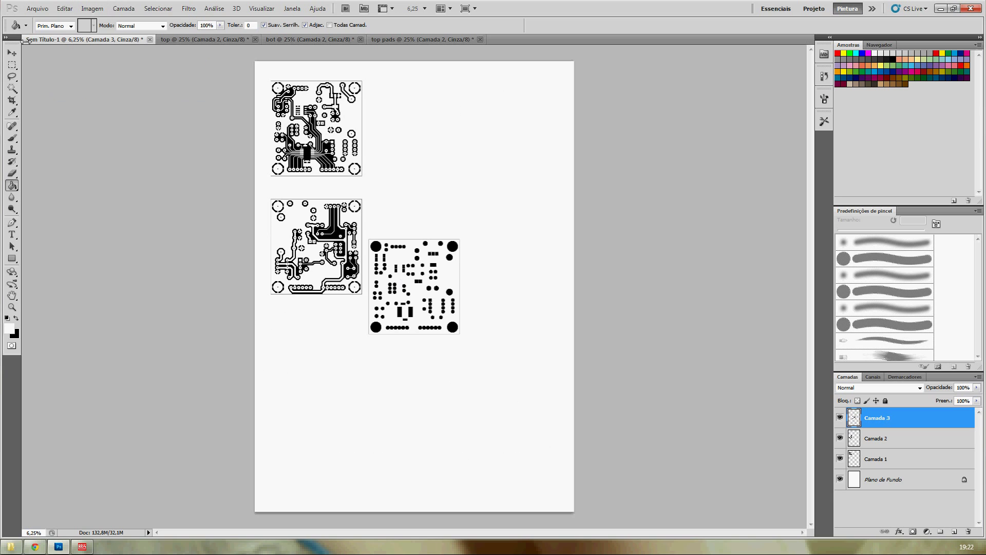
left_click(12, 53)
left_click_drag(424, 272, 431, 119)
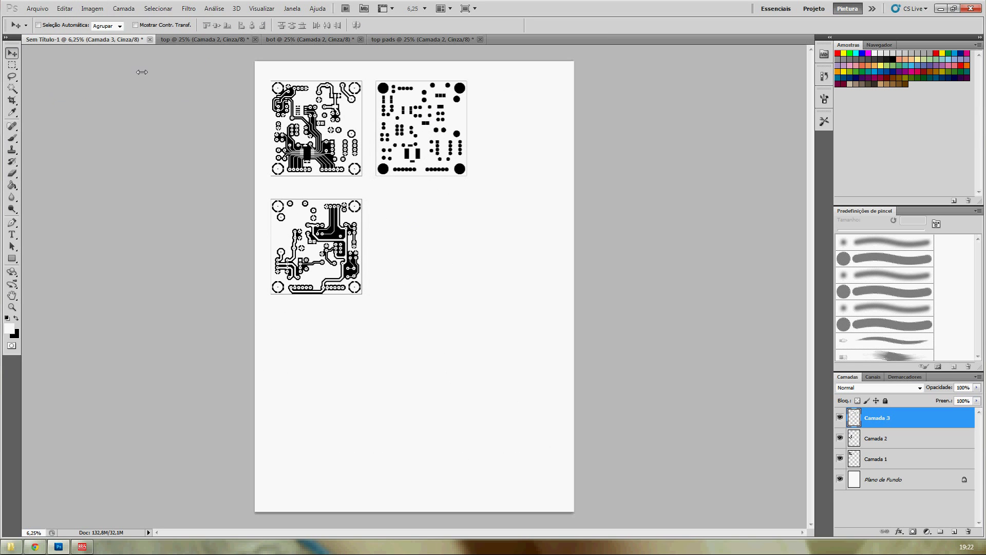
Step: Open silk.pdf from the placa RS485 folder, importing it at 1200 pixels per inch in 8-bit grayscale
left_click(37, 8)
left_click(36, 25)
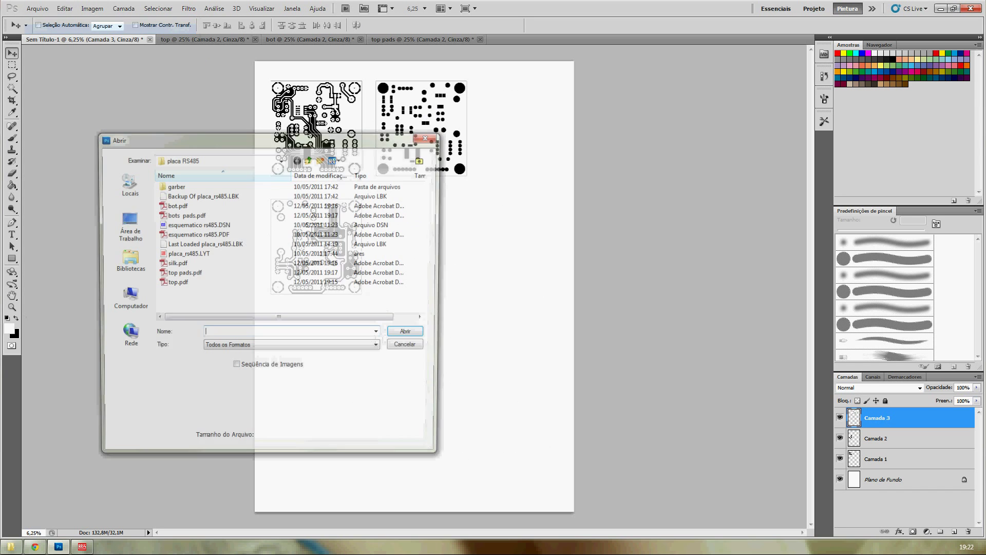
left_click(334, 263)
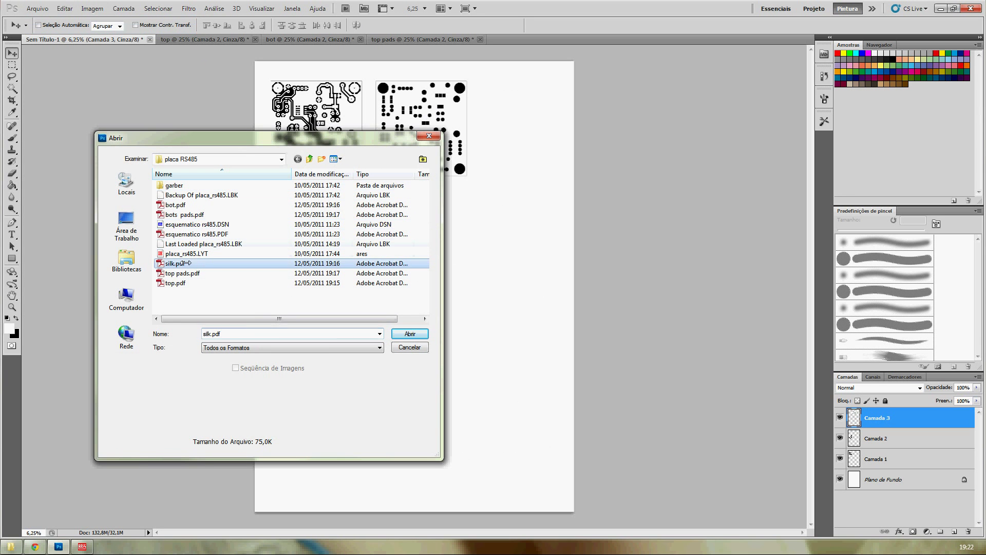
left_click(414, 334)
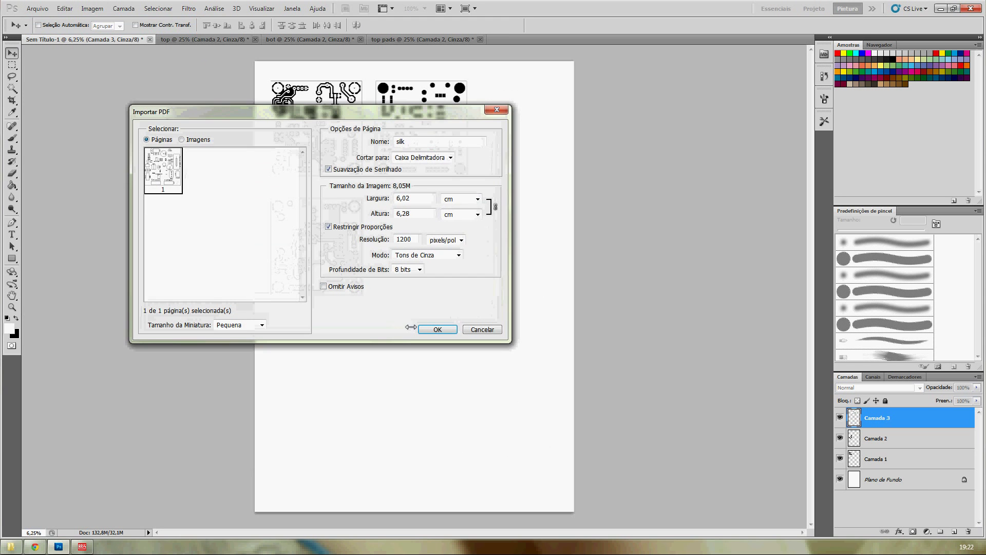
left_click(442, 325)
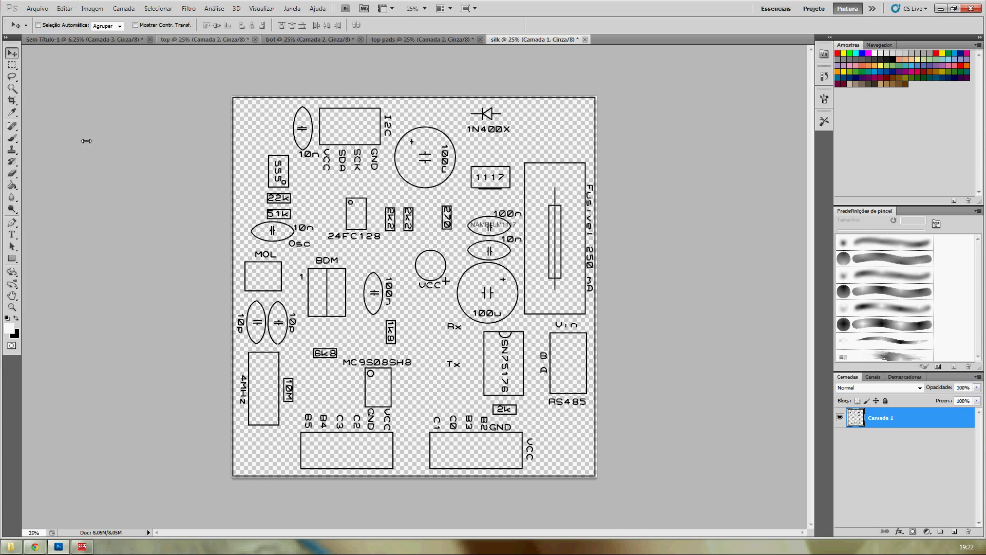
Step: Add a new layer to the silk document and fill it with white
left_click(124, 8)
mouse_move(128, 19)
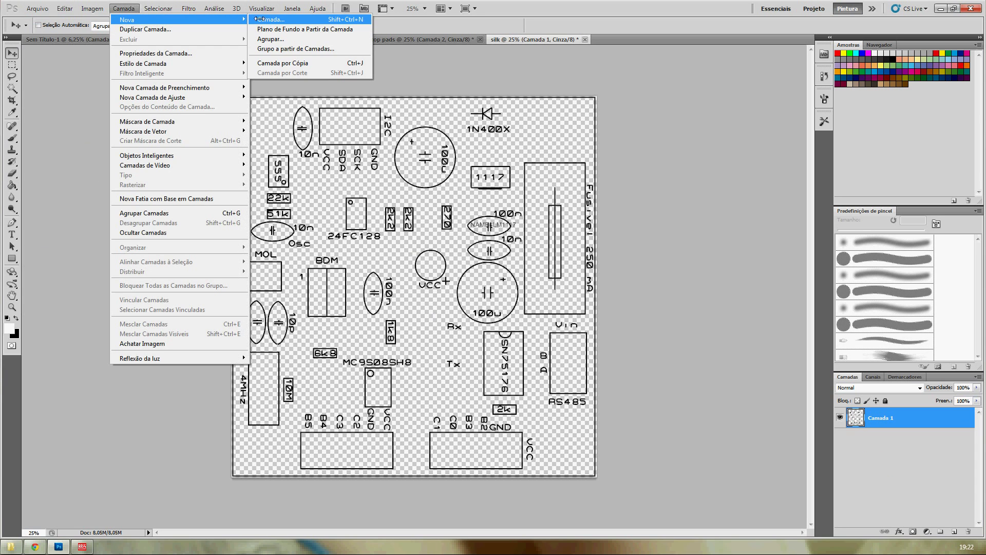
left_click(267, 19)
left_click(633, 182)
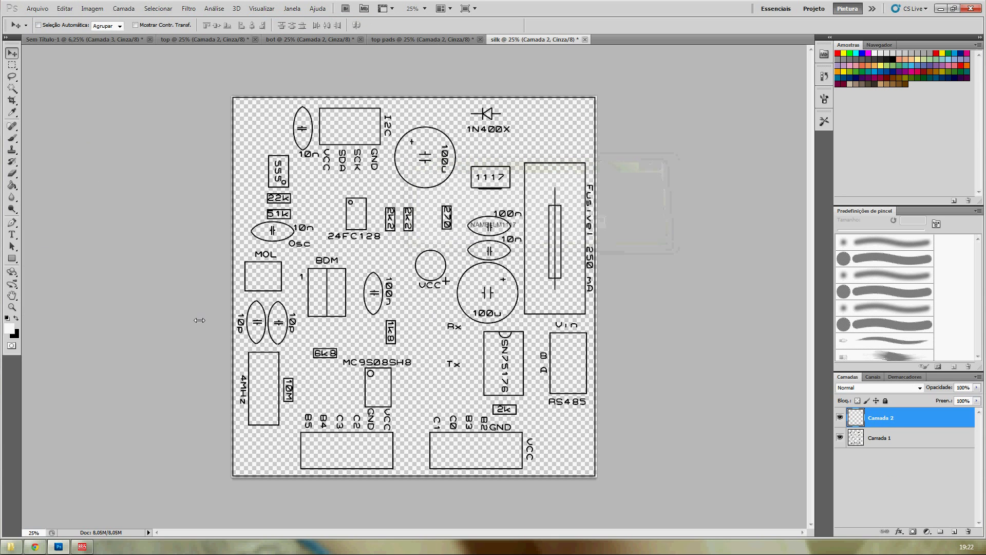
left_click(12, 184)
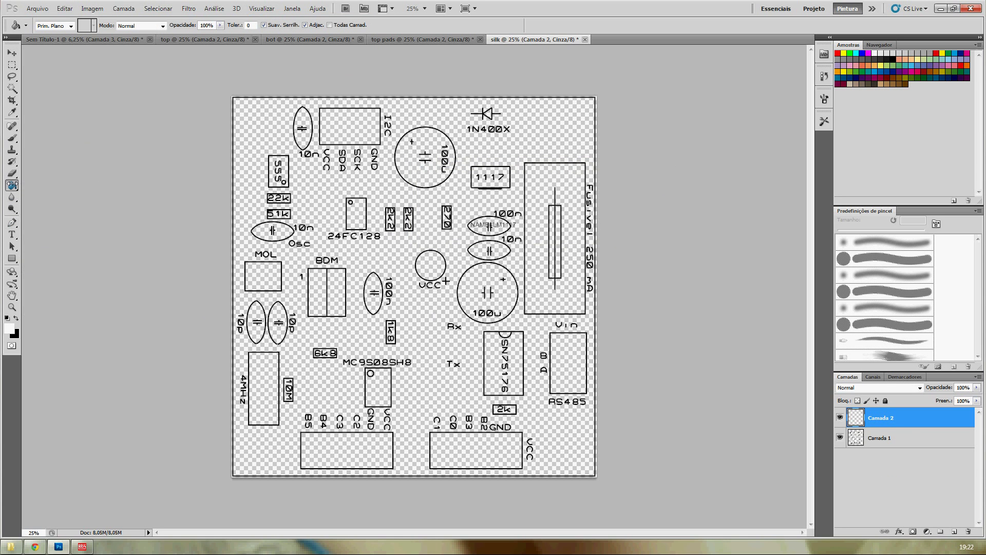
left_click(323, 185)
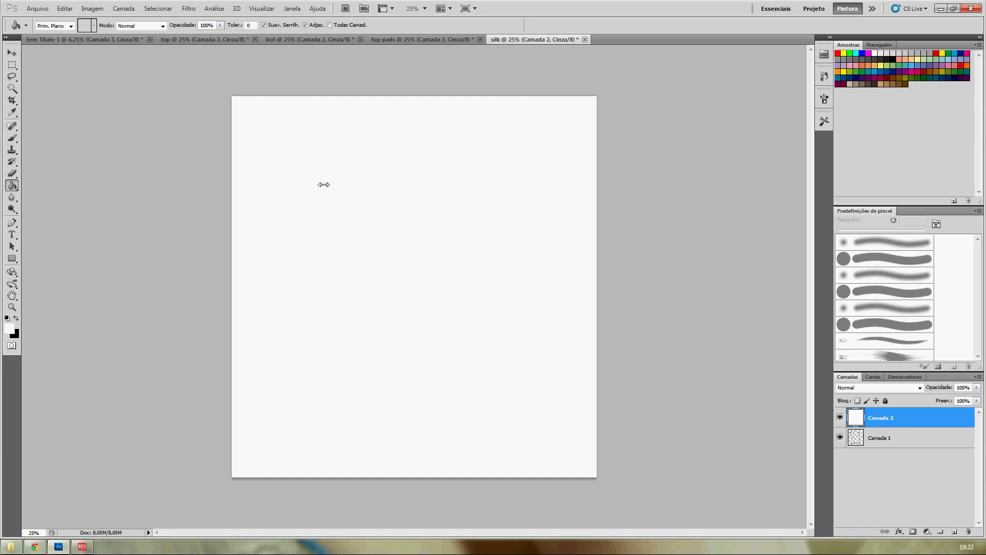
Step: Place the white layer beneath the silkscreen artwork layer and merge the artwork down into it
left_click_drag(883, 417, 881, 446)
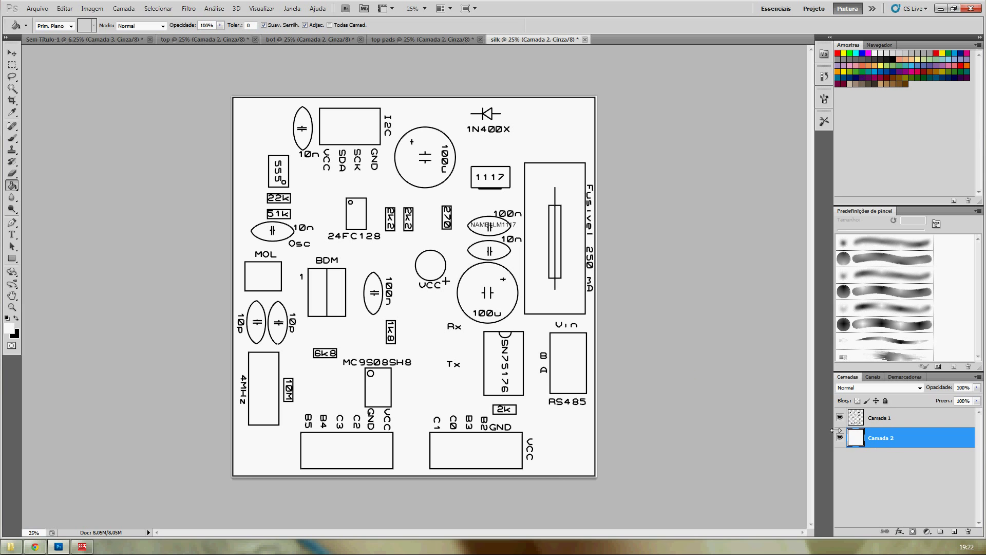
right_click(924, 418)
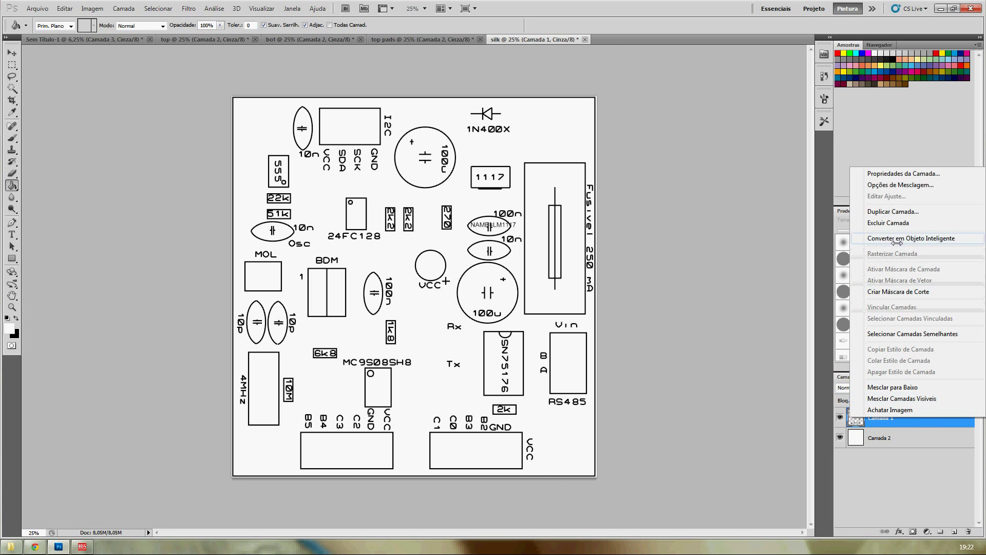
left_click(918, 386)
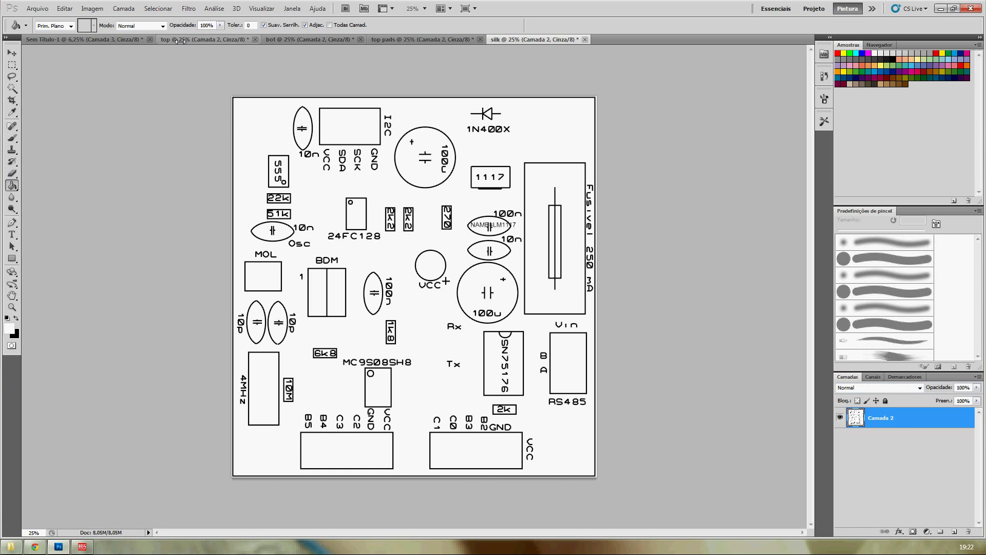
Step: Invert the tones of the merged silkscreen artwork and copy the entire canvas
left_click(92, 9)
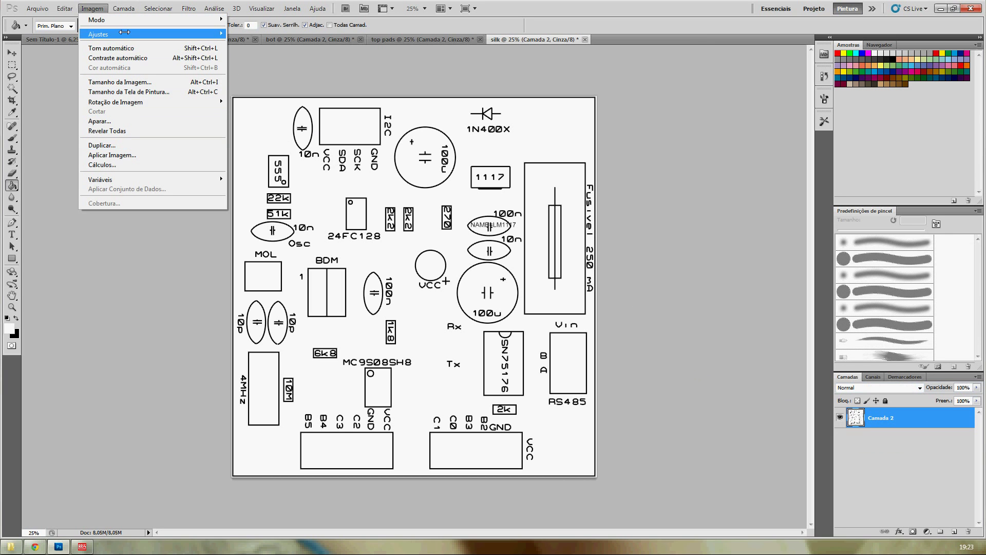
mouse_move(154, 34)
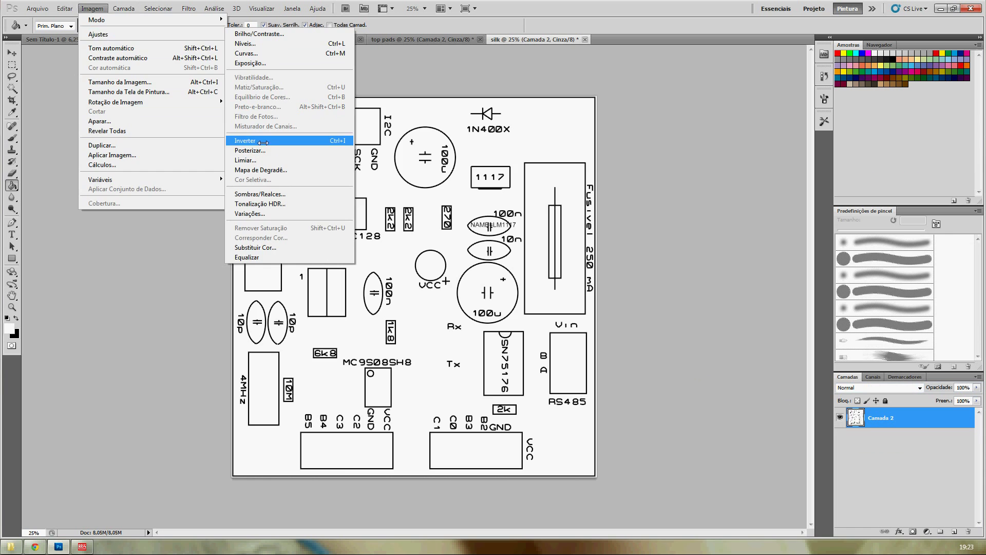
left_click(263, 143)
left_click(158, 9)
left_click(157, 19)
left_click(74, 9)
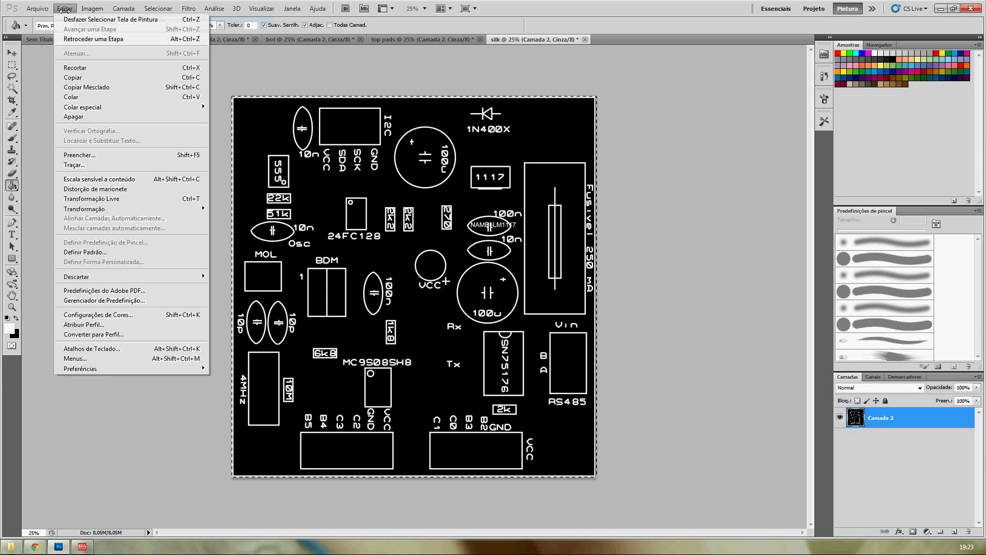
left_click(63, 77)
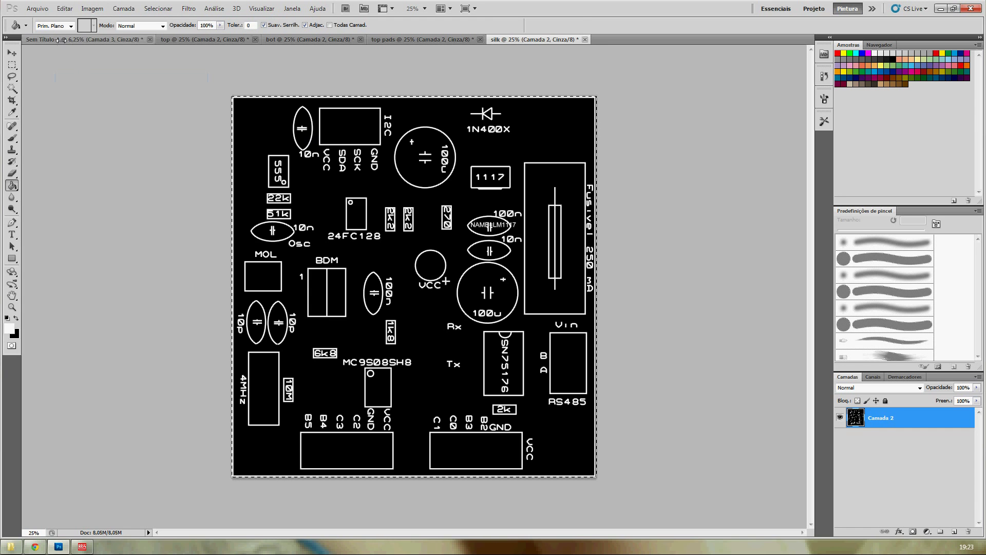
Step: Paste the inverted silkscreen into the untitled A4 document and place it below the top pads artwork, level with the bottom copper artwork
left_click(63, 40)
left_click(65, 9)
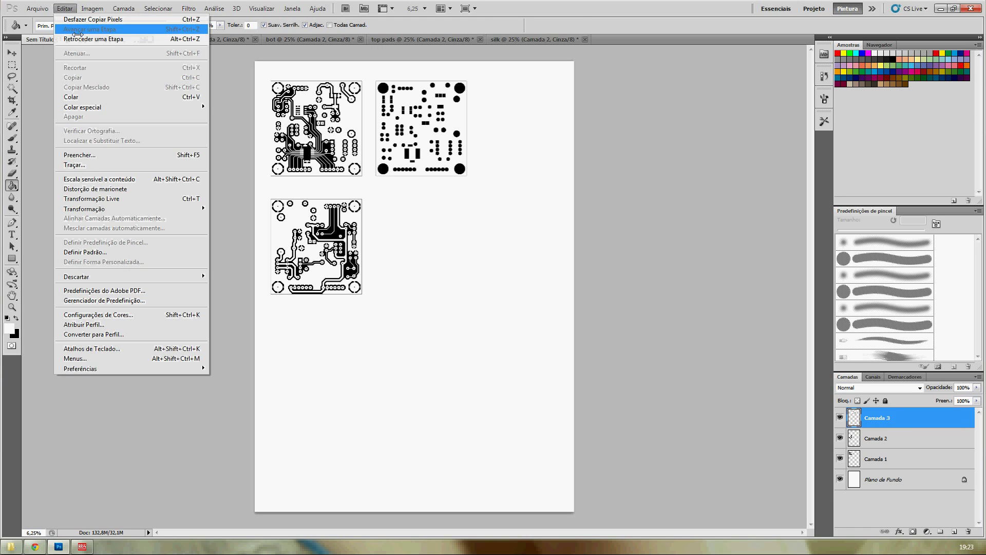
left_click(93, 97)
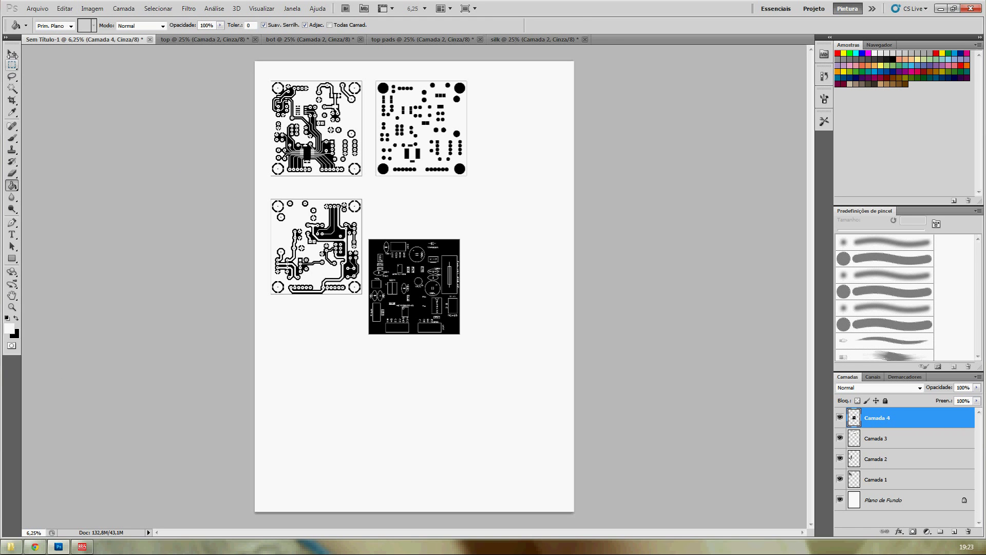
key("v")
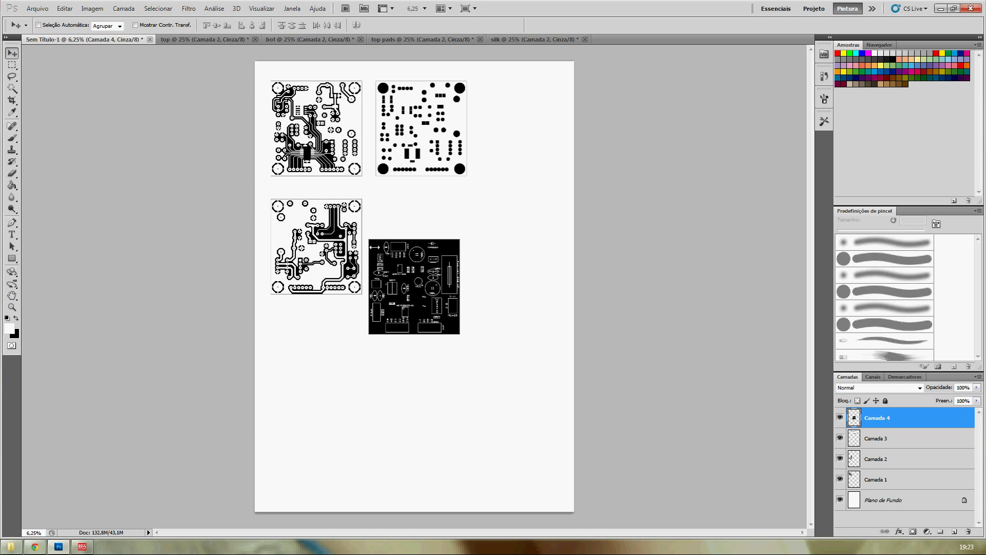
left_click_drag(414, 287, 518, 128)
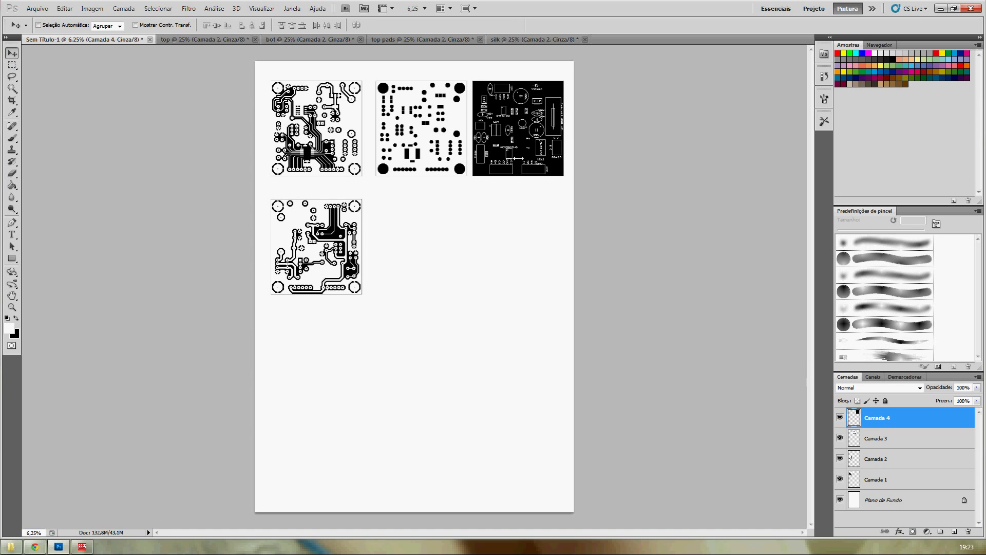
left_click_drag(509, 133, 413, 238)
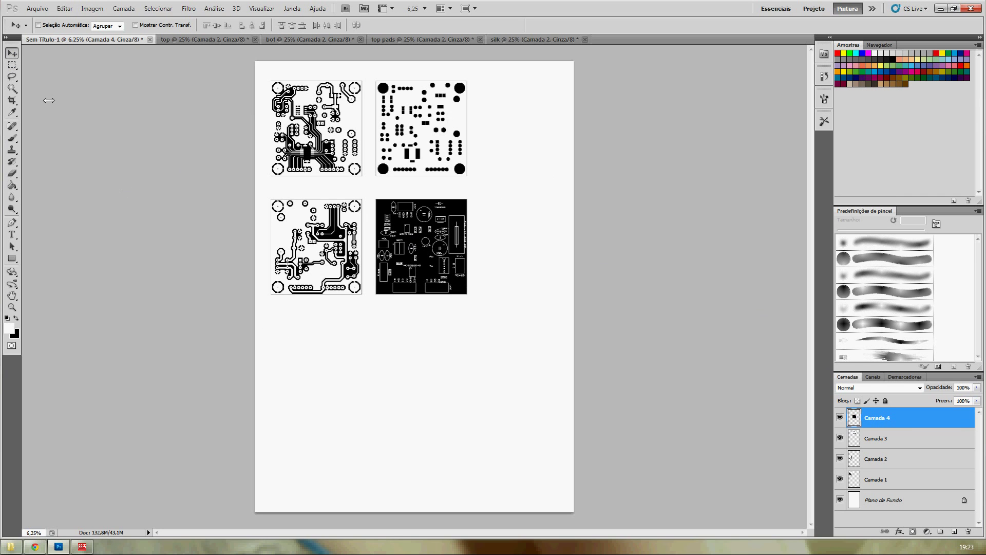
Step: Open the bots pads PDF from the placa RS485 folder, importing it at 1200 pixels per inch in 8-bit grayscale
left_click(37, 8)
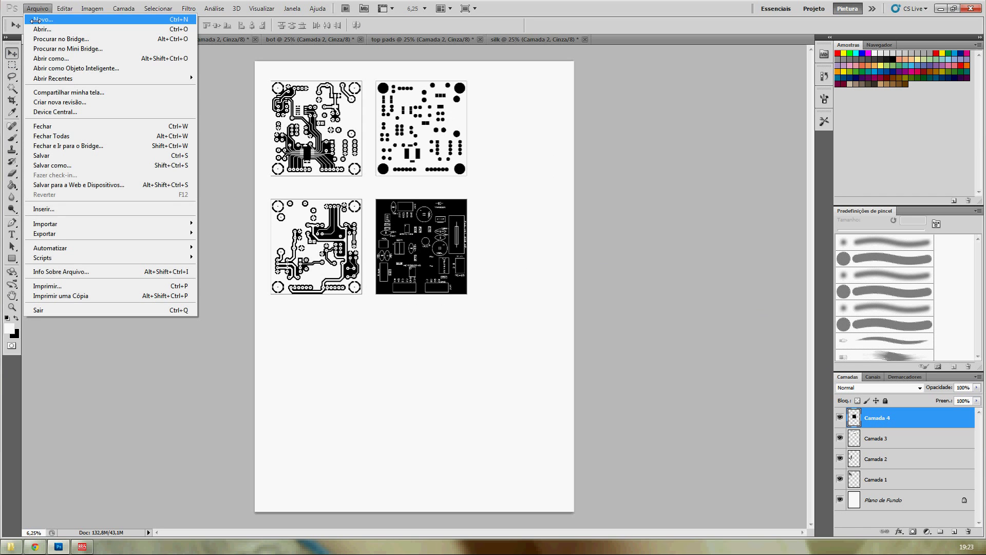
left_click(39, 29)
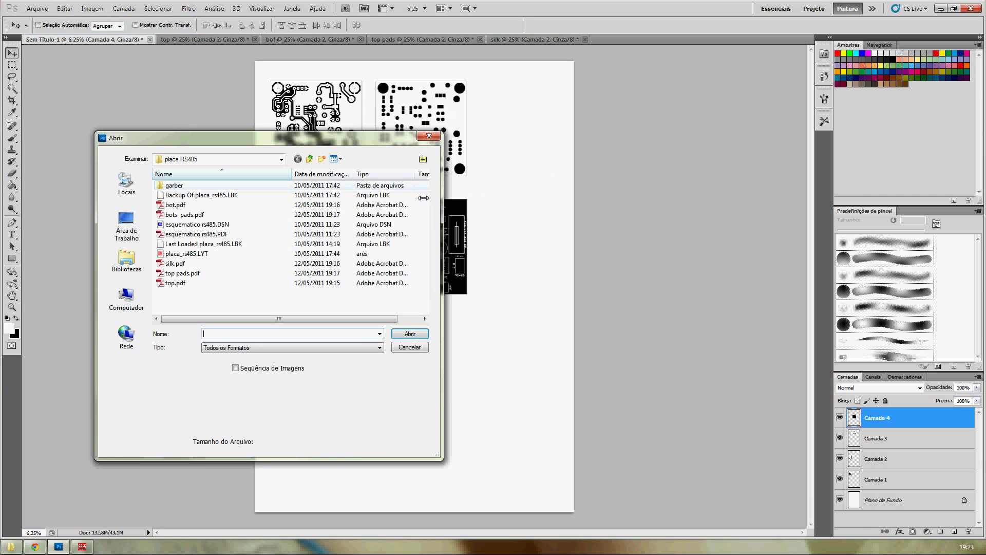
left_click(177, 215)
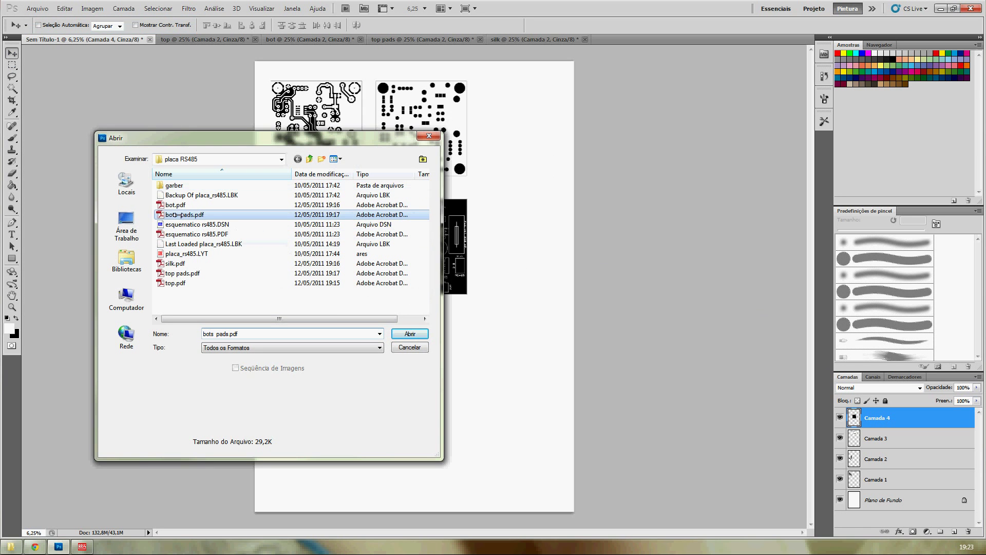
left_click(408, 333)
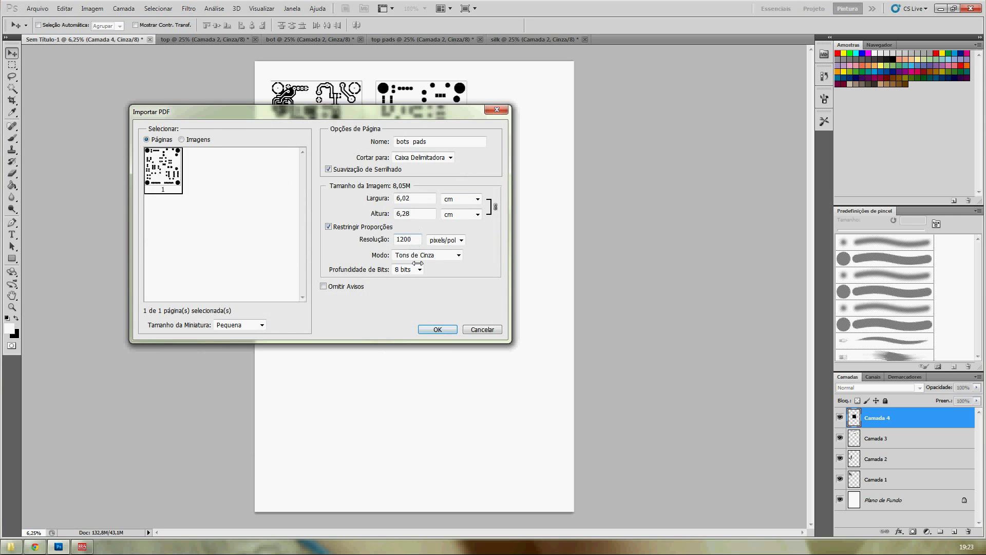
left_click(444, 330)
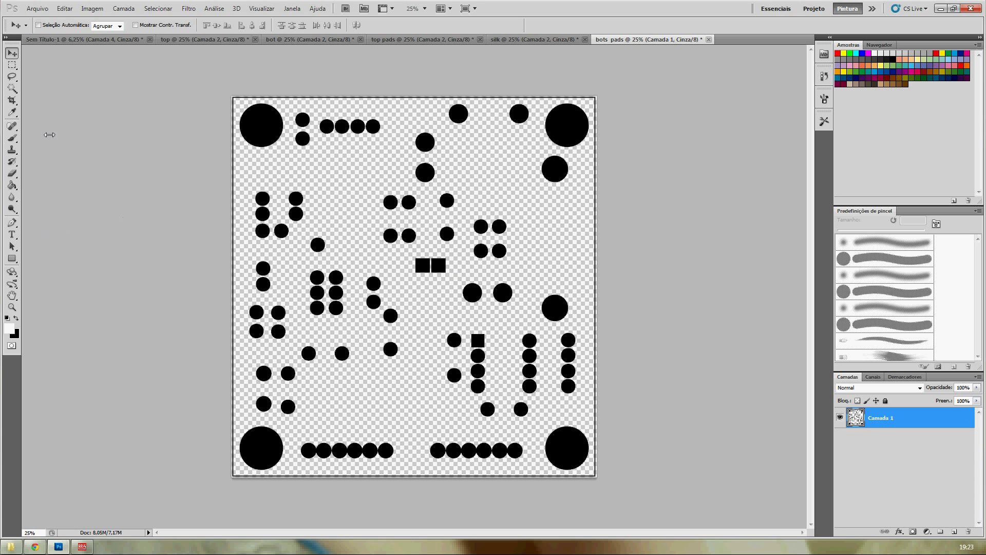
Step: Add a new layer to the bottom pads document, place it beneath the pads layer and fill it with white
left_click(124, 8)
mouse_move(205, 20)
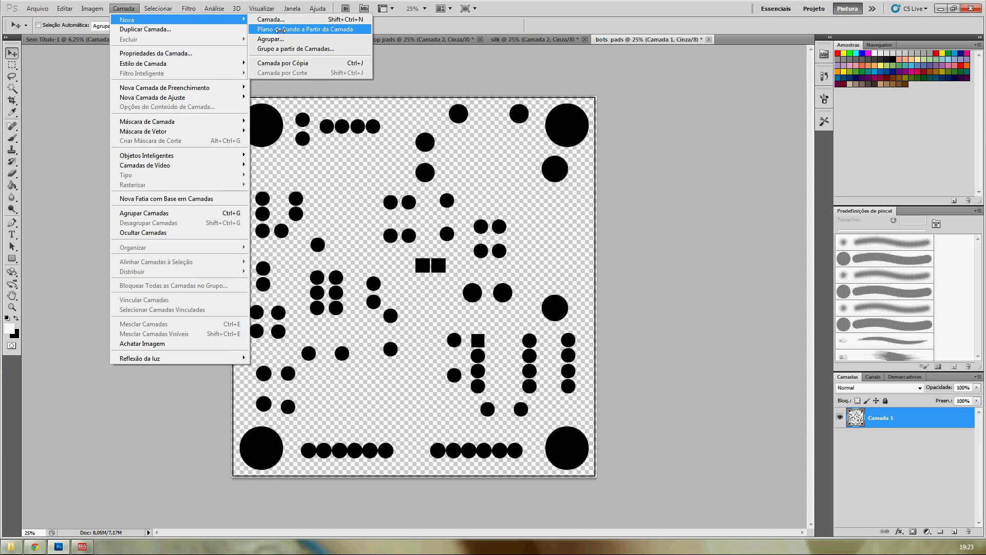
left_click(281, 23)
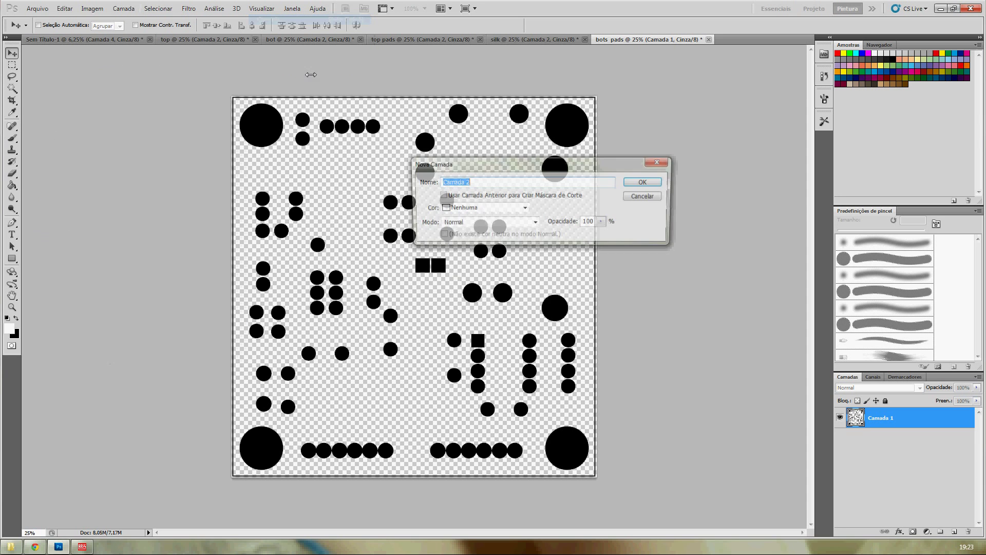
left_click(634, 178)
left_click_drag(940, 413, 939, 445)
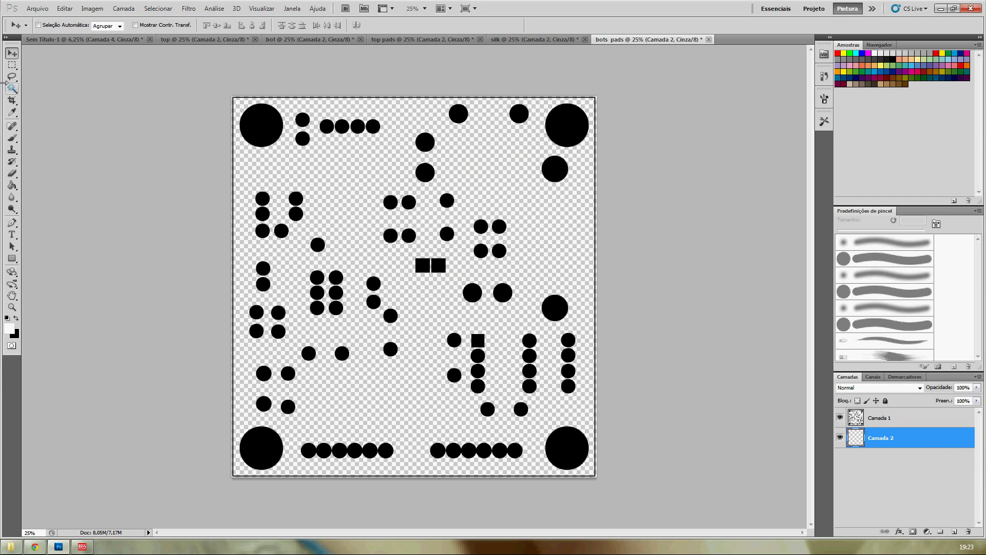
left_click(9, 184)
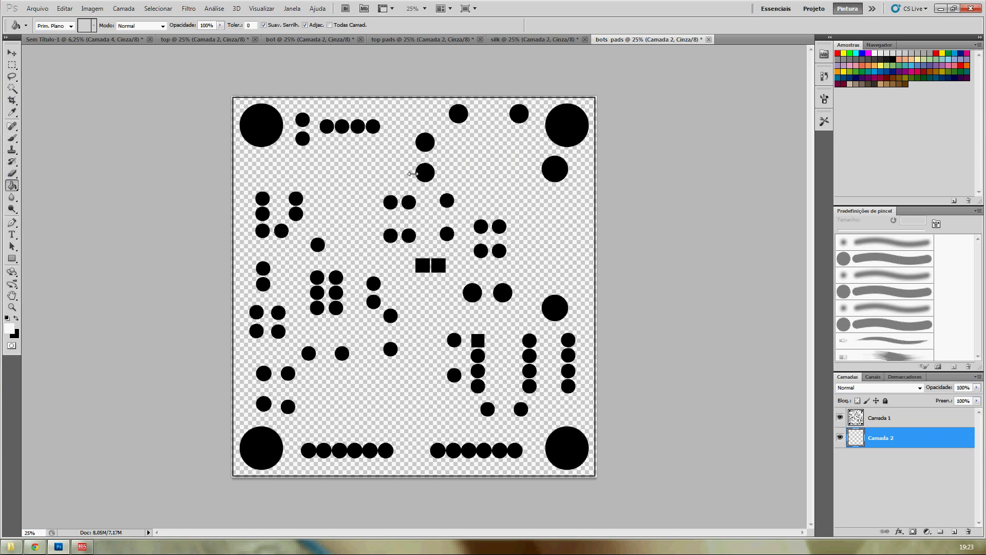
left_click(367, 173)
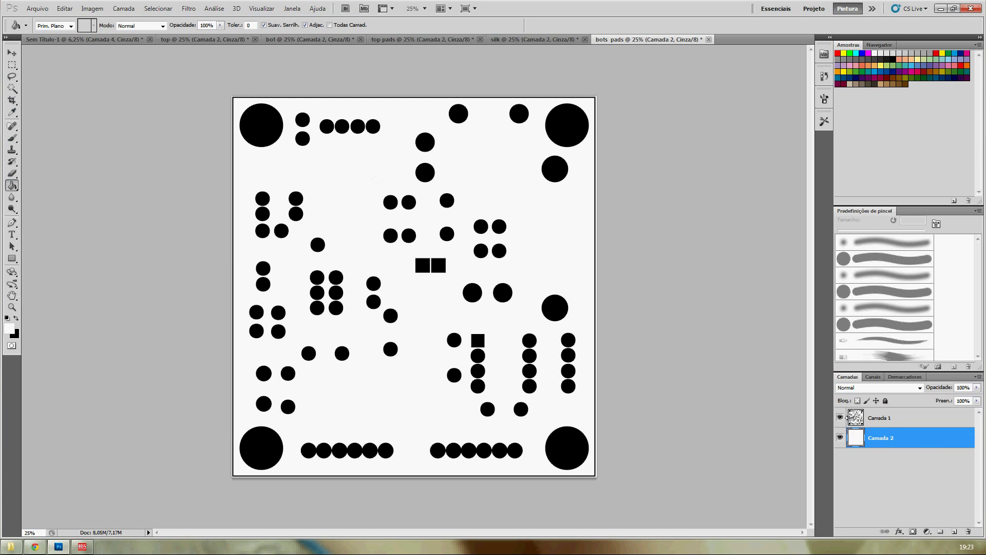
Step: Merge the bottom pads layer down into the white layer
left_click(875, 417)
right_click(876, 417)
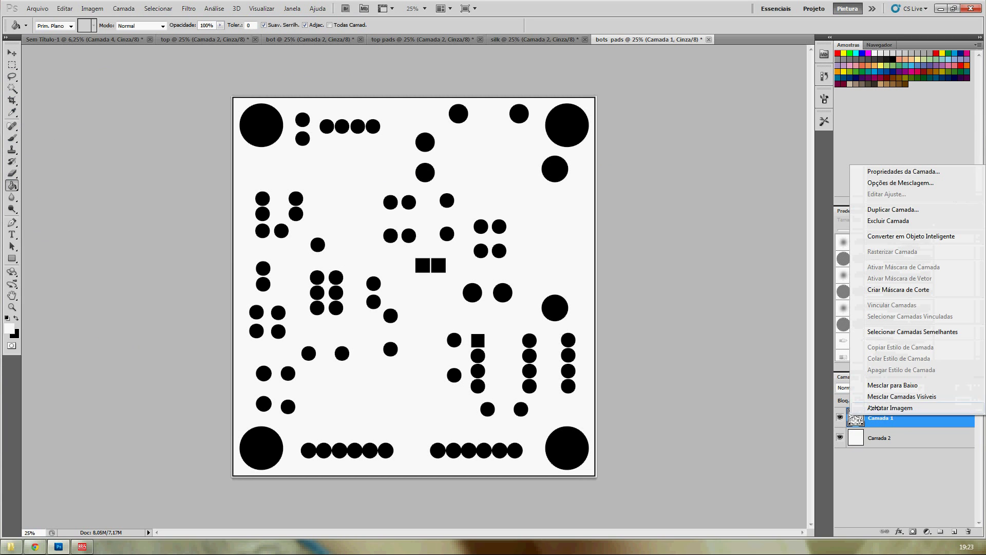
left_click(893, 385)
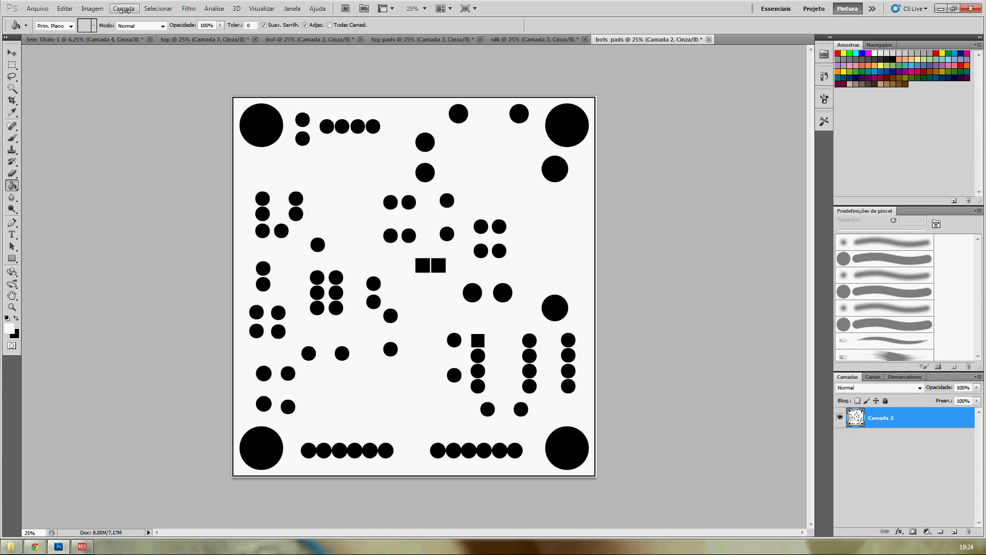
Step: Flip the bottom pads canvas horizontally and copy the entire mirrored artwork
left_click(92, 8)
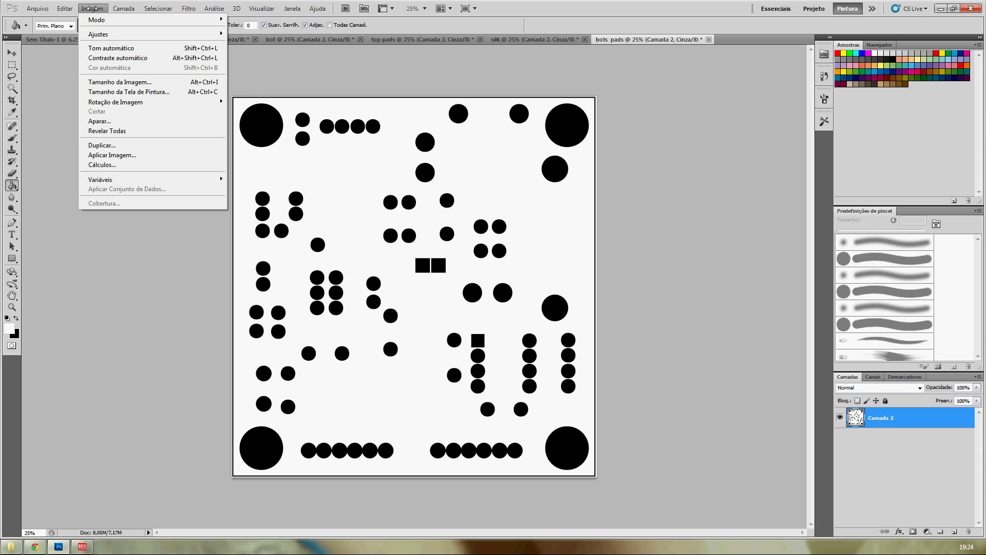
mouse_move(115, 102)
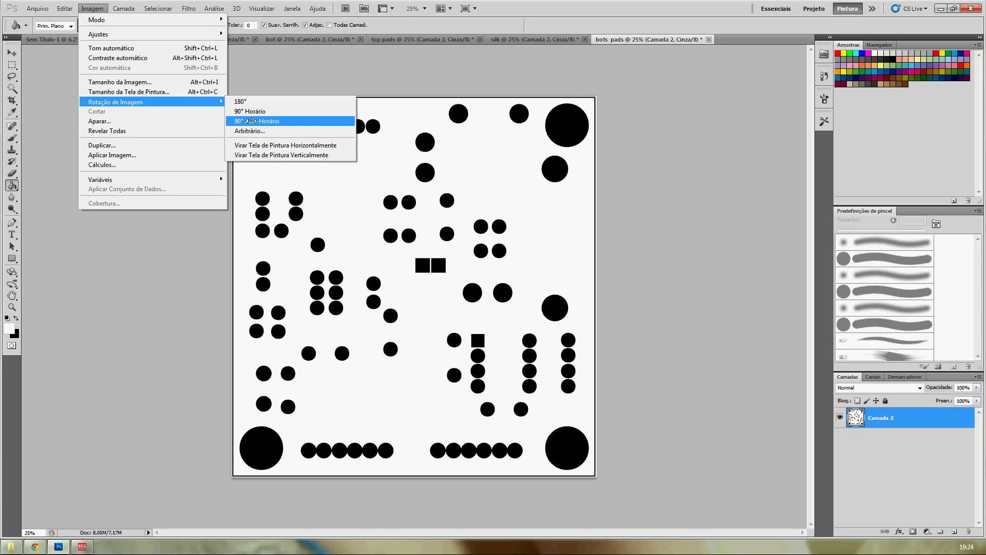
left_click(317, 147)
left_click(65, 8)
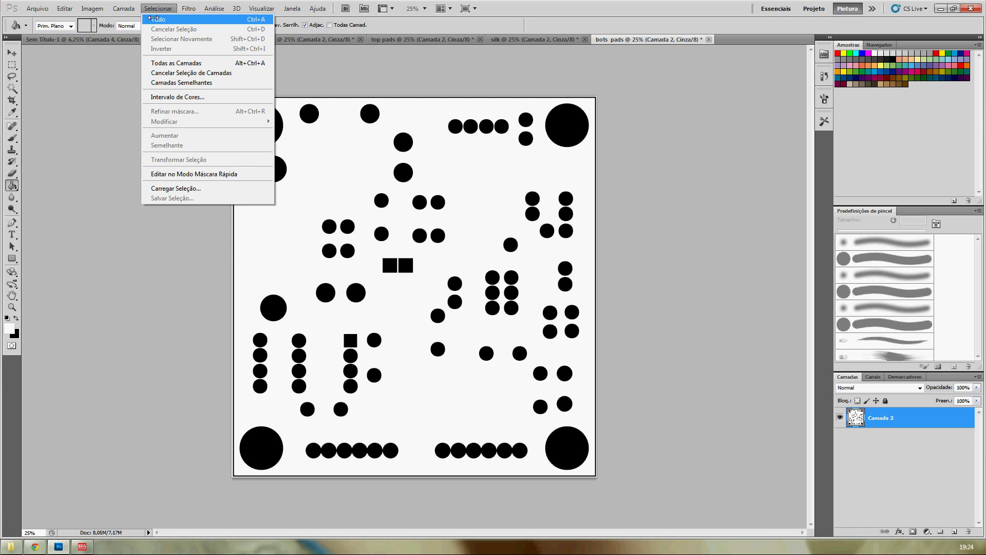
left_click(153, 19)
left_click(65, 8)
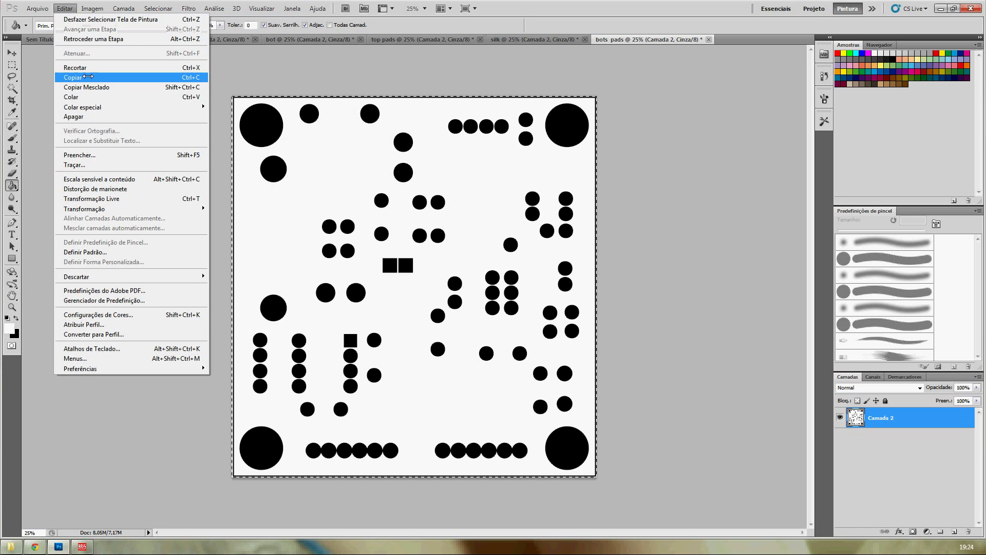
left_click(88, 76)
Step: Paste the mirrored bottom pads into the untitled A4 document and place them directly below the bottom copper artwork, aligned with its side edges
left_click(66, 39)
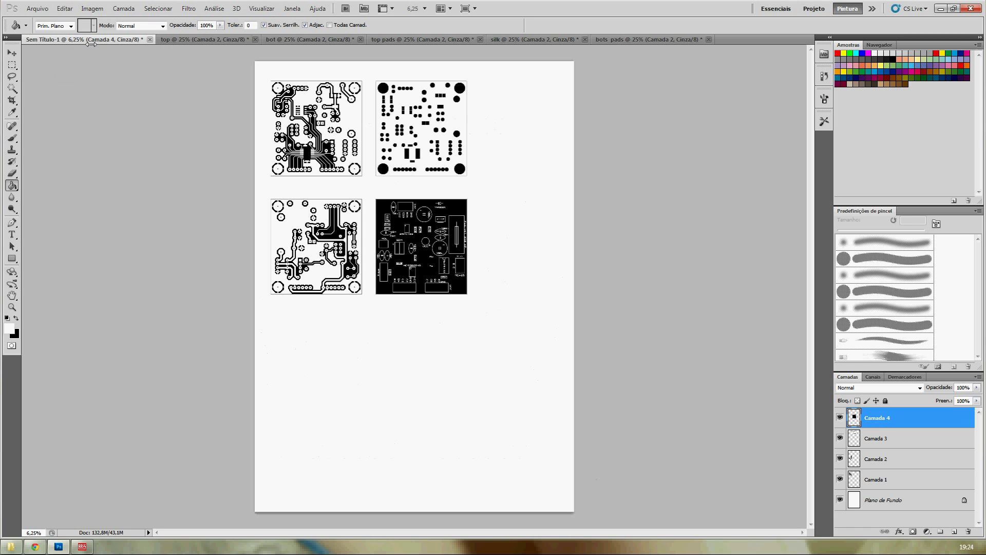
left_click(67, 8)
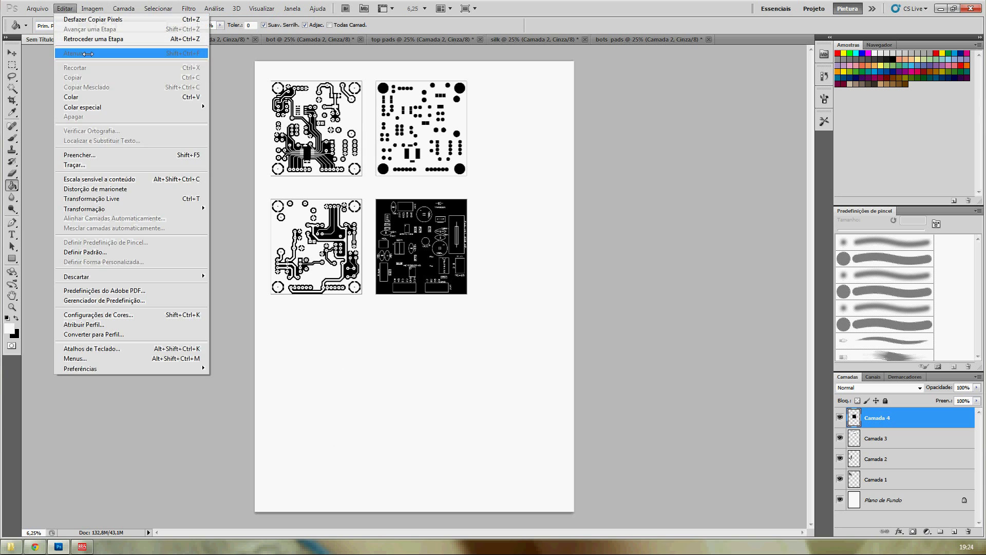
left_click(107, 99)
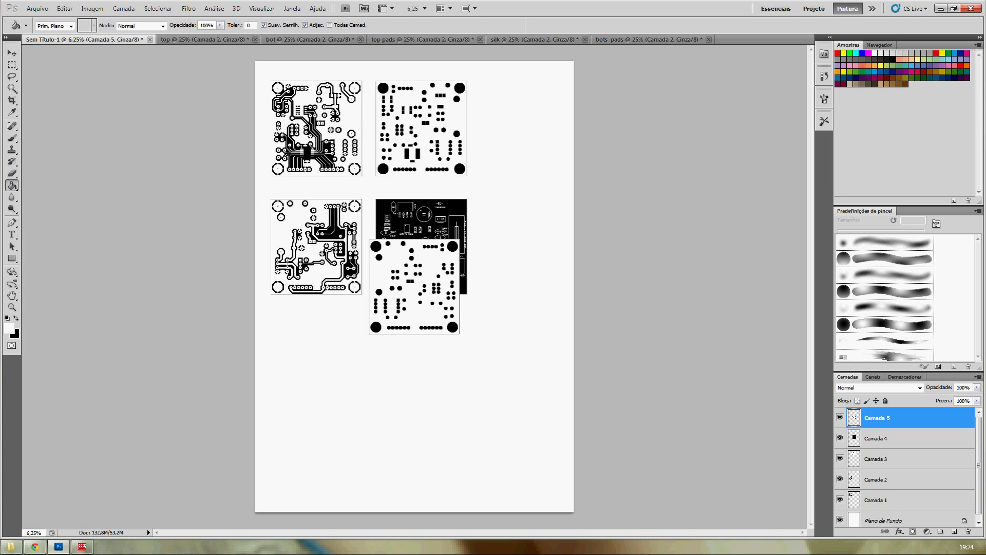
left_click(12, 52)
left_click_drag(413, 295, 318, 361)
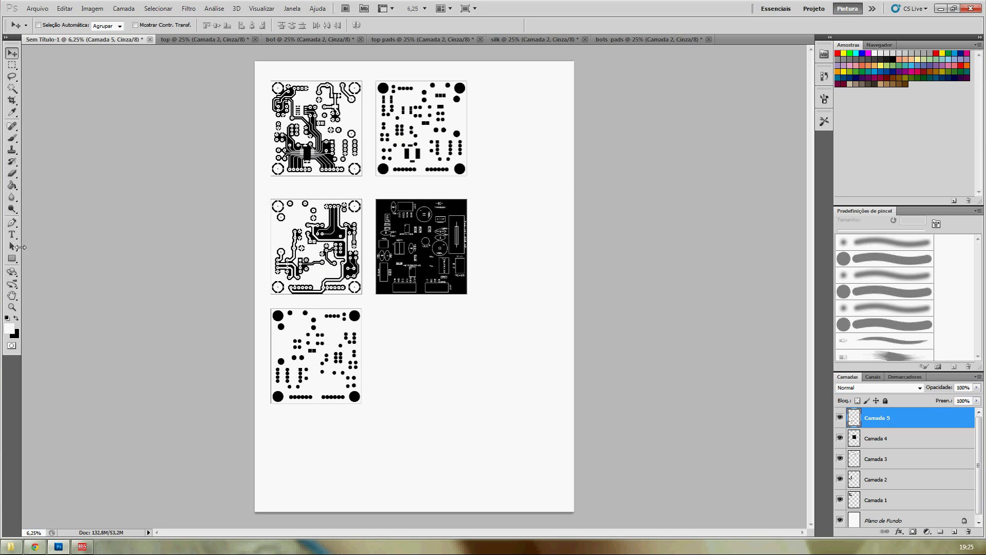
Step: Add the text label TOP in black and center it just below the top copper artwork
left_click(12, 234)
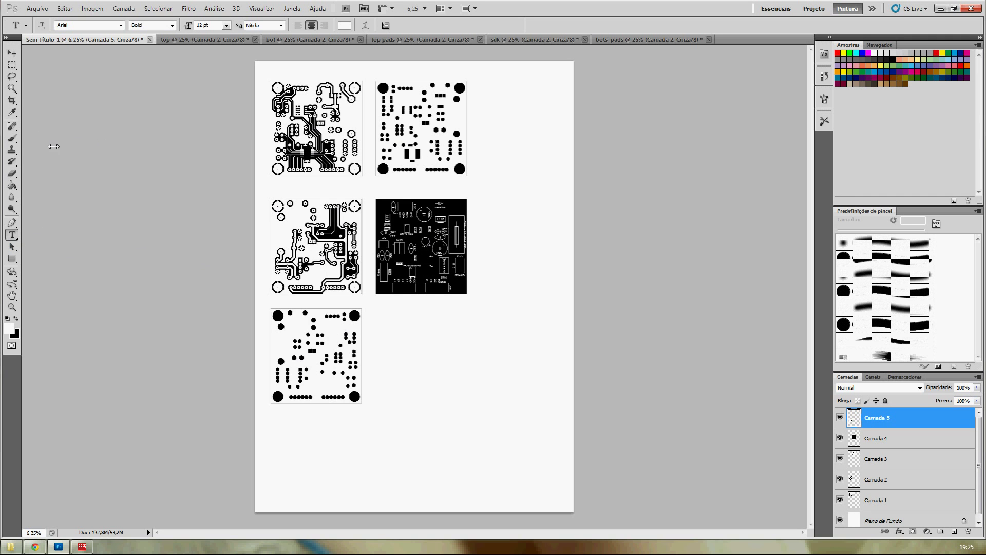
left_click(305, 186)
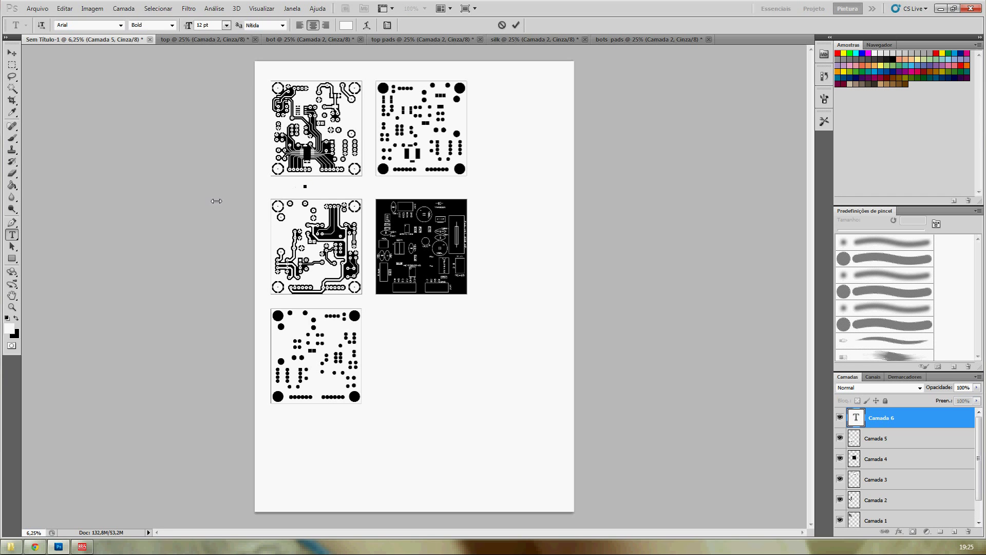
left_click(16, 317)
left_click(307, 185)
type("TOP")
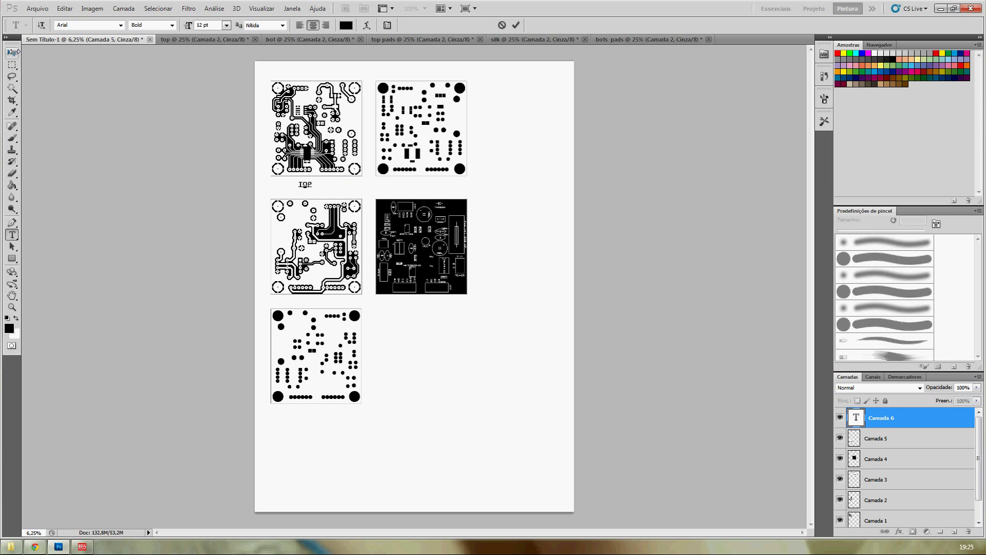
left_click(12, 53)
left_click_drag(307, 184, 317, 183)
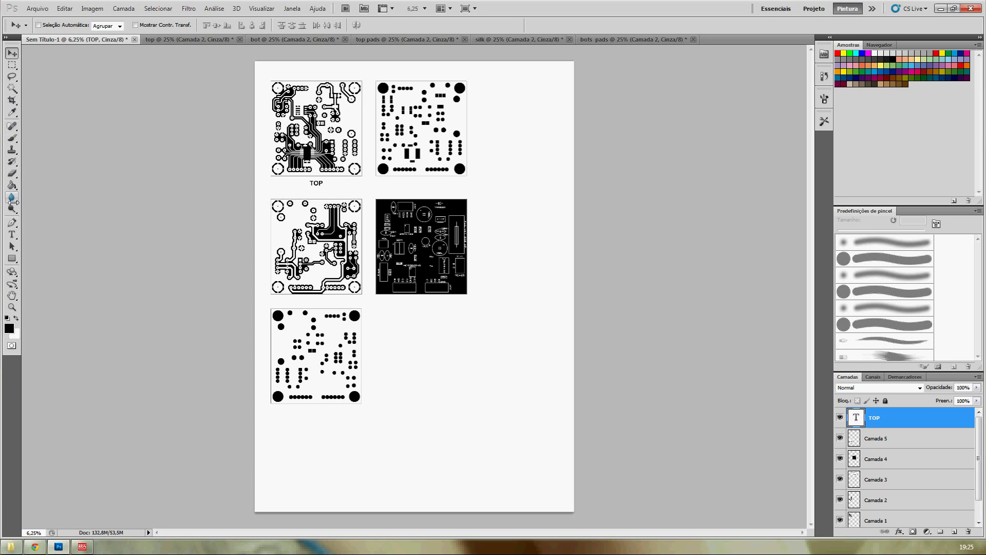
Step: Add the text label TOP in black and center it just below the top pads artwork
left_click(12, 234)
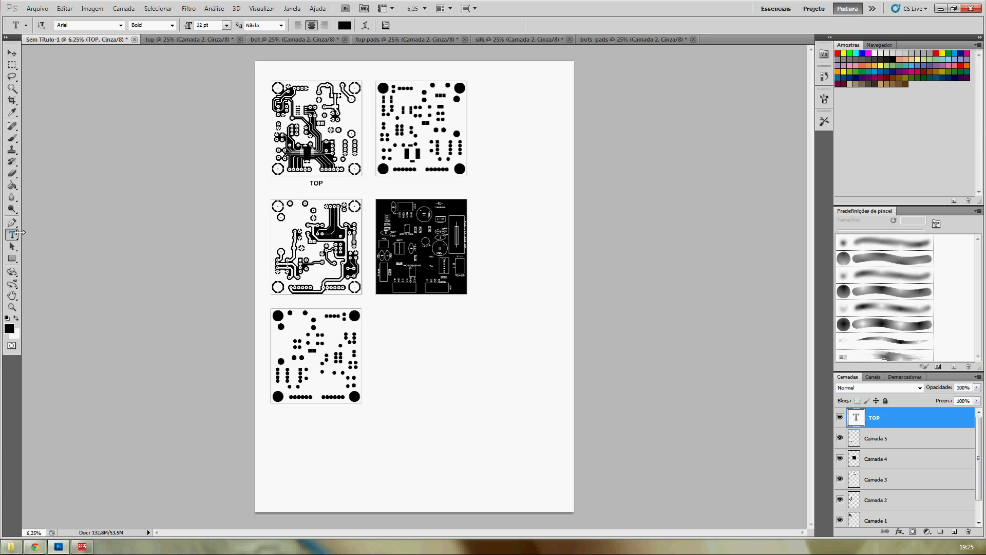
left_click(409, 184)
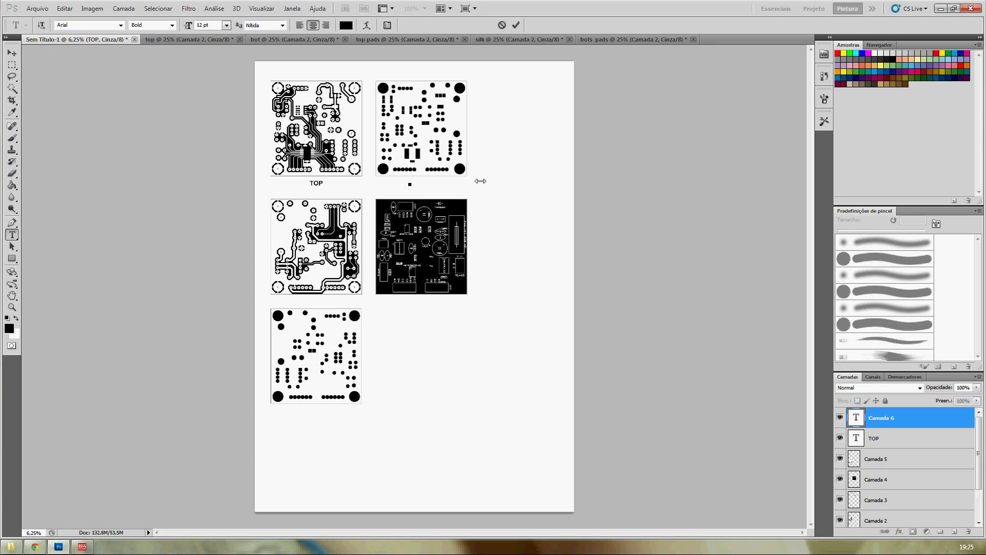
type("TOP")
left_click(13, 55)
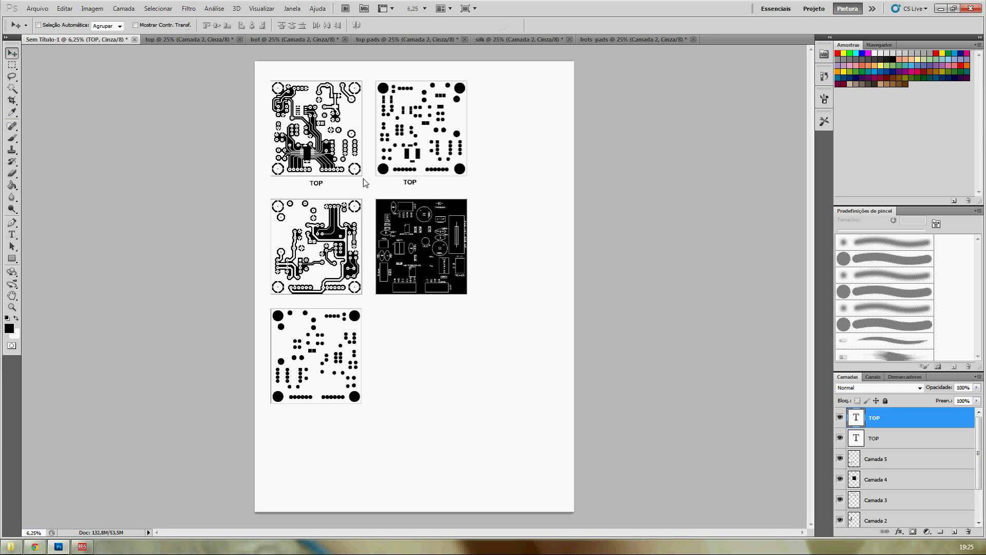
left_click_drag(411, 188, 422, 189)
Step: Add the text label BOT in black between the bottom copper and bottom pads artwork, centered below the copper
left_click(12, 235)
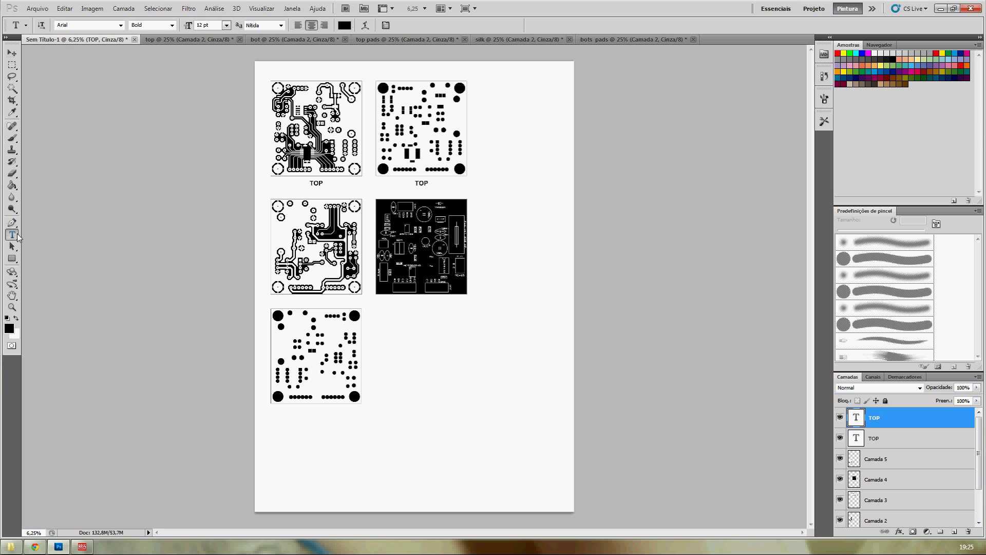
left_click(312, 302)
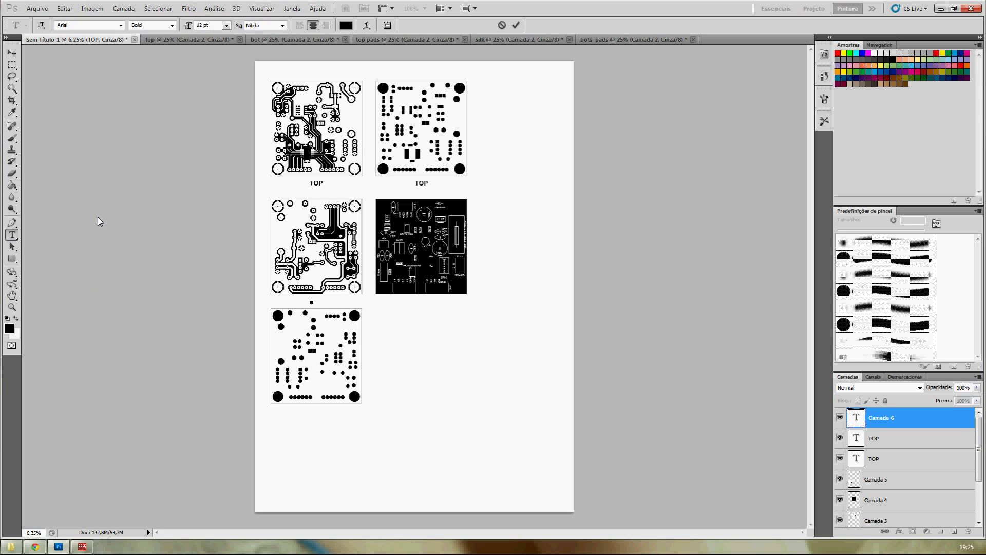
type("BOT")
left_click(12, 52)
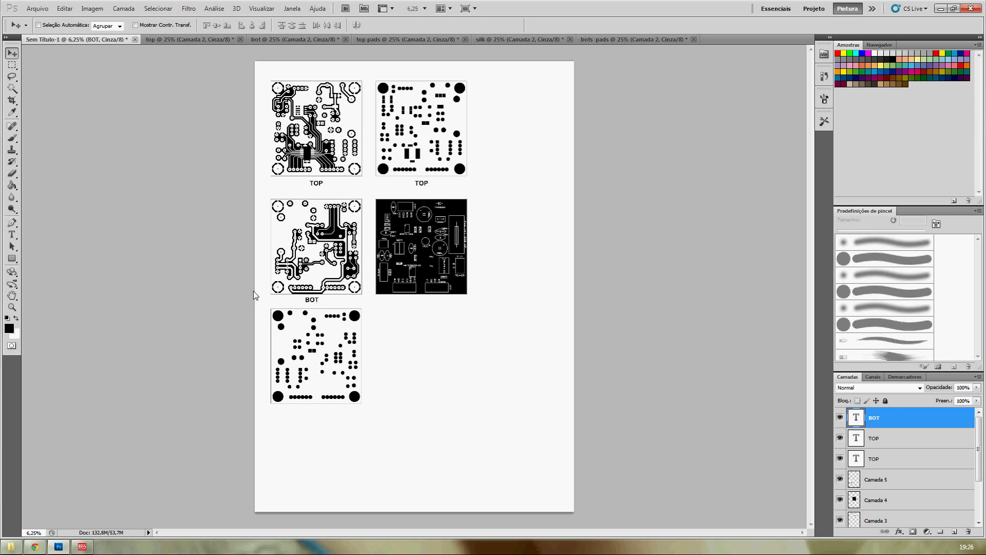
left_click_drag(315, 306, 319, 306)
Step: Add the text label TOP in black and center it just below the bottom pads artwork
left_click(12, 234)
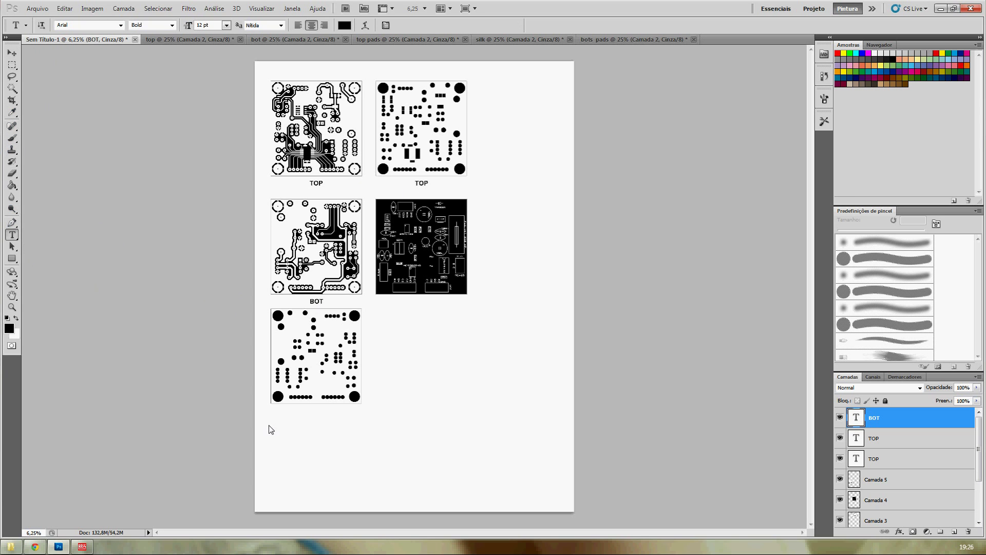
left_click(314, 419)
type("TOP")
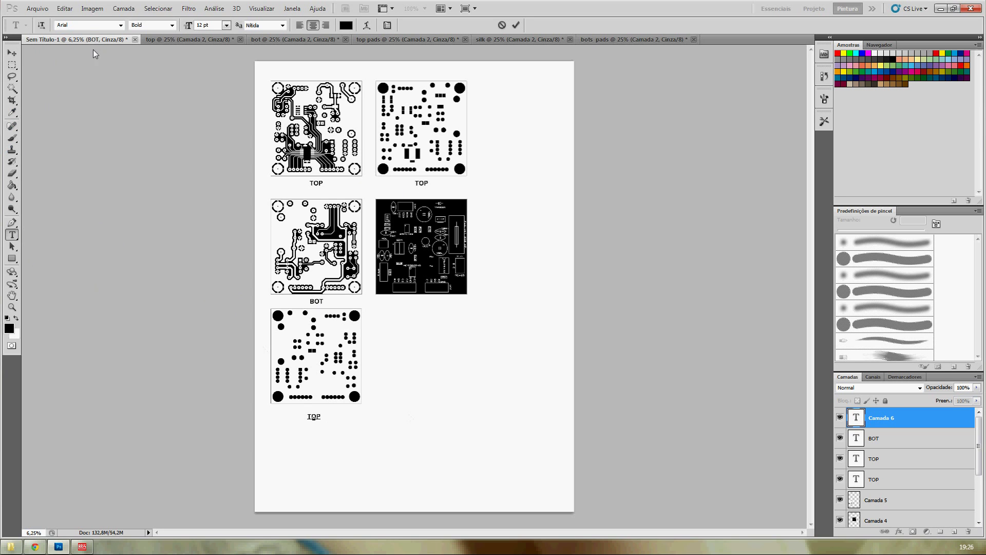
left_click(11, 53)
left_click_drag(314, 419, 314, 414)
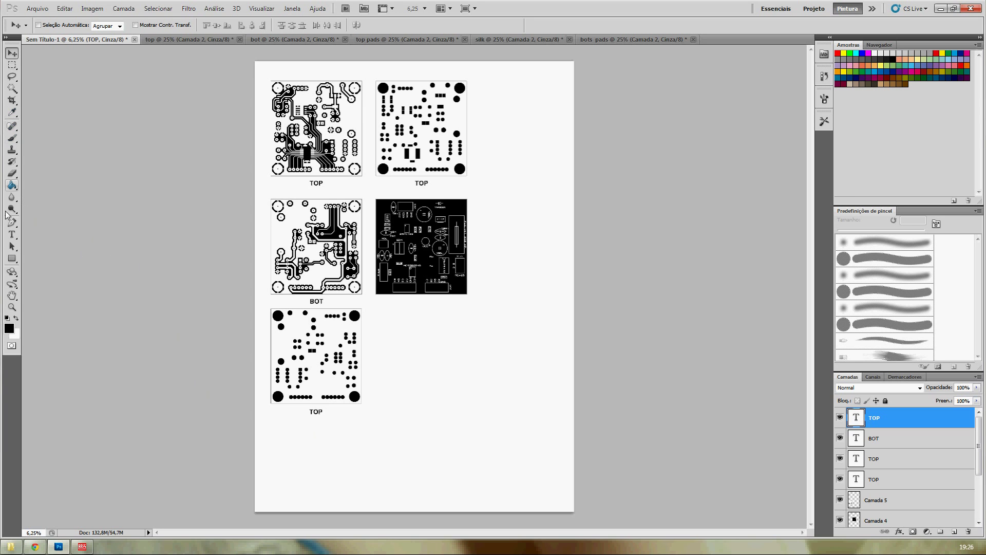
left_click(13, 236)
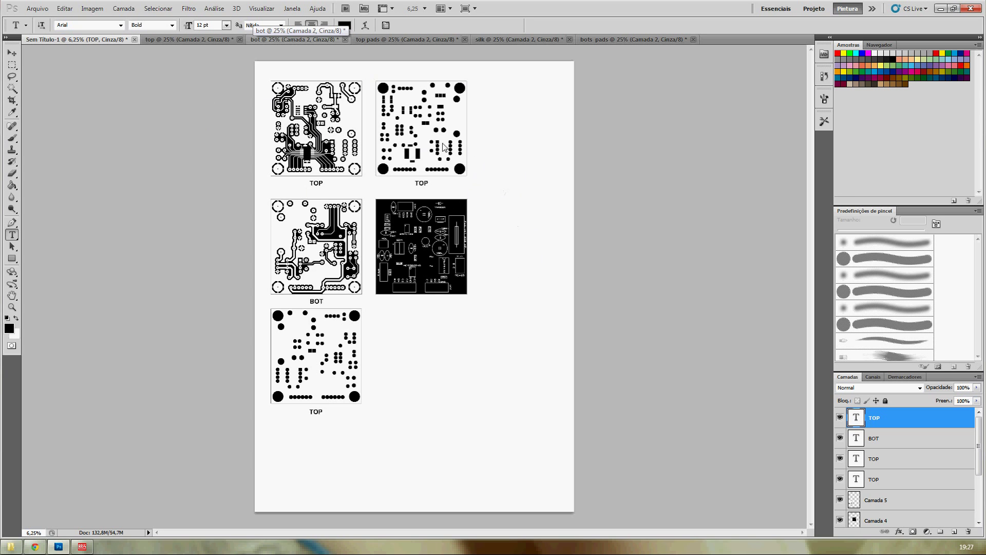
Step: Save the labelled A4 sheet as a Photoshop PDF named RS485.pdf in the placa RS485 folder
left_click(38, 8)
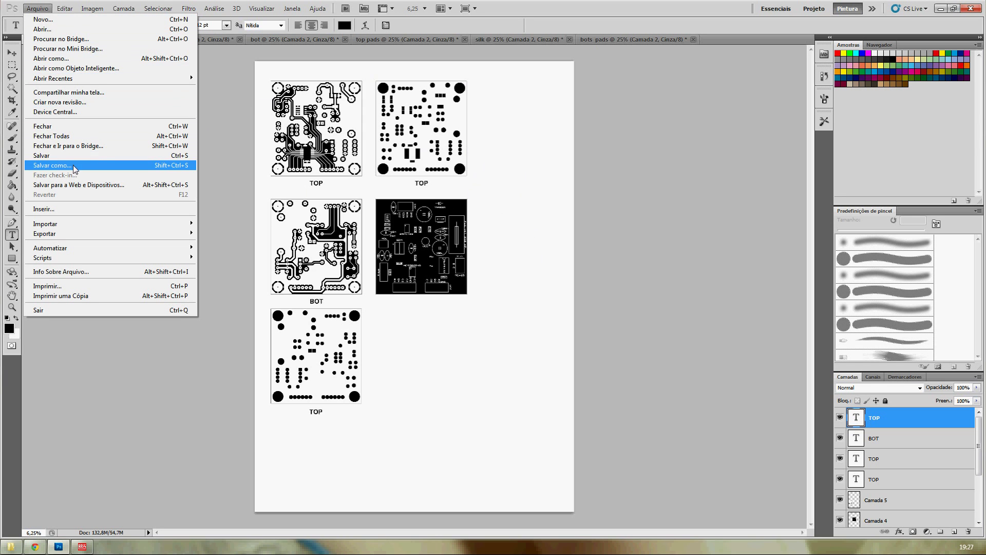
left_click(52, 165)
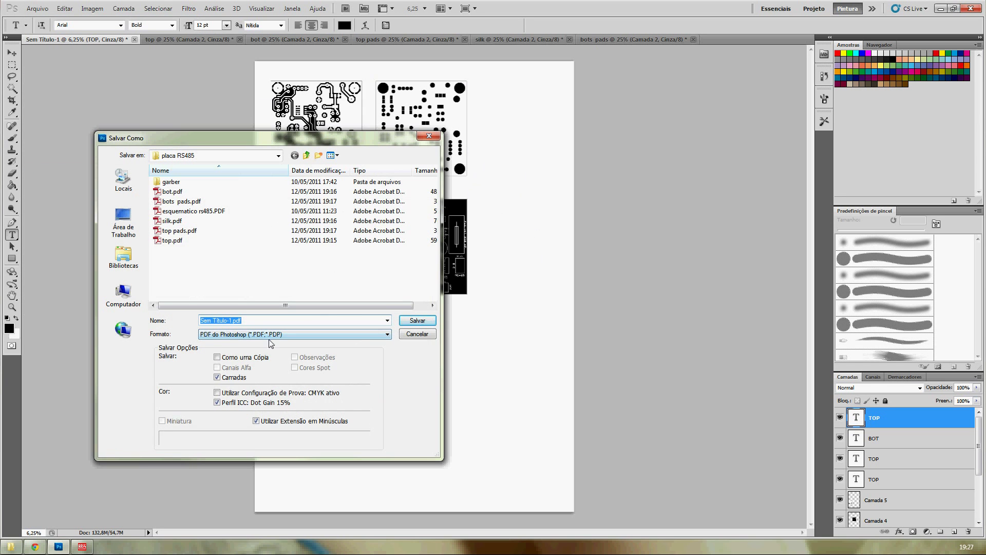
left_click(228, 321)
left_click_drag(229, 321, 173, 313)
key("BackSpace")
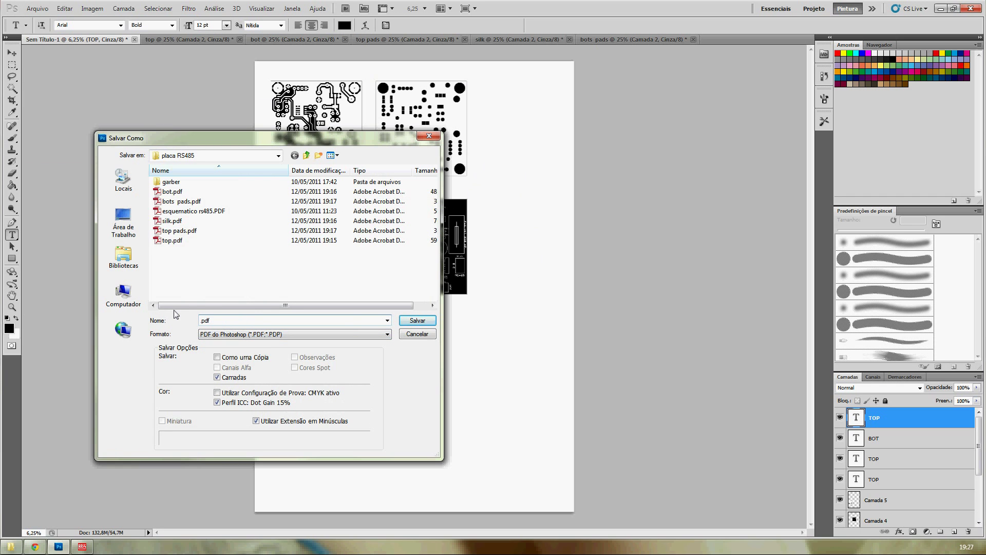
type("RS485.")
left_click(413, 322)
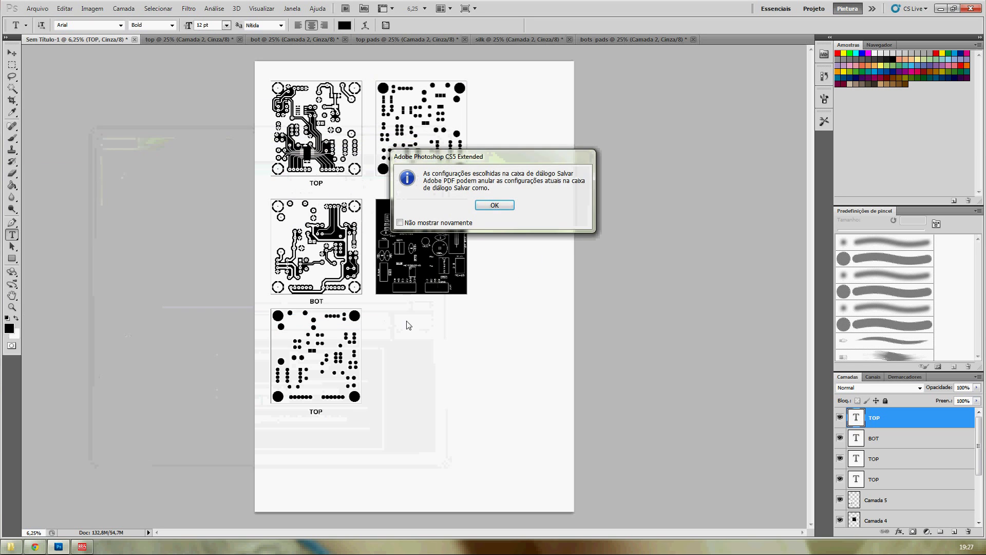
Step: Turn off preserving Photoshop editing capabilities in the Adobe PDF options and export the PDF
left_click(493, 205)
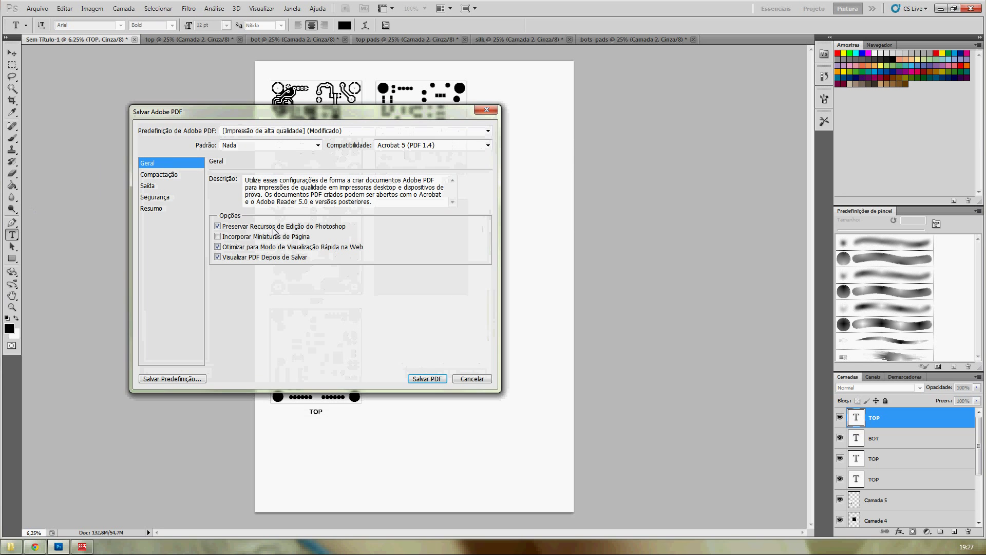
left_click(242, 229)
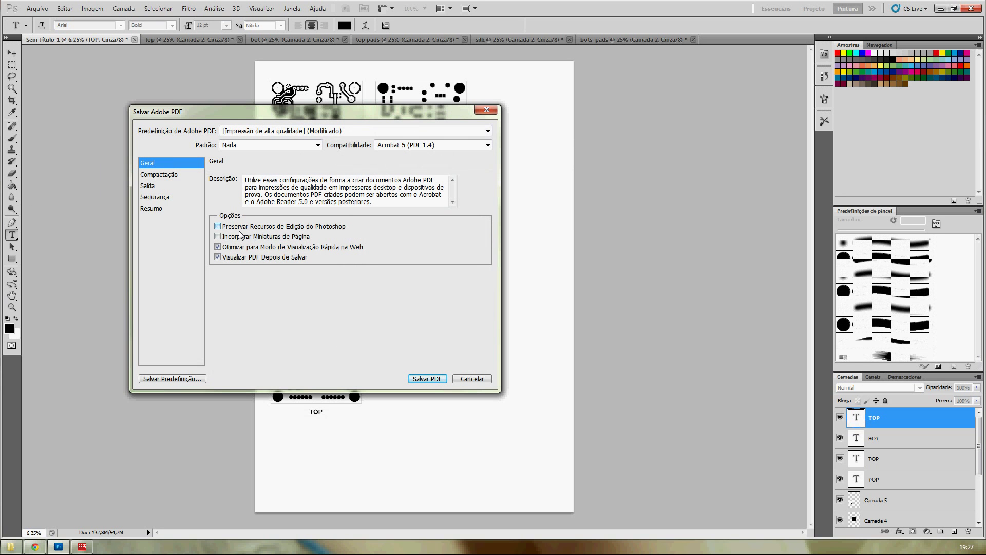
left_click(435, 380)
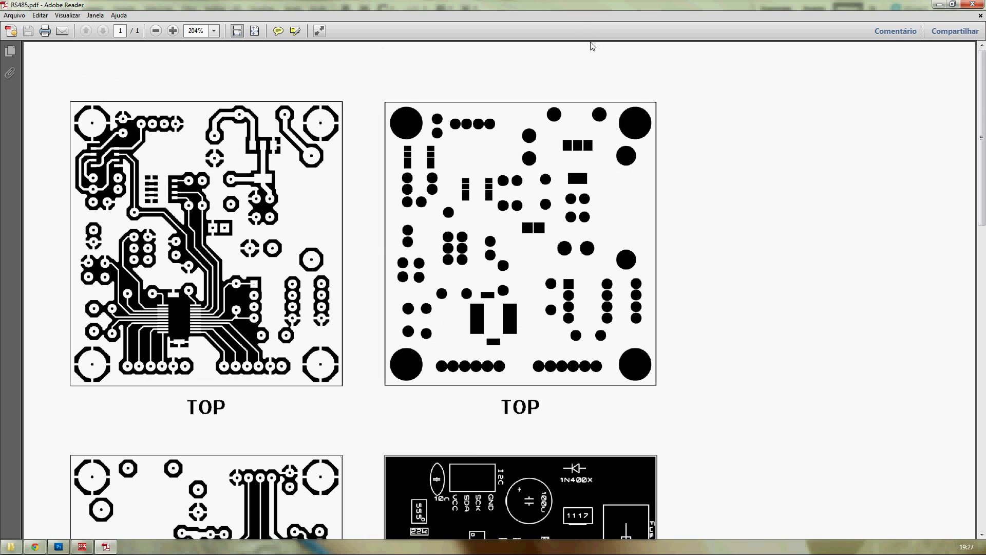
Step: Examine the exported RS485.pdf in Adobe Reader, checking the copper, pads and silkscreen artwork and their labels
scroll(658, 211, "down", 10)
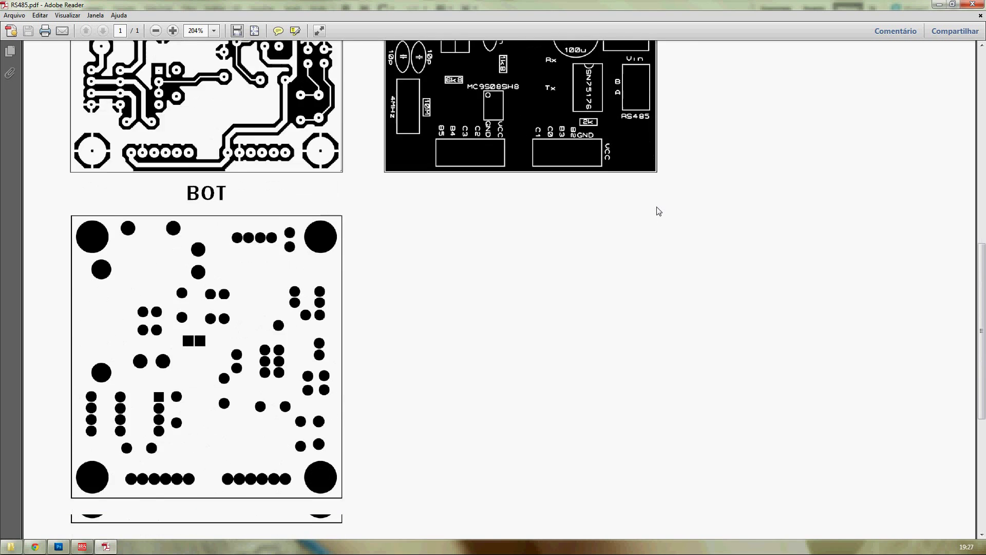
scroll(658, 211, "up", 12)
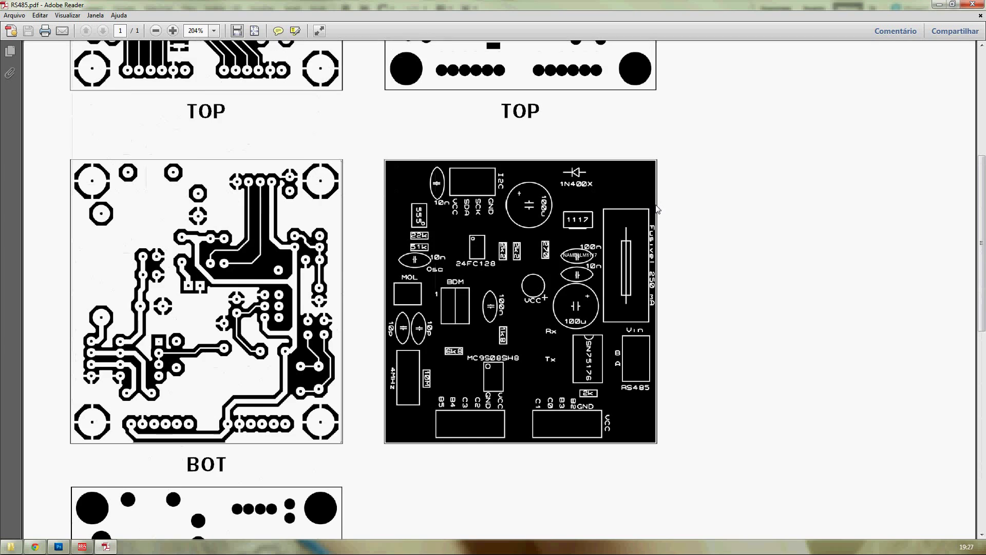
scroll(658, 210, "up", 1)
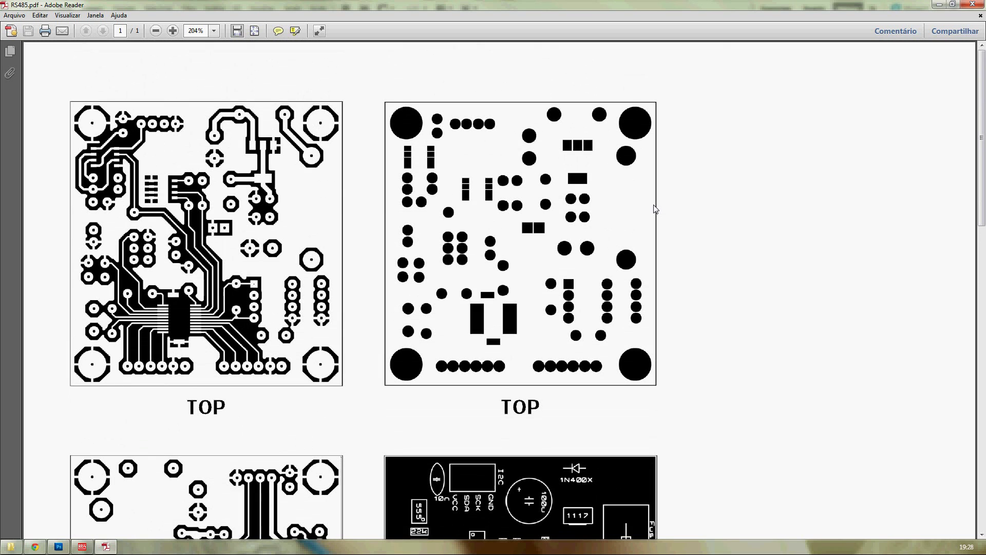
scroll(654, 207, "down", 9)
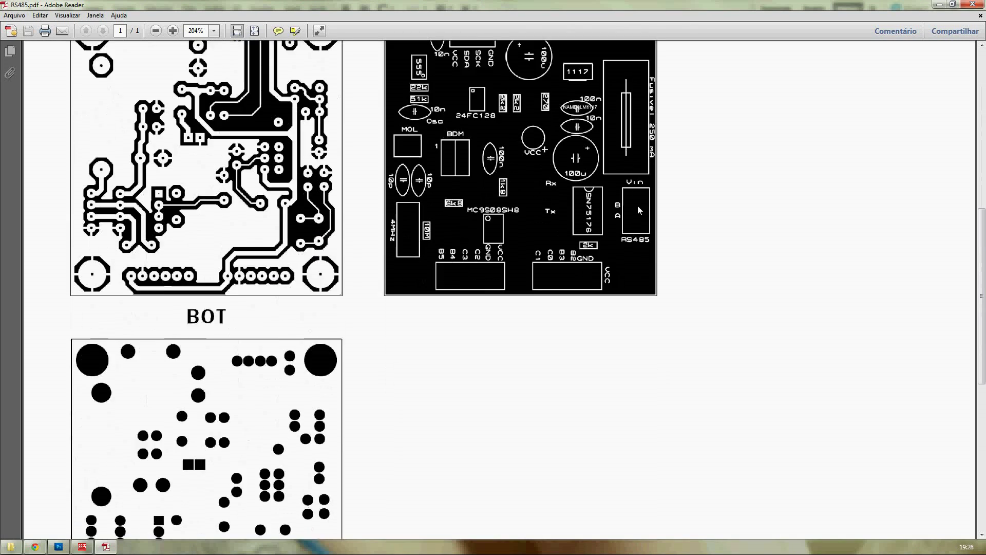